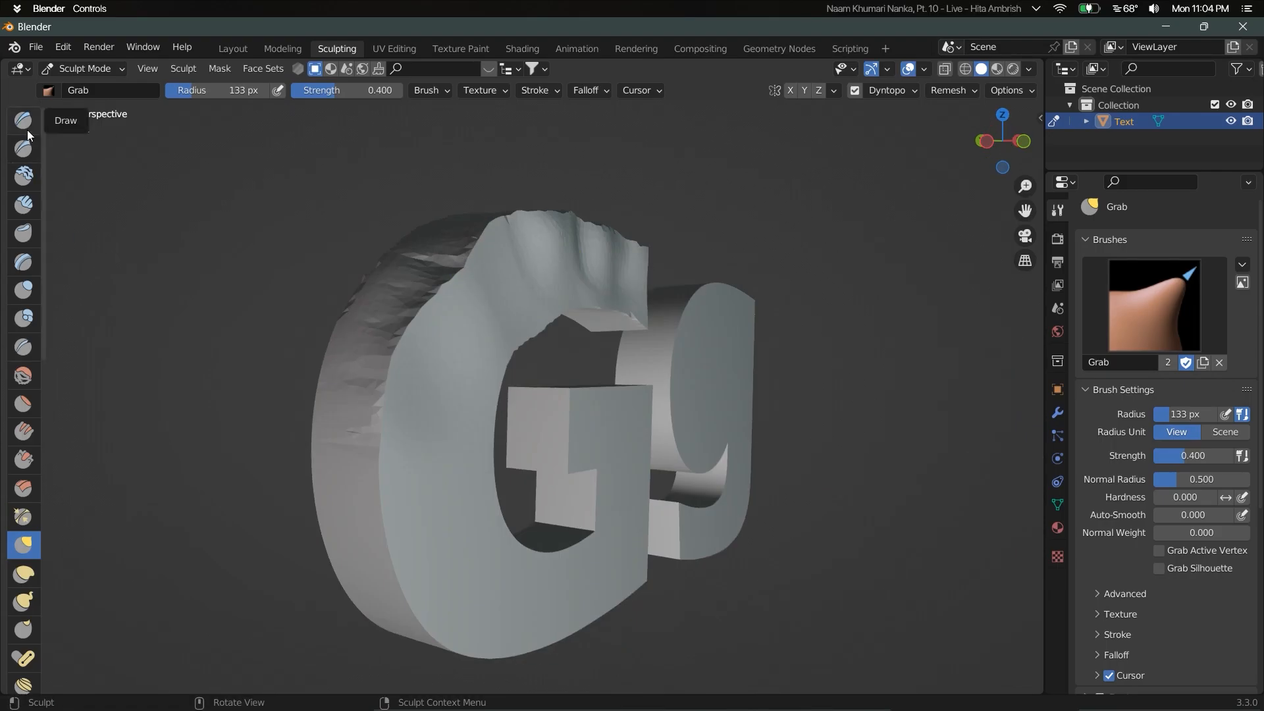
- Smooth the sculpted surface of the large G with the Smooth brush
click(23, 176)
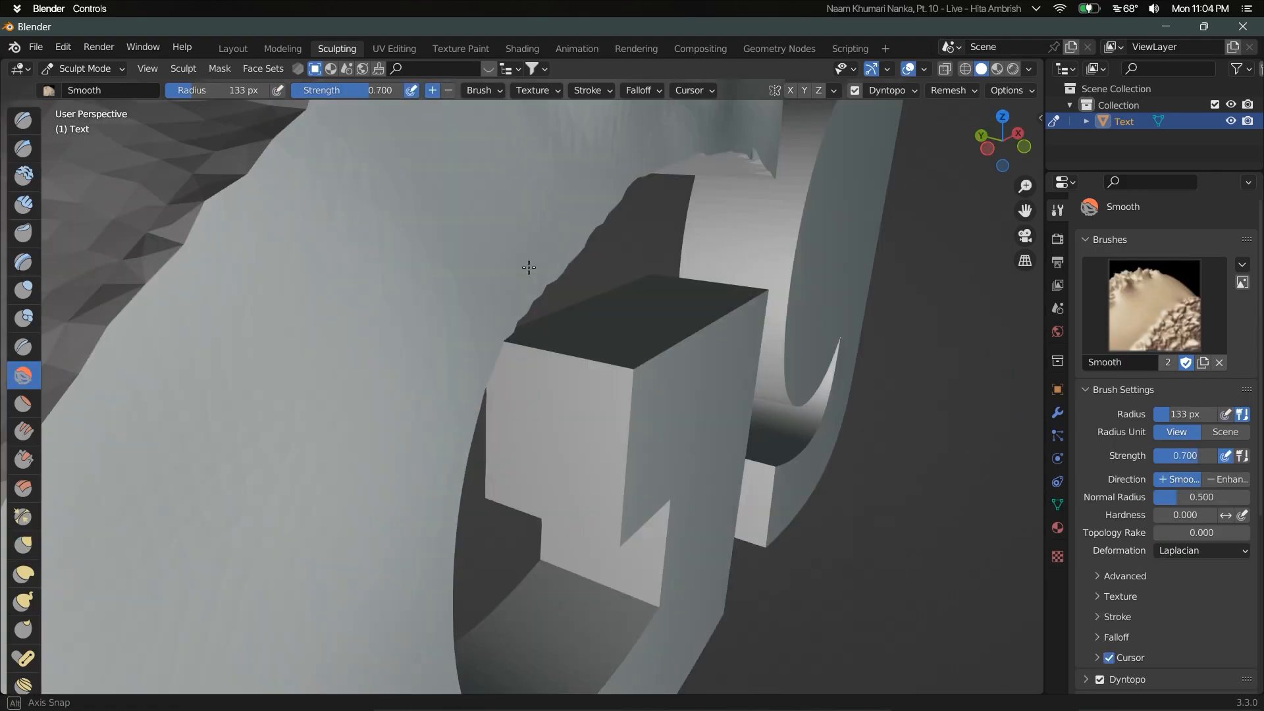
drag(527, 268, 493, 282)
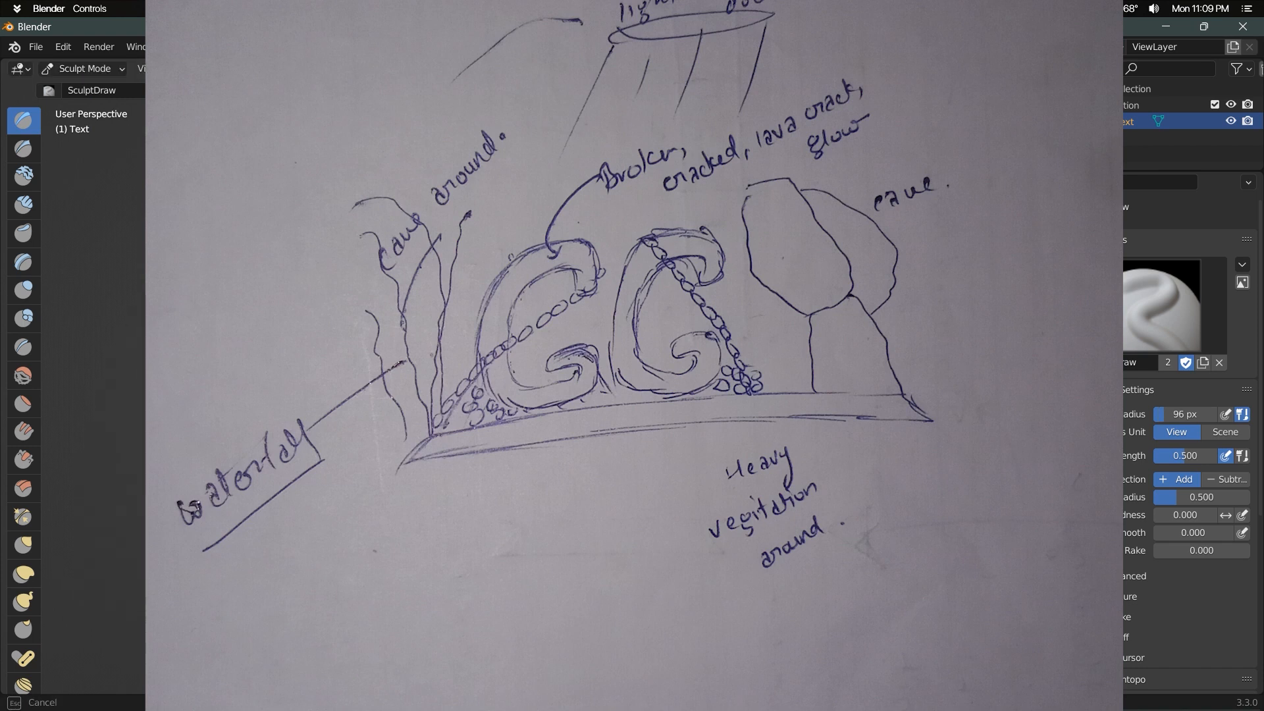
key(ctrl+d)
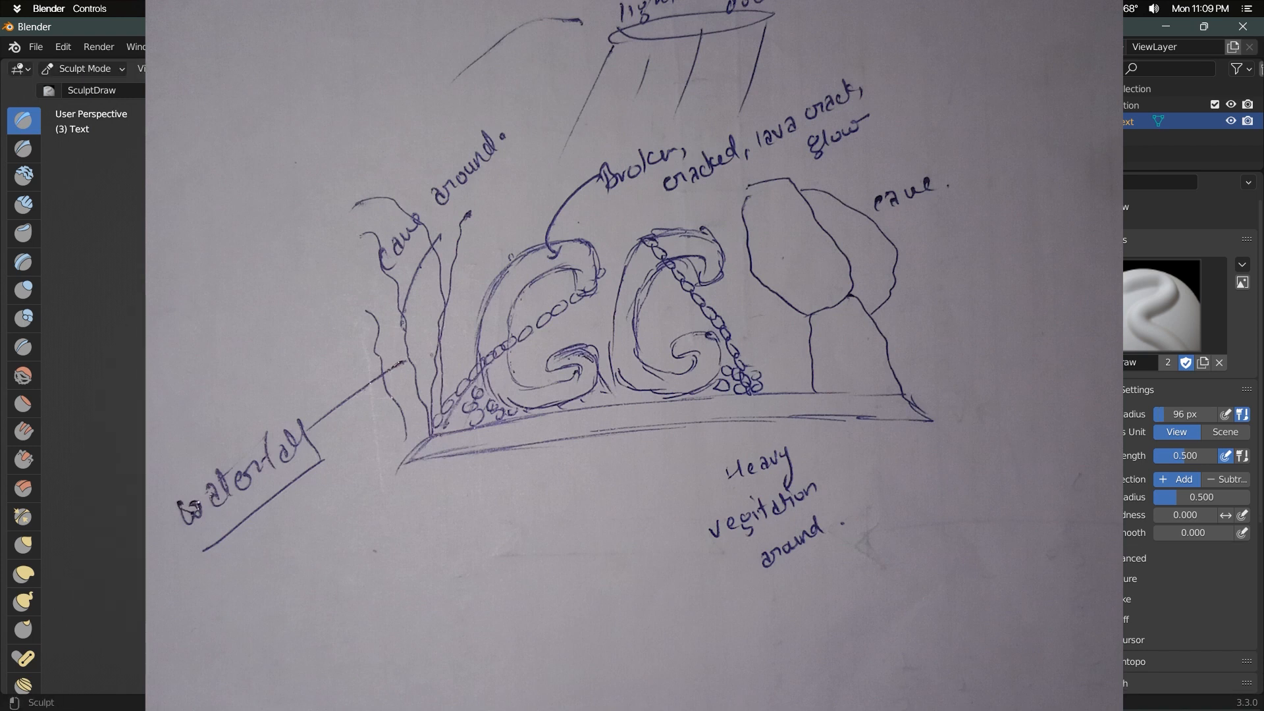
click(36, 380)
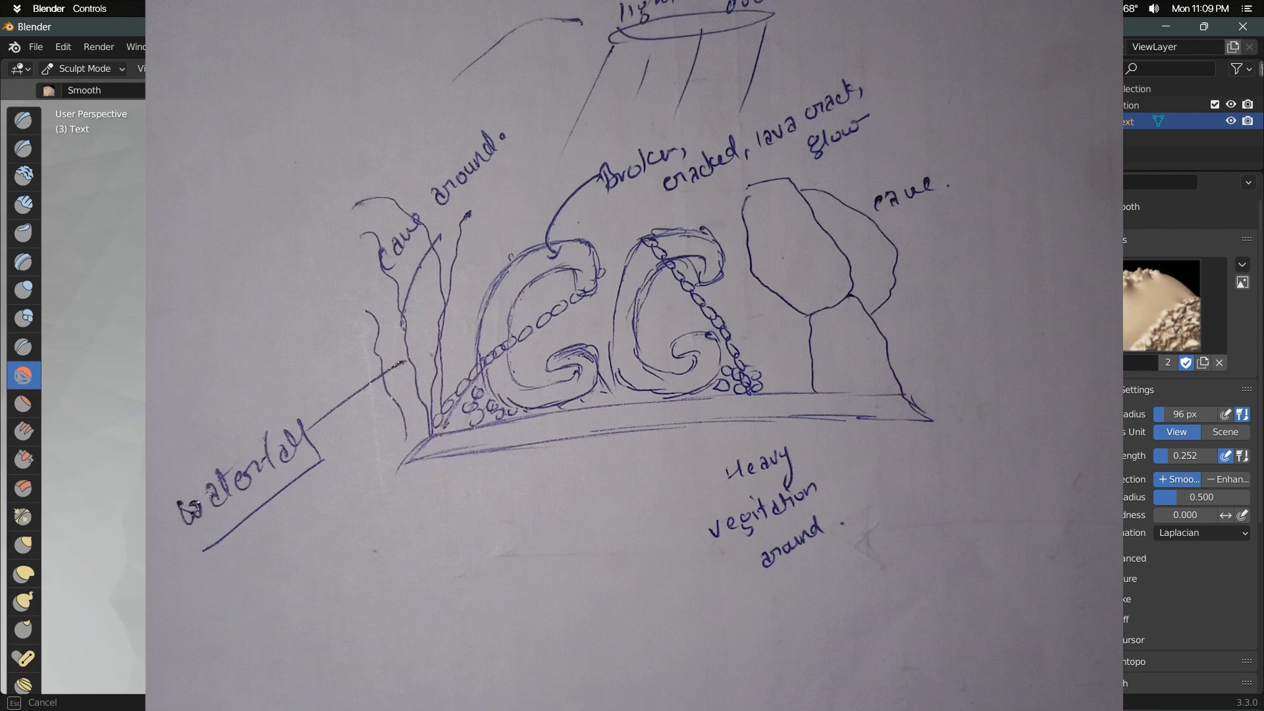
middle_drag(632, 369, 710, 369)
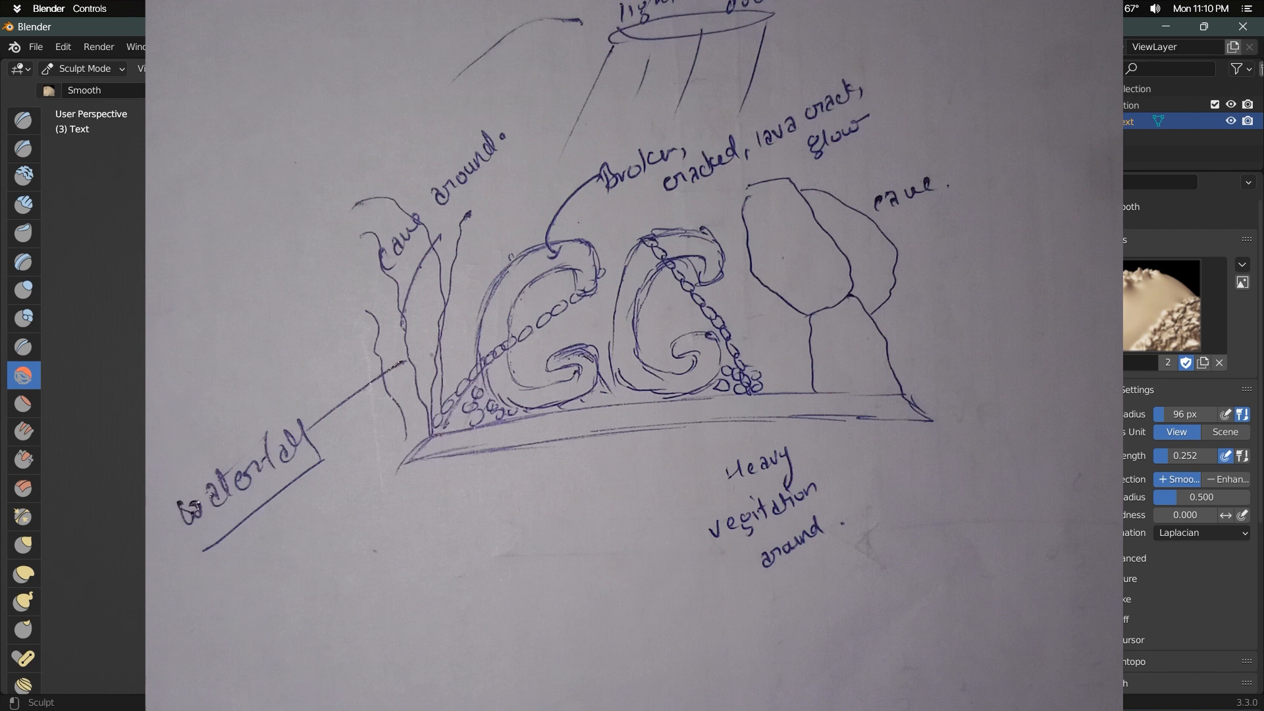
drag(526, 395, 567, 382)
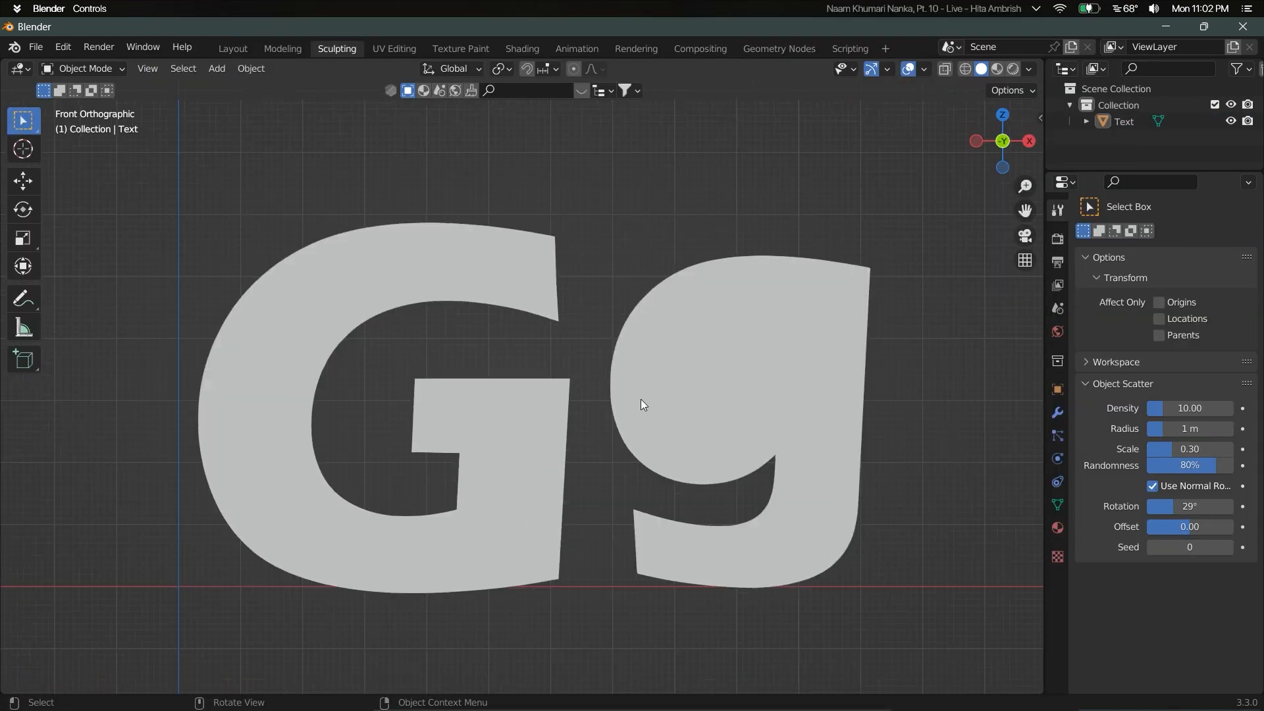
- Select the Gg text mesh and switch it to Sculpt Mode
click(685, 353)
key(Tab)
key(Tab)
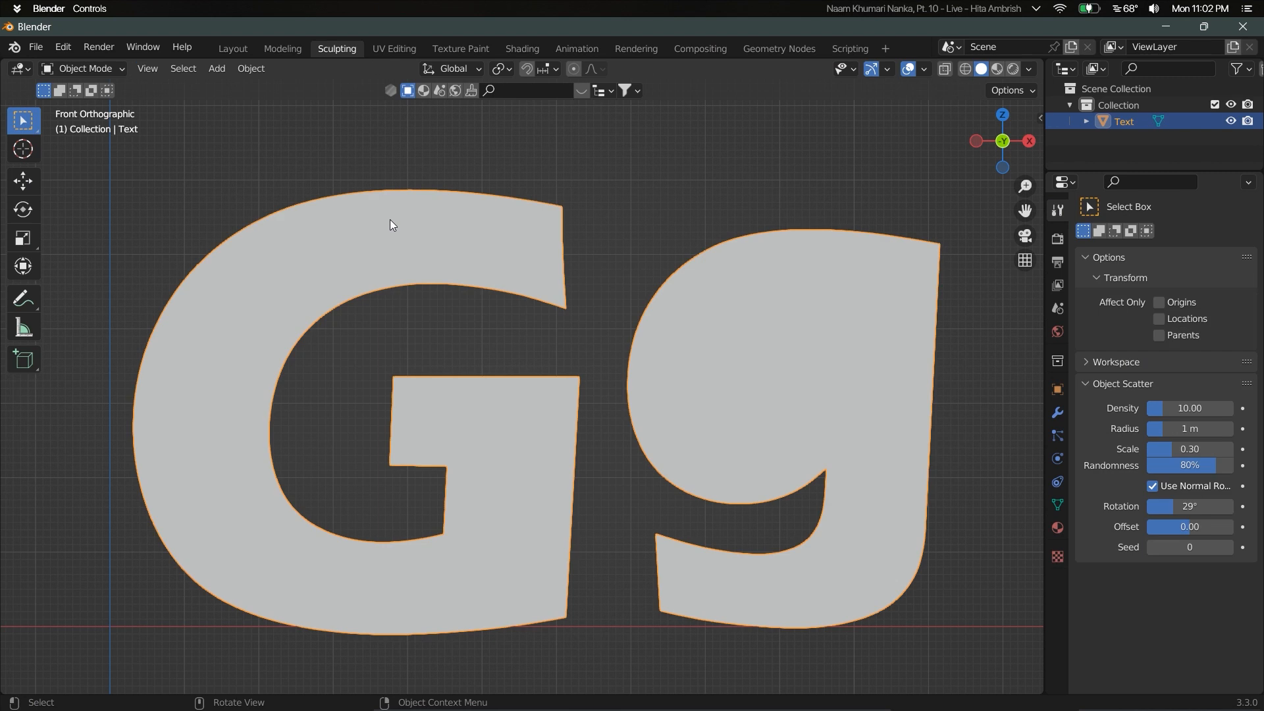
key(ctrl+Tab)
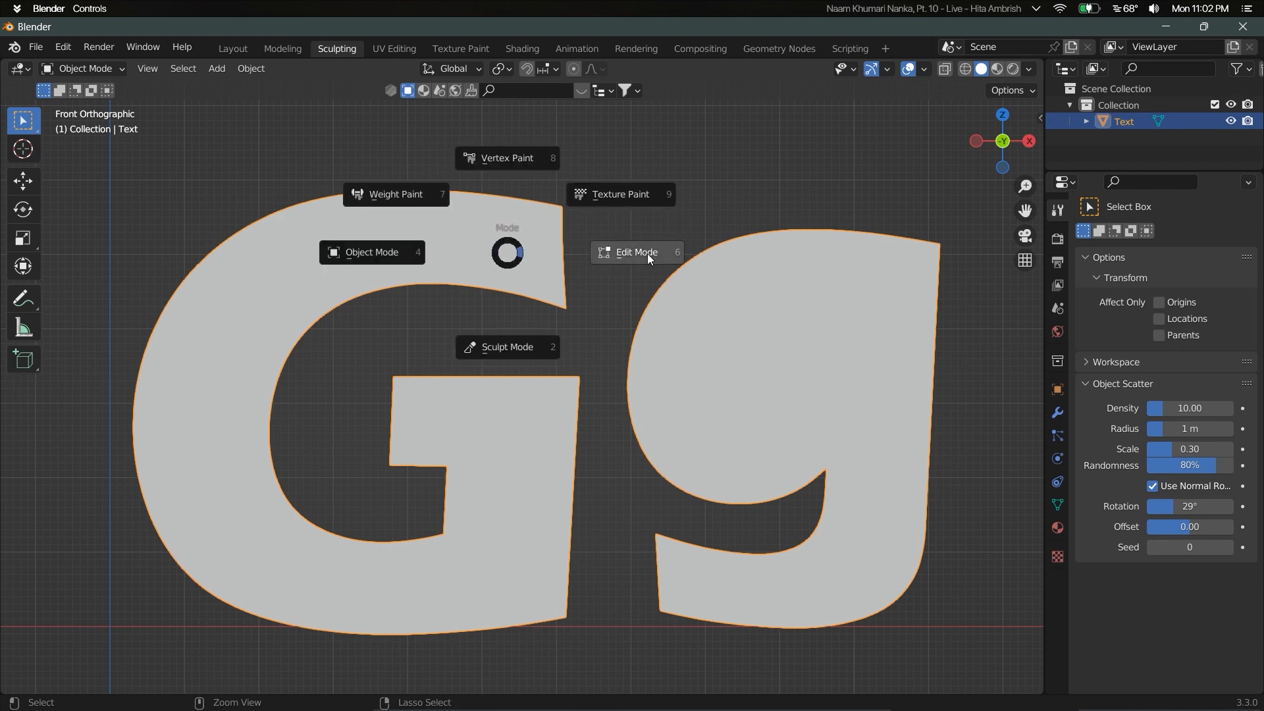
click(511, 345)
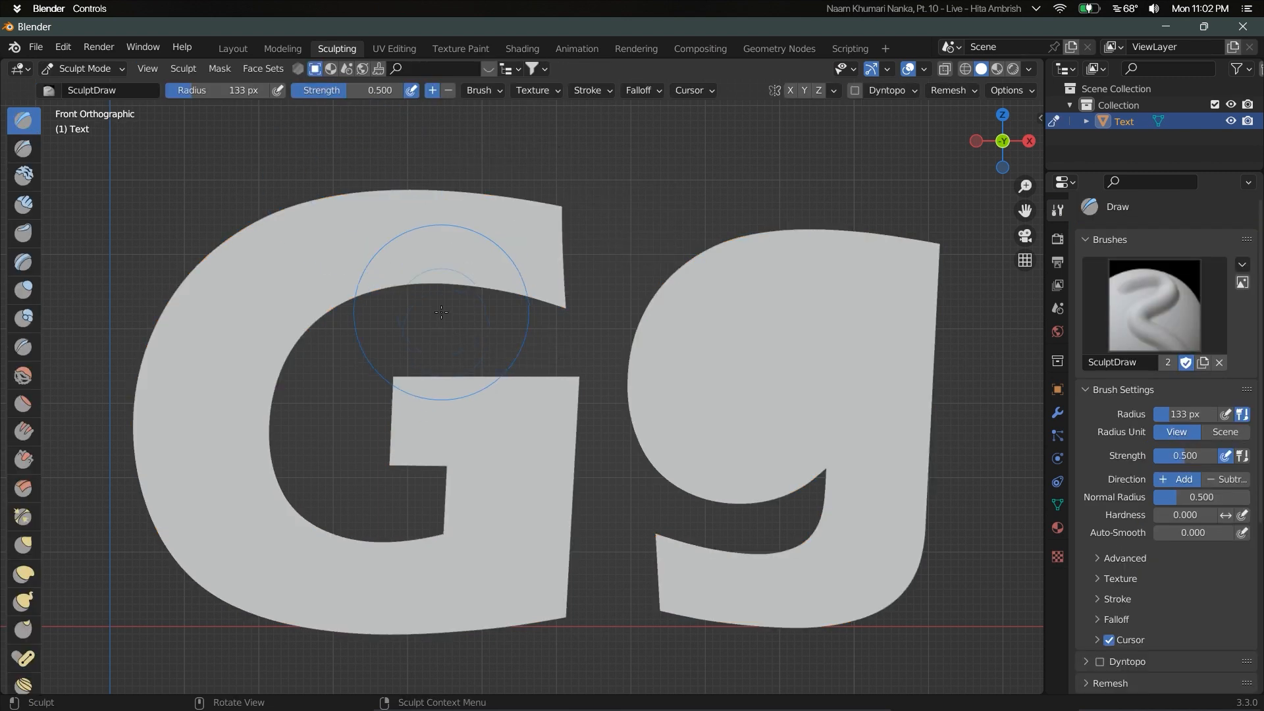
- Move the selected back vertices of the letters along Y in Edit Mode to thicken them, and return to sculpting
mouse_move(441, 312)
middle_down()
mouse_move(514, 310)
mouse_move(559, 283)
mouse_move(345, 355)
mouse_move(559, 329)
middle_up()
key(Tab)
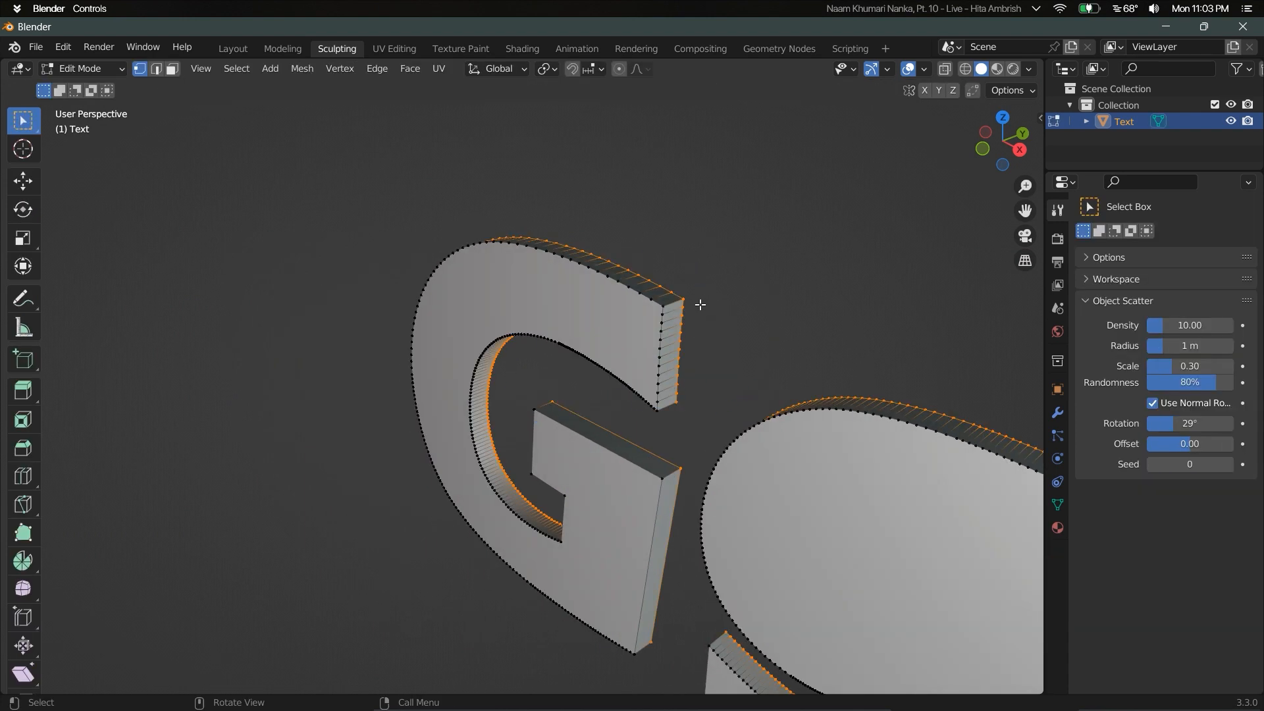
key(g)
key(y)
click(728, 295)
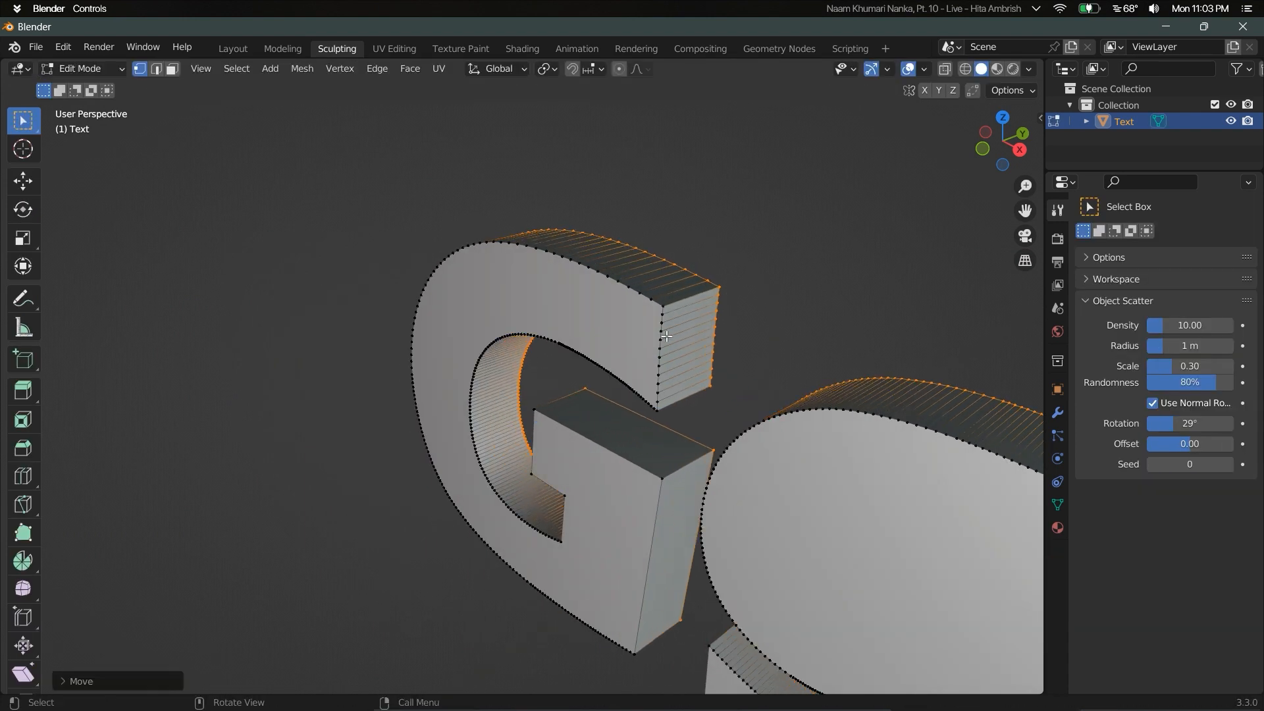
key(Tab)
- Enable Dyntopo with a detail size of 7 px and the Subdivide Collapse refine method
scroll(638, 293, up, 3)
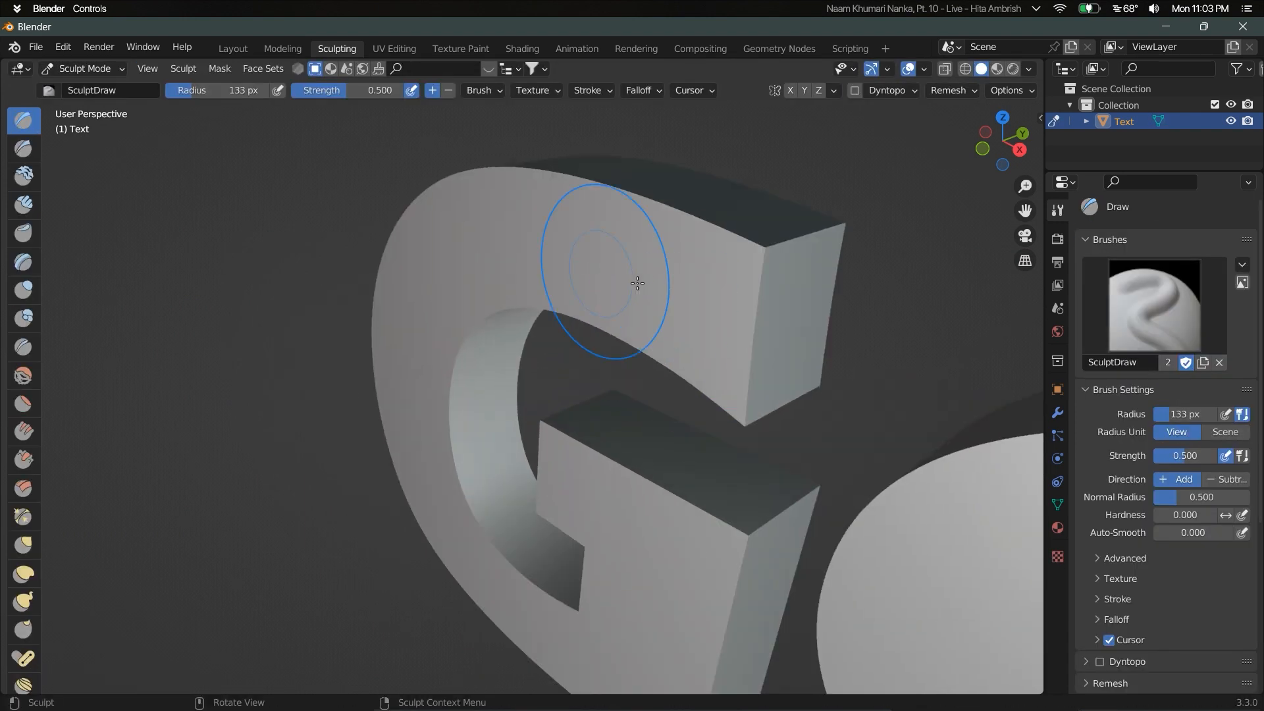
scroll(637, 284, up, 2)
click(855, 90)
click(870, 117)
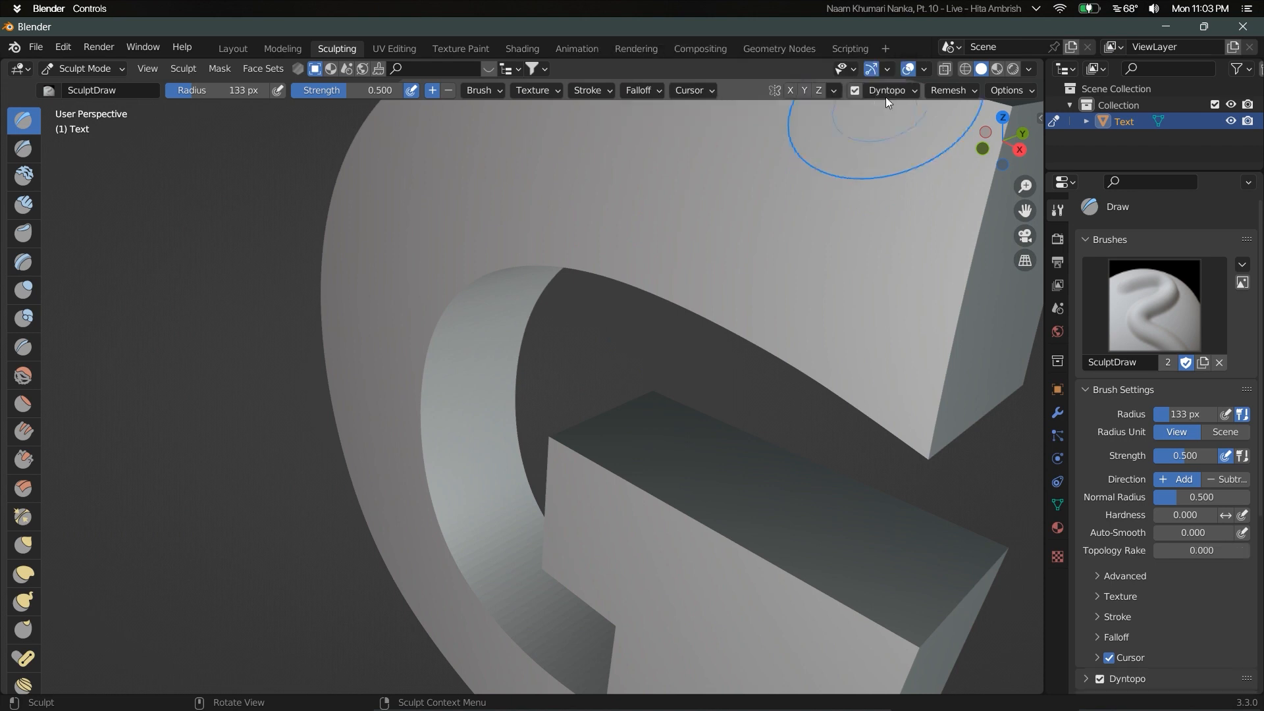
click(887, 93)
click(928, 123)
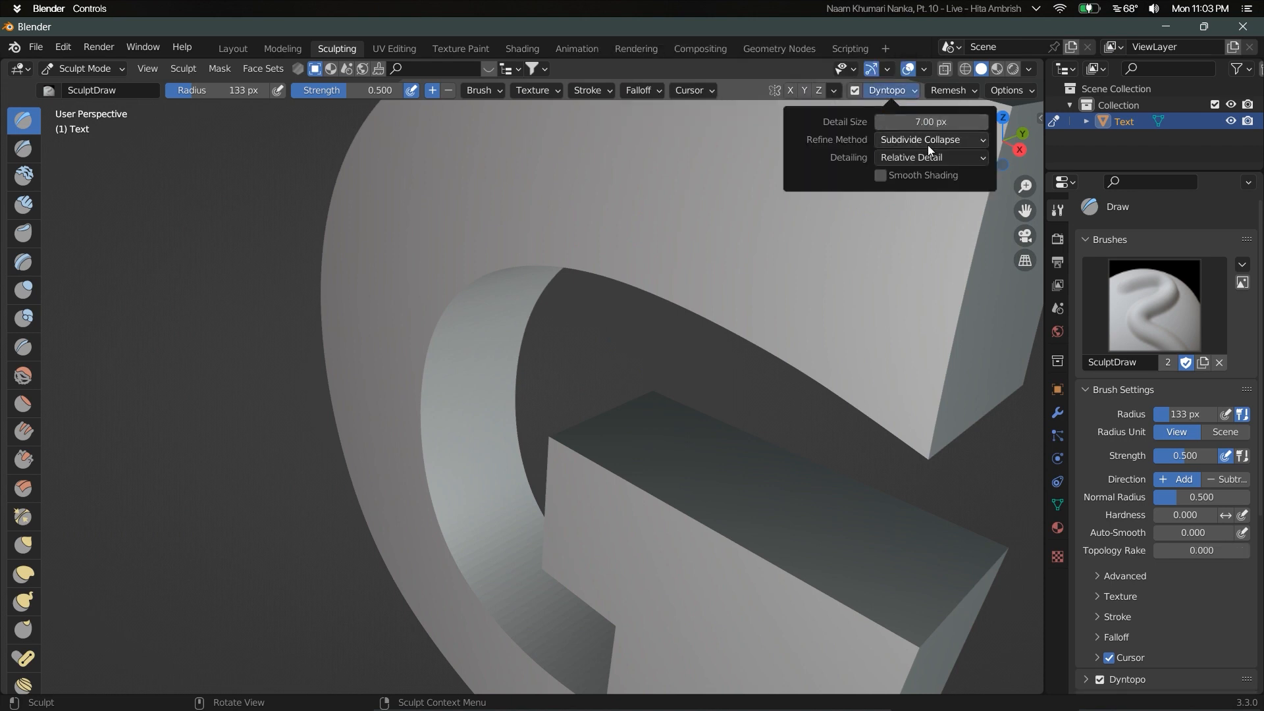
click(926, 144)
click(932, 138)
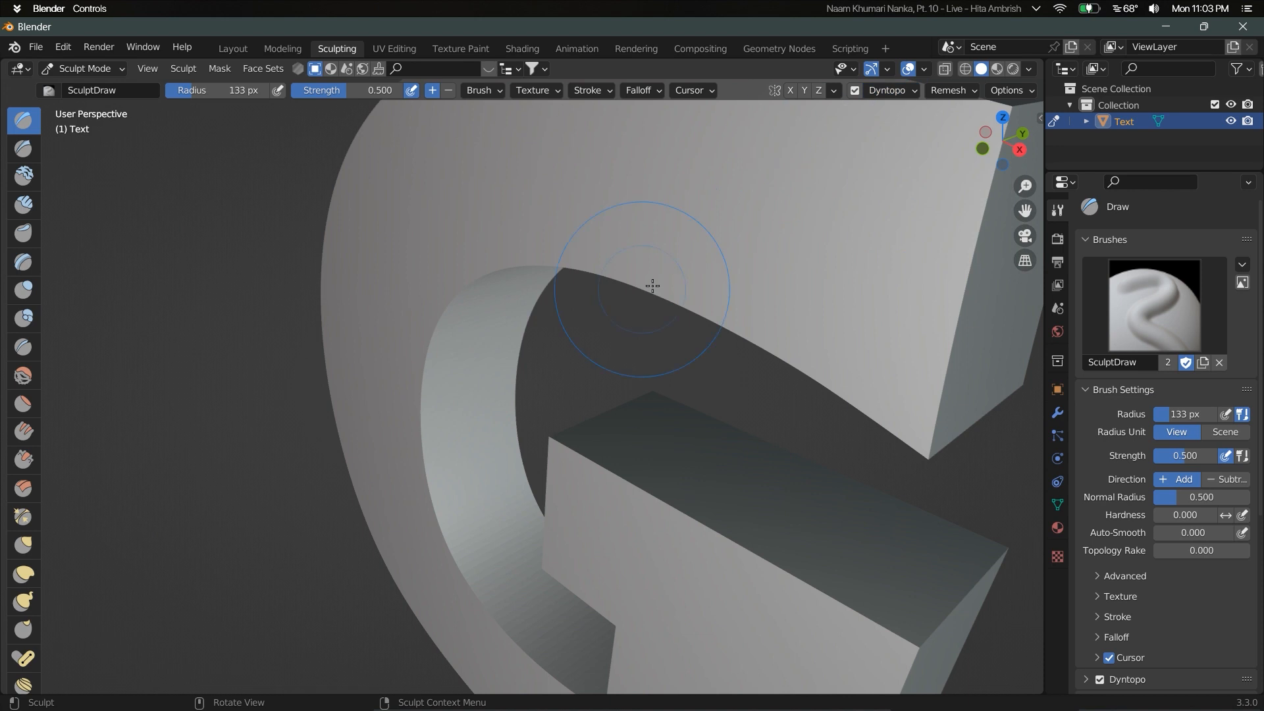
- Try to sculpt the front of the G with the Draw brush, and undo the stroke
scroll(652, 285, down, 3)
mouse_move(658, 305)
mouse_down()
mouse_move(714, 271)
mouse_move(756, 268)
mouse_move(684, 498)
mouse_move(601, 556)
mouse_move(501, 448)
mouse_move(631, 263)
mouse_move(678, 285)
mouse_up()
key(KP_1)
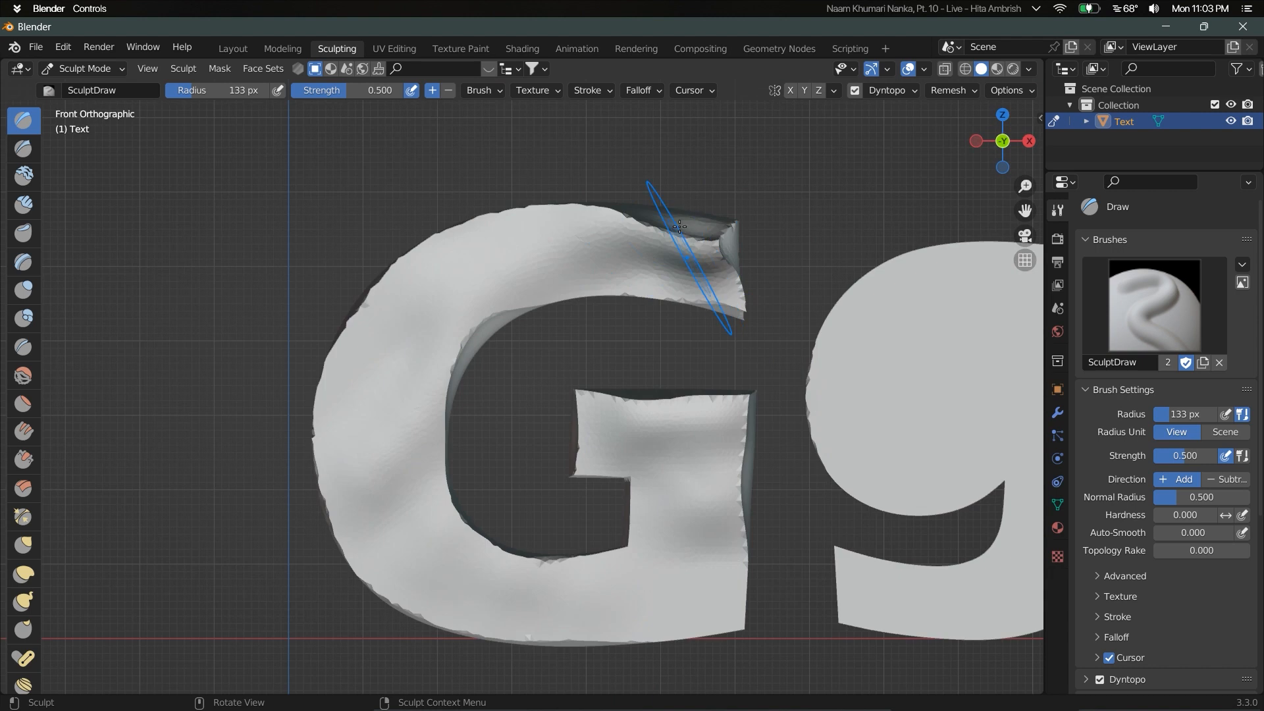
scroll(719, 284, up, 3)
key(ctrl+z)
- Sculpt an uneven, worn edge along the upper outer curve of the G with the Draw brush
mouse_move(724, 225)
mouse_down()
mouse_move(576, 215)
mouse_move(398, 373)
mouse_up()
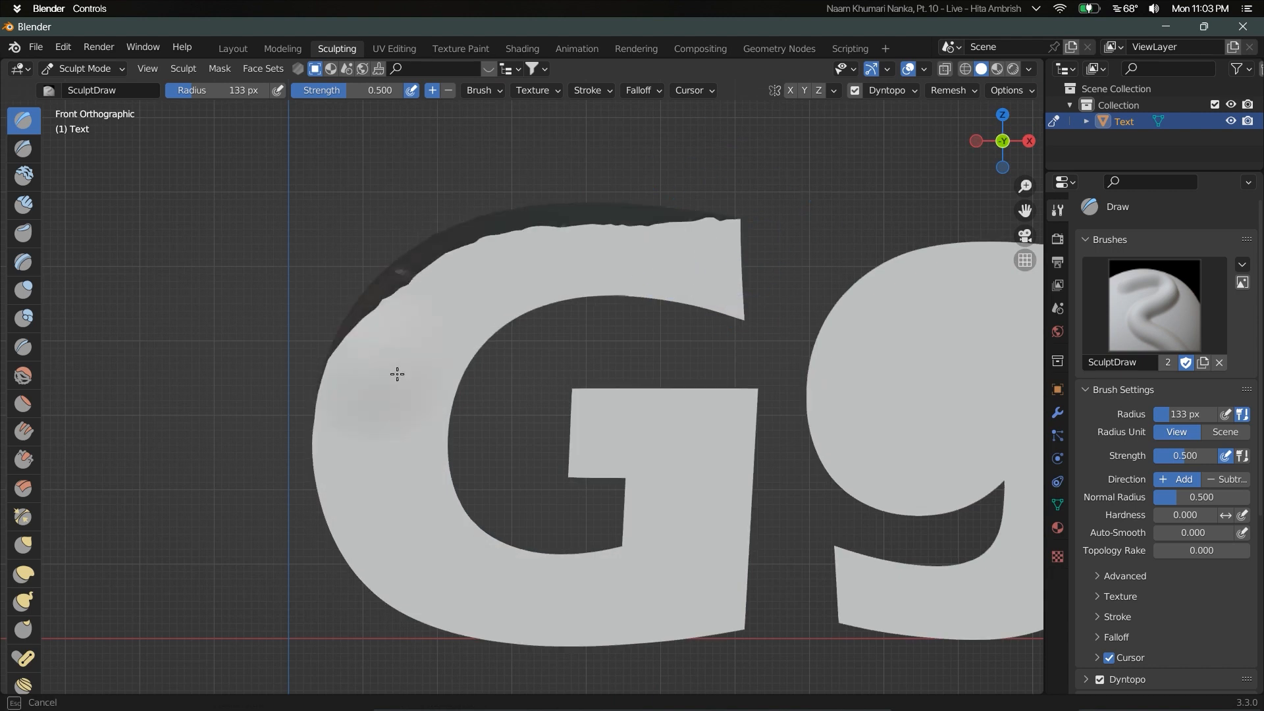
mouse_move(490, 253)
middle_down()
mouse_move(550, 300)
mouse_move(500, 269)
middle_up()
mouse_move(500, 269)
mouse_down()
mouse_move(423, 307)
mouse_move(731, 250)
mouse_move(507, 278)
mouse_up()
scroll(583, 325, up, 3)
key(KP_1)
scroll(573, 282, down, 2)
click(23, 517)
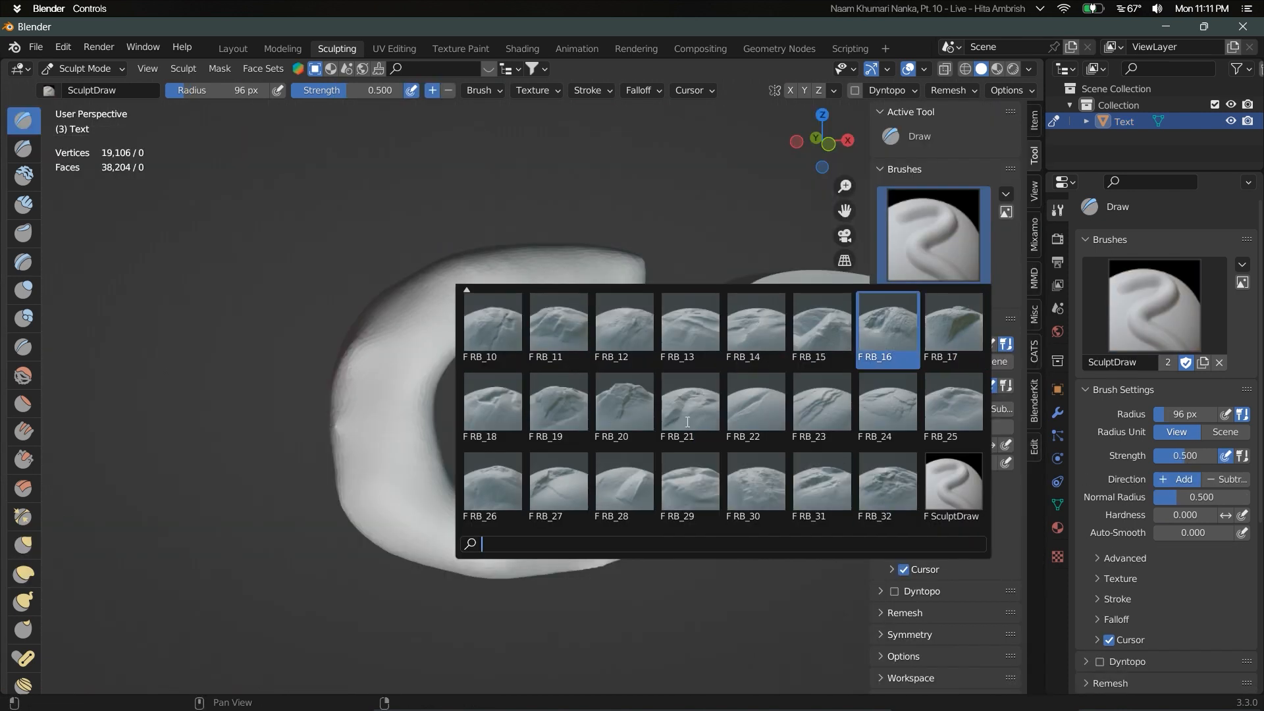
- Choose the RB_05 rock brush and test it on the G's upper curve, undoing the strokes
scroll(494, 325, up, 9)
click(755, 329)
scroll(388, 252, up, 5)
mouse_move(398, 210)
mouse_down()
mouse_move(415, 165)
mouse_move(435, 237)
mouse_up()
key(ctrl+z)
scroll(395, 230, down, 1)
key(ctrl+z)
- Enable Dyntopo and roughen the upper-left curve of the G with the RB_05 rock brush
click(855, 91)
mouse_move(475, 184)
mouse_down()
mouse_move(392, 203)
mouse_move(389, 241)
mouse_move(316, 289)
mouse_move(579, 434)
mouse_up()
scroll(200, 378, up, 1)
key(ctrl+z)
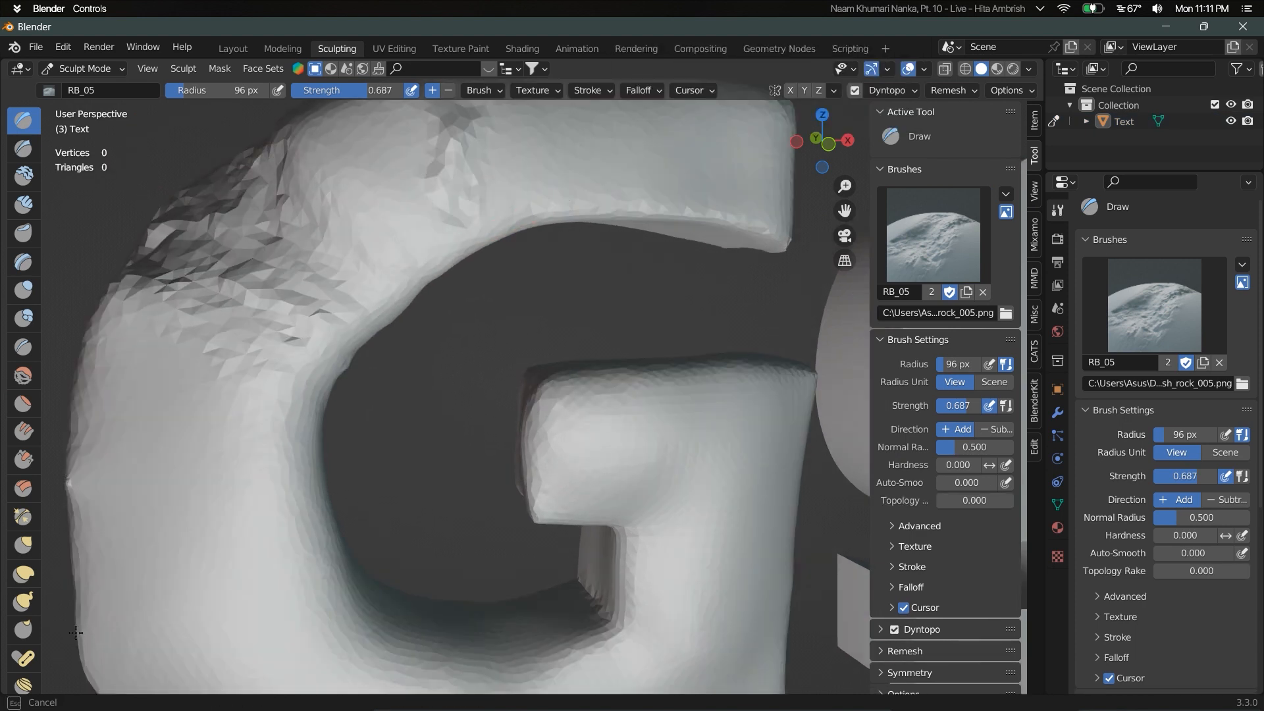
- Switch to the RB_12 rock brush and add rock texture to the left side of the G
scroll(527, 378, down, 3)
click(933, 235)
click(678, 437)
mouse_move(296, 519)
mouse_down()
mouse_move(349, 488)
mouse_move(349, 428)
mouse_move(369, 408)
mouse_up()
click(974, 240)
click(687, 409)
- Switch to the RB_21 rock brush and sculpt chipped rock detail around the curve and crossbar of the G
click(947, 243)
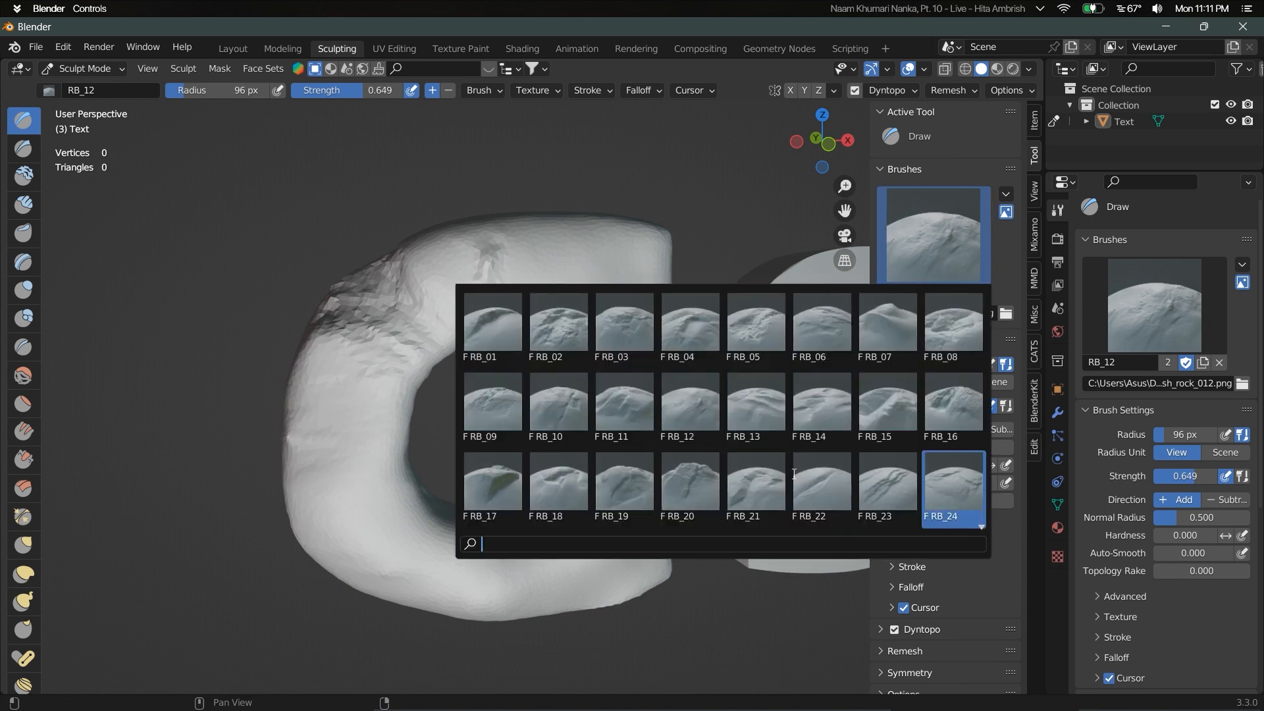
click(757, 490)
mouse_move(491, 593)
mouse_down()
mouse_move(508, 599)
mouse_move(541, 316)
mouse_move(627, 401)
mouse_move(609, 237)
mouse_up()
middle_drag(615, 307, 556, 273)
drag(546, 428, 588, 534)
drag(609, 583, 493, 544)
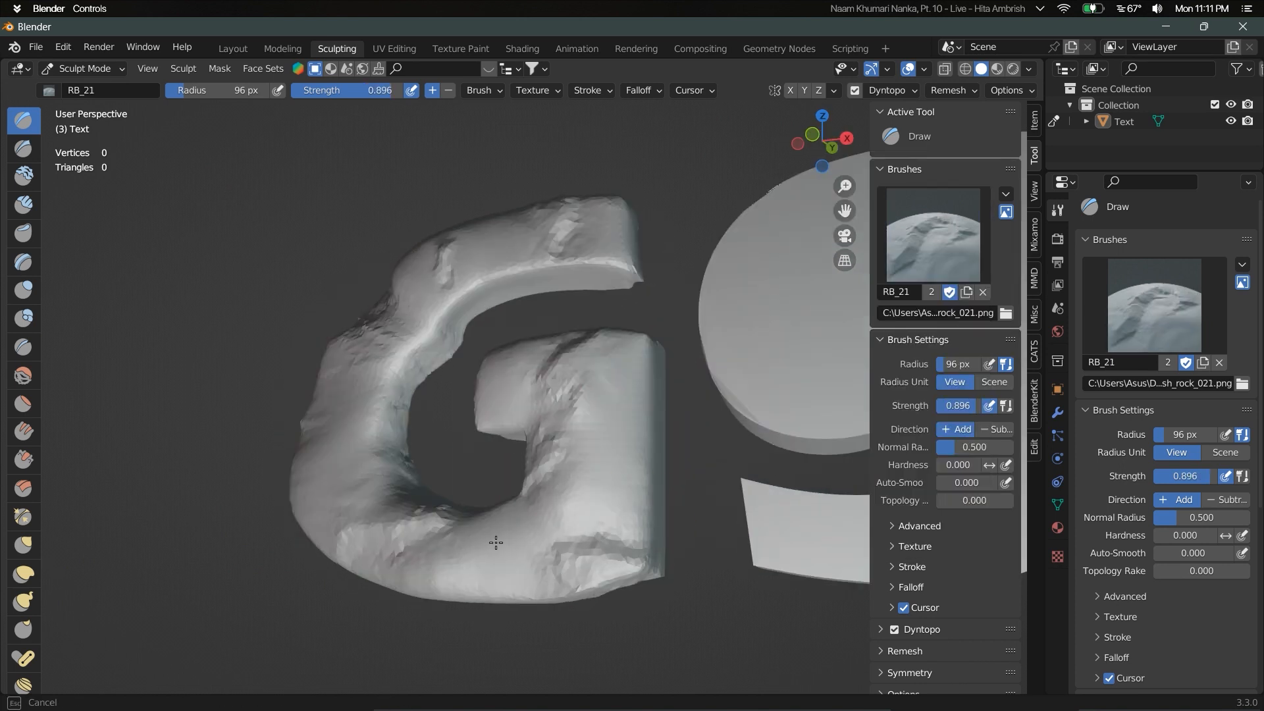
middle_drag(494, 545, 563, 584)
mouse_move(372, 525)
mouse_down()
mouse_move(394, 528)
mouse_move(425, 474)
mouse_move(353, 437)
mouse_move(447, 367)
mouse_move(454, 378)
mouse_up()
- Switch to the RB_22 rock brush and carve crack detail into the lower part of the G
scroll(516, 344, down, 5)
mouse_move(517, 344)
middle_down()
mouse_move(566, 395)
mouse_move(520, 447)
mouse_move(555, 322)
mouse_move(527, 421)
middle_up()
mouse_move(527, 421)
shift+middle_down()
mouse_move(470, 359)
mouse_move(398, 367)
shift+middle_up()
scroll(470, 358, up, 4)
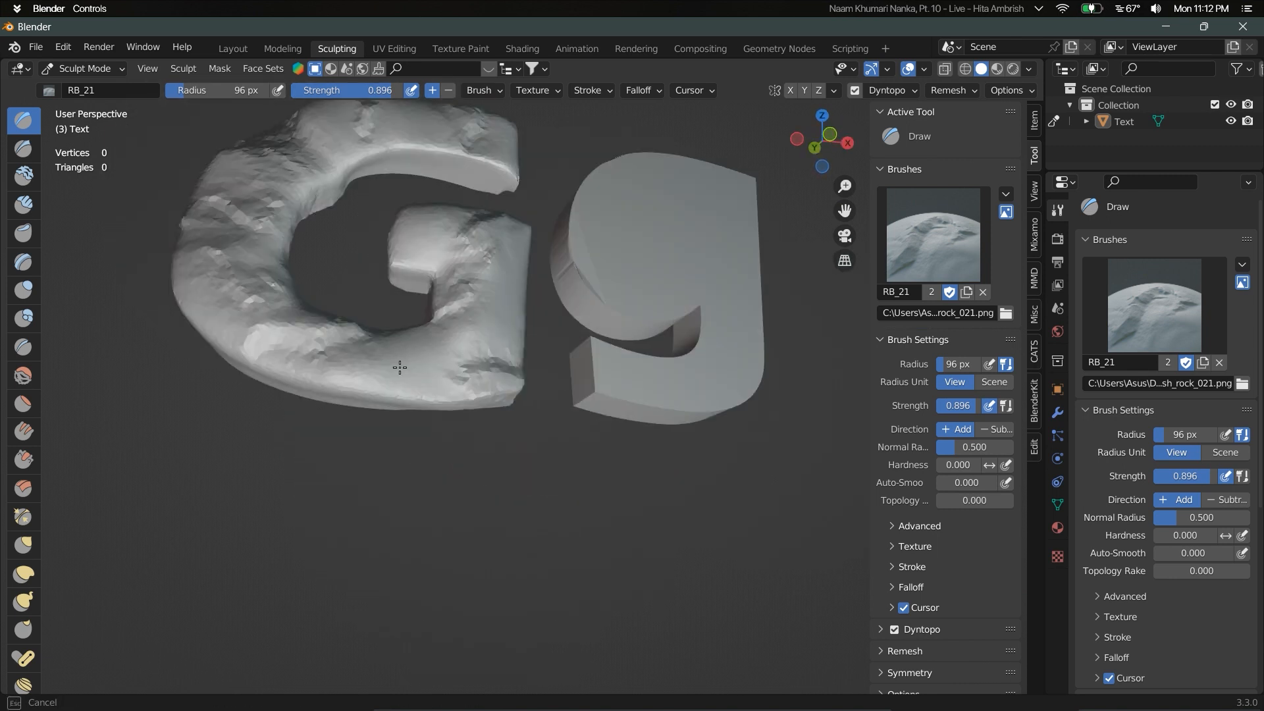
click(922, 244)
click(822, 487)
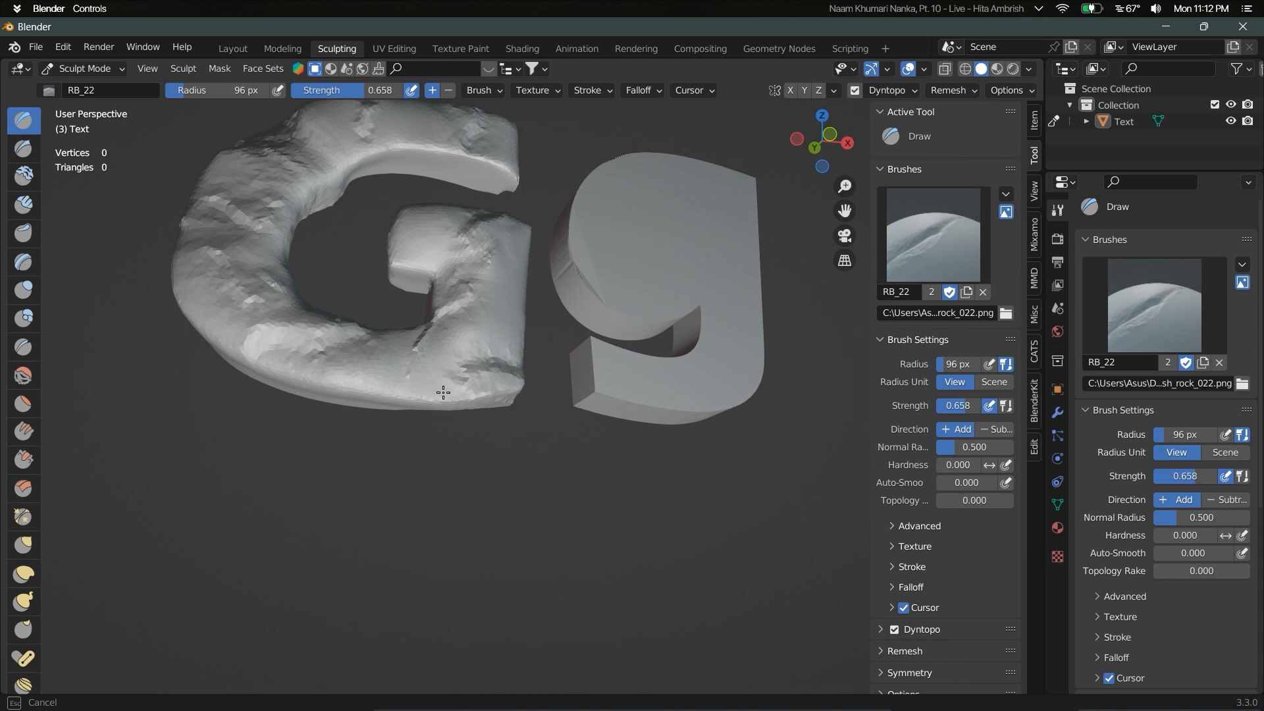
drag(443, 393, 468, 395)
drag(464, 381, 392, 397)
scroll(451, 379, up, 3)
middle_drag(451, 379, 485, 268)
scroll(485, 268, down, 3)
drag(485, 268, 423, 290)
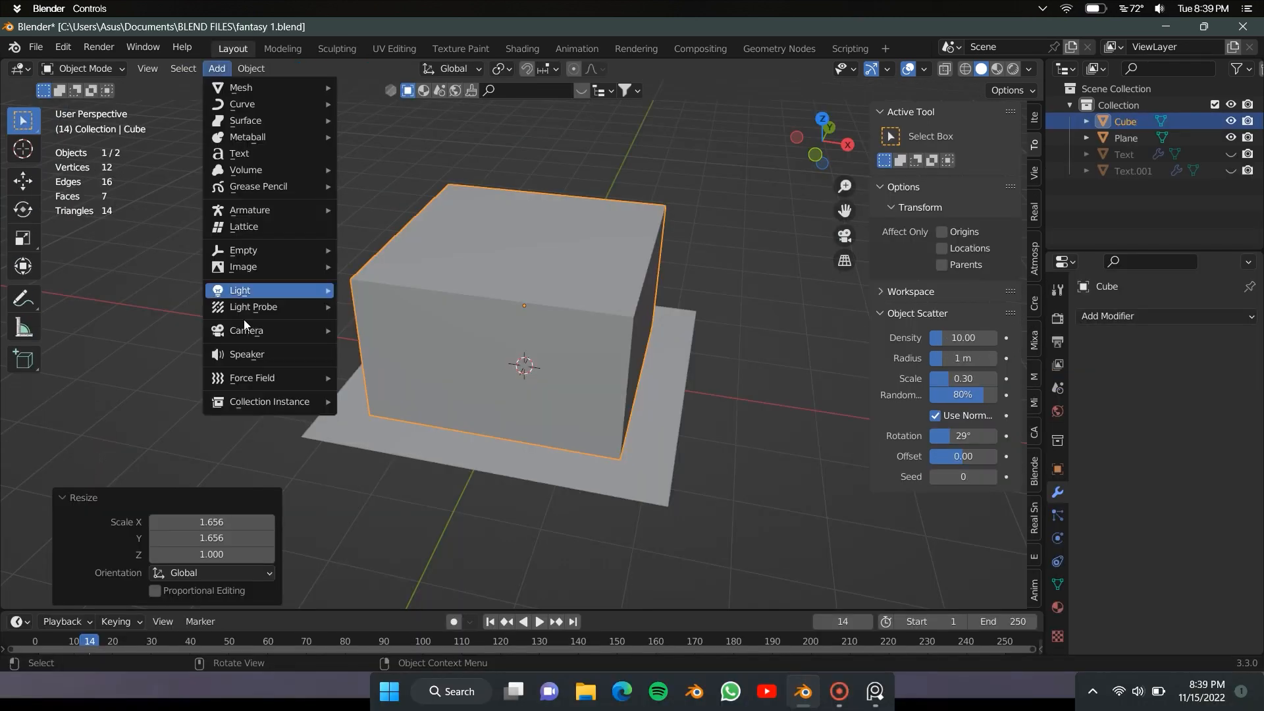
- Add a camera, unhide the hidden text objects and look through the camera
mouse_move(324, 332)
click(376, 330)
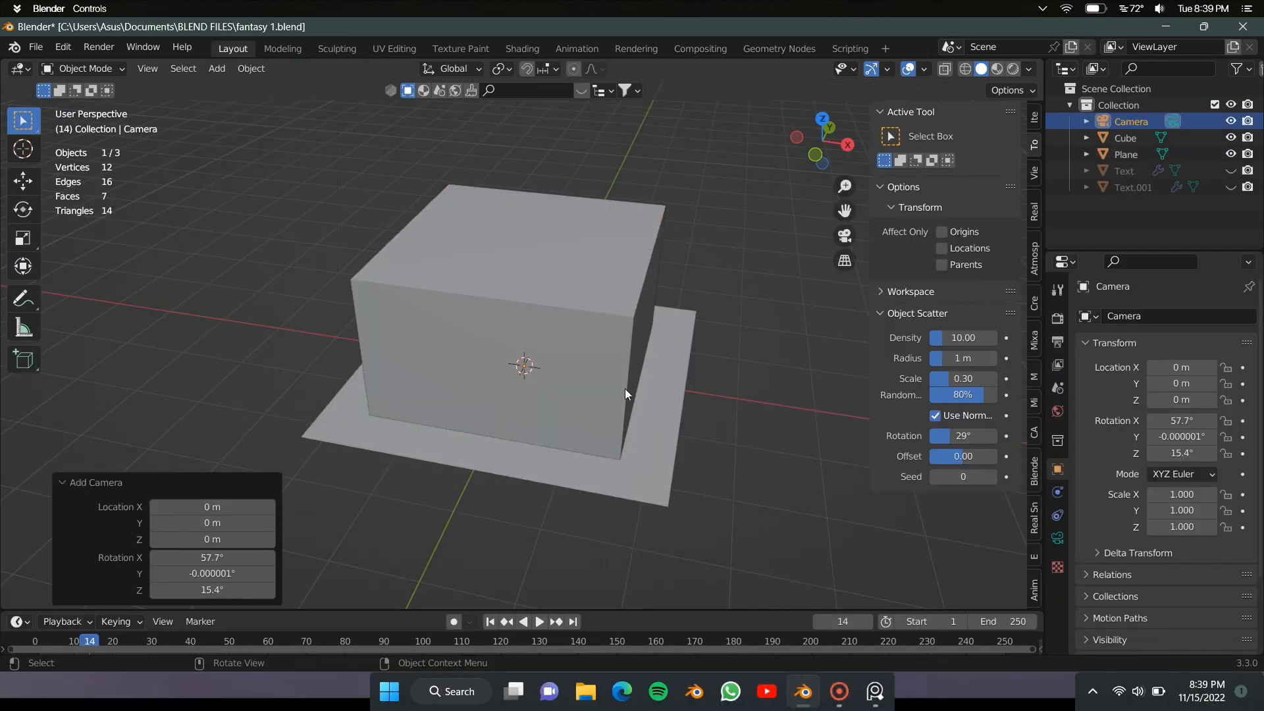
key(alt+h)
key(KP_0)
- Position the camera with walk navigation to frame the two G letters inside the box
key(shift+grave)
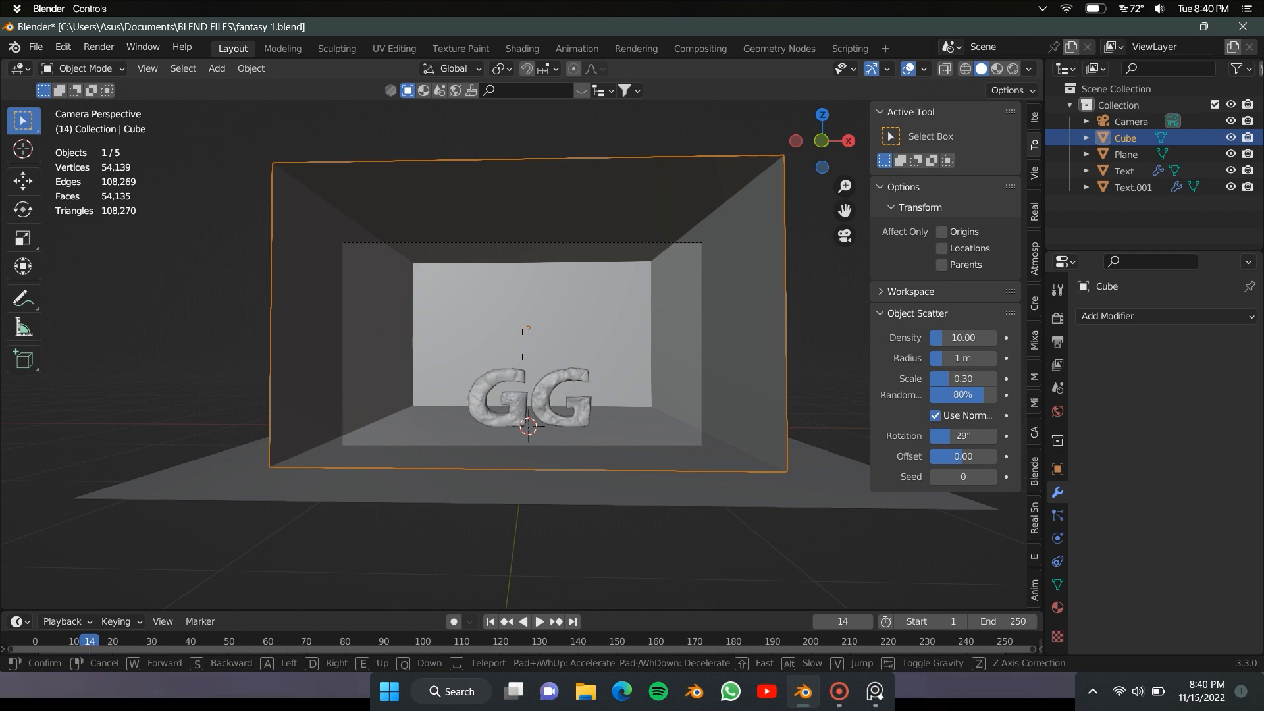
key(w)
key(s)
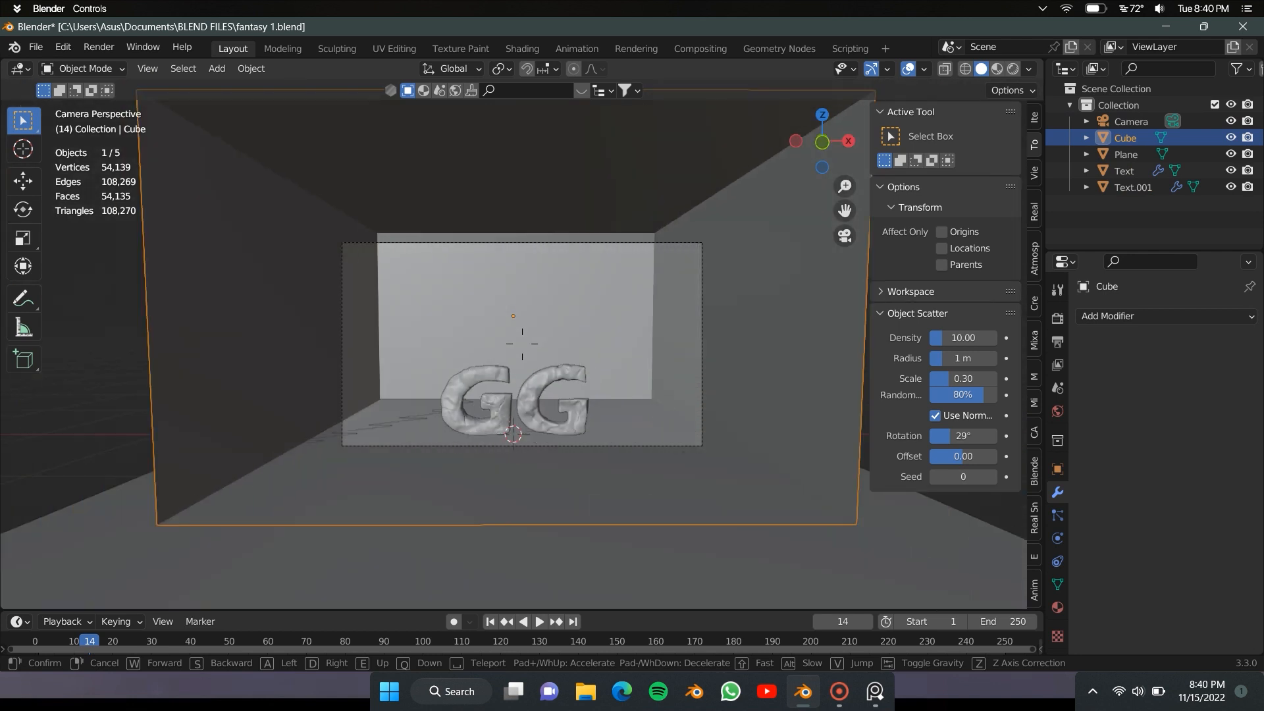
key(q)
click(522, 344)
- Reduce the render's X resolution to 781 px for a portrait frame
click(1057, 342)
drag(1201, 337, 1157, 339)
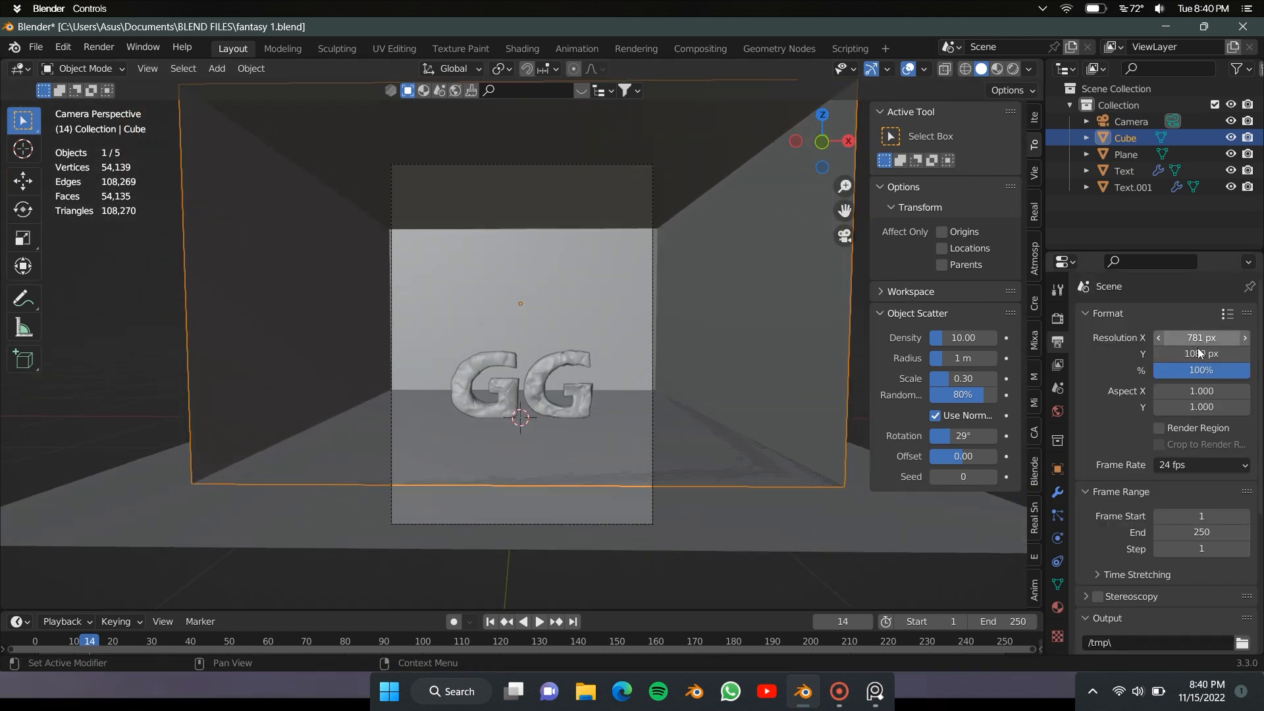
- Search the BlenderKit materials for stone, compare the results and assign Stone 03 to the first G
text(stone)
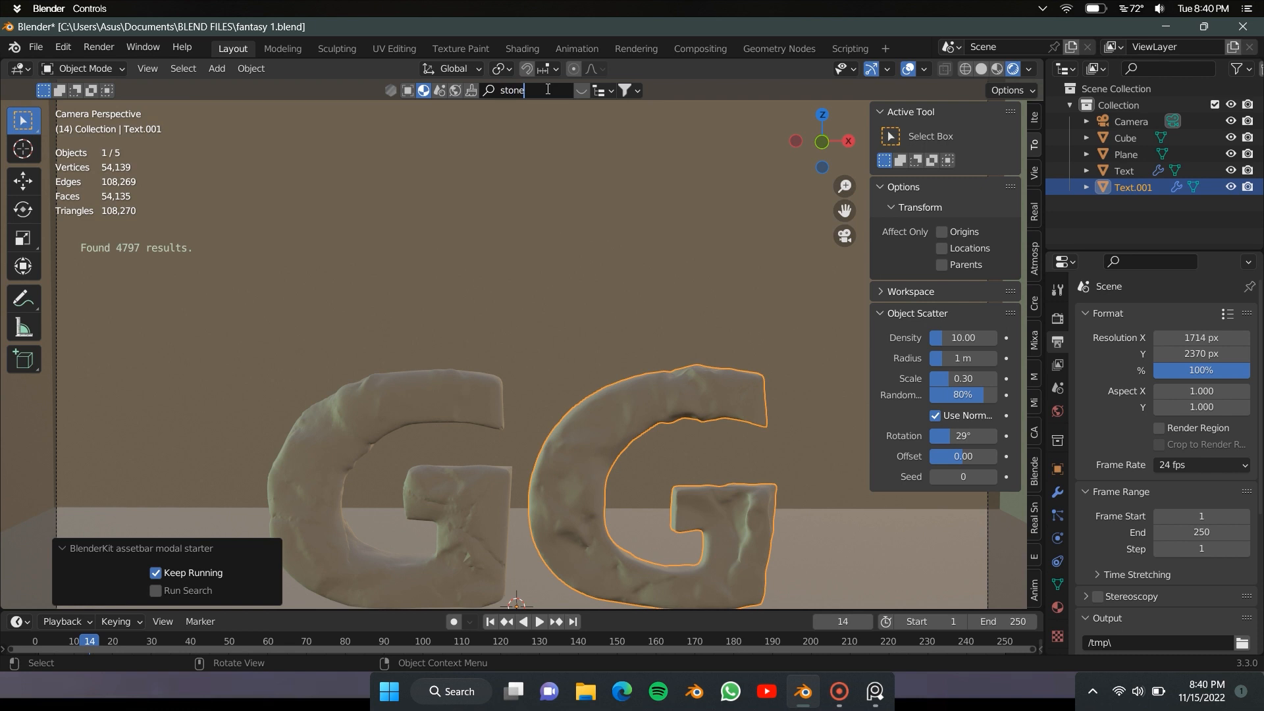
key(Return)
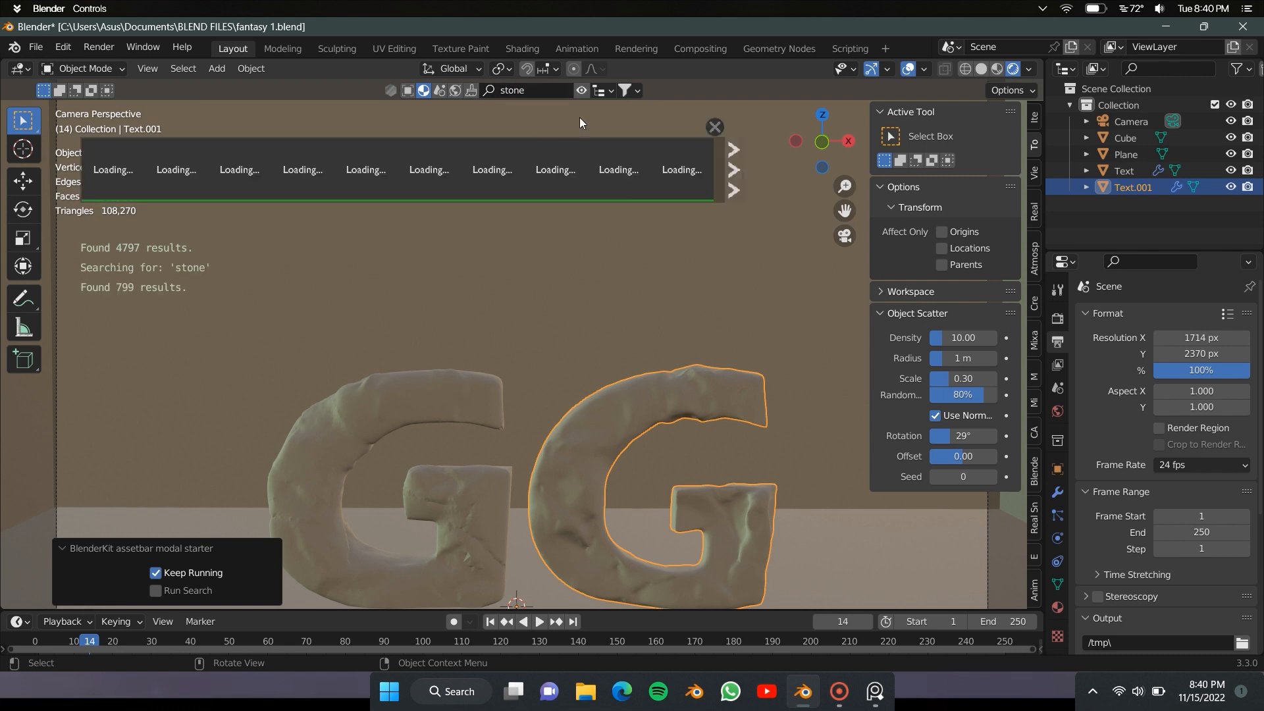
mouse_move(502, 166)
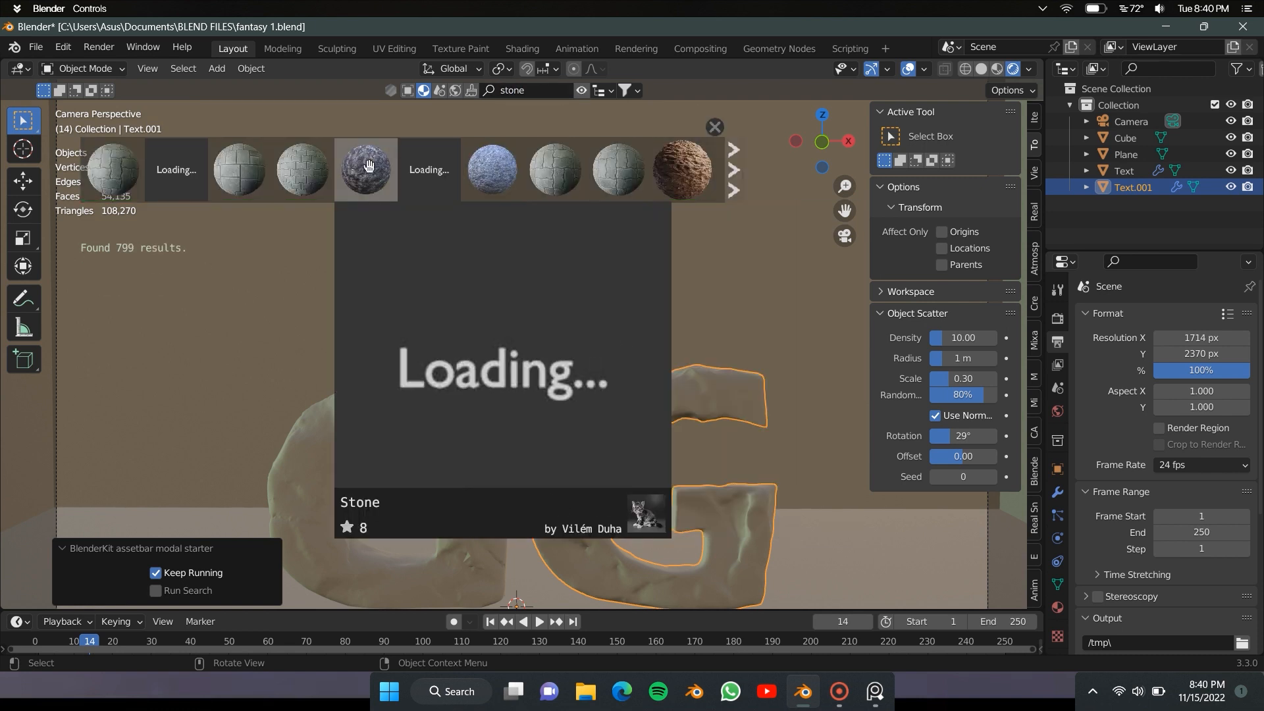
right_click(433, 166)
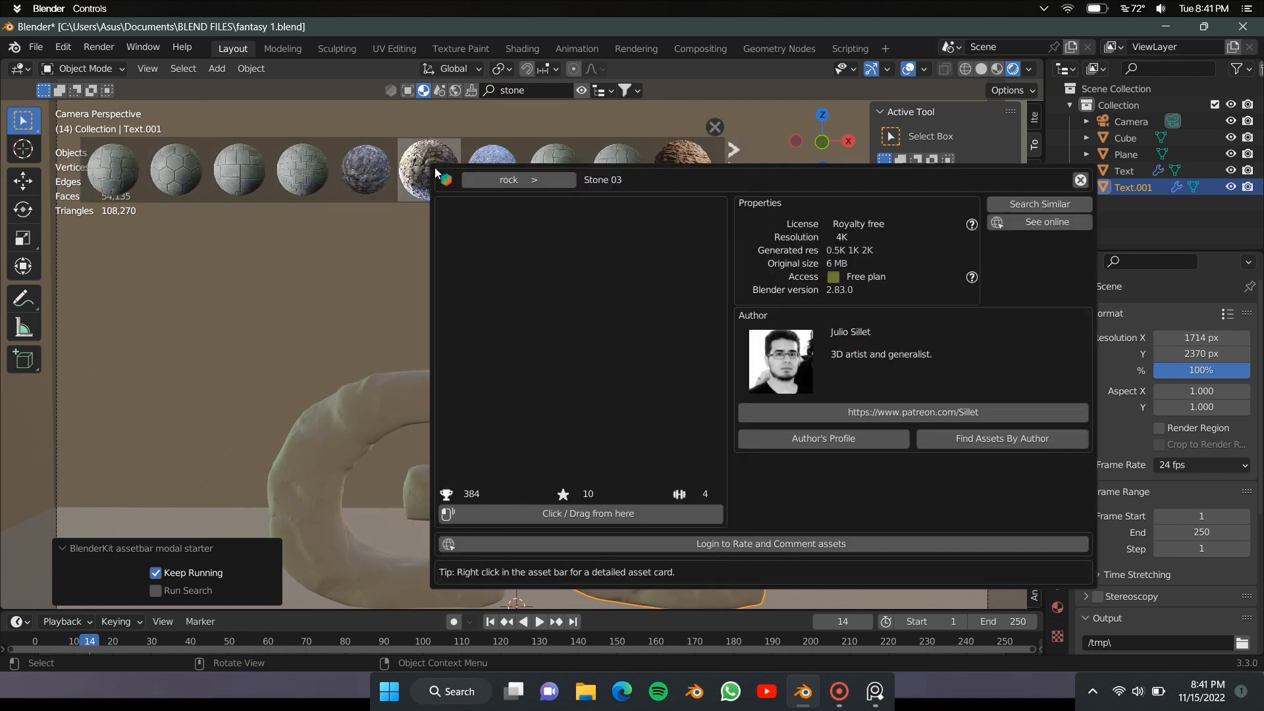
right_click(366, 171)
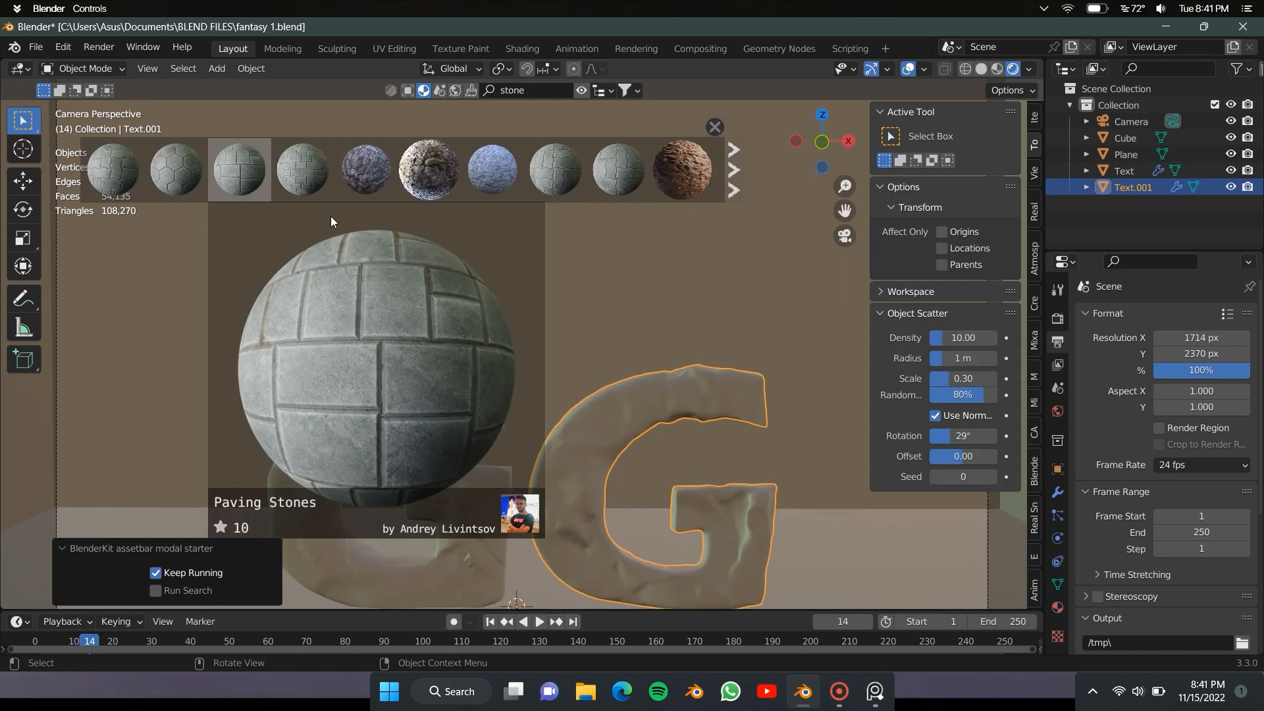
right_click(501, 180)
right_click(414, 175)
scroll(546, 174, down, 3)
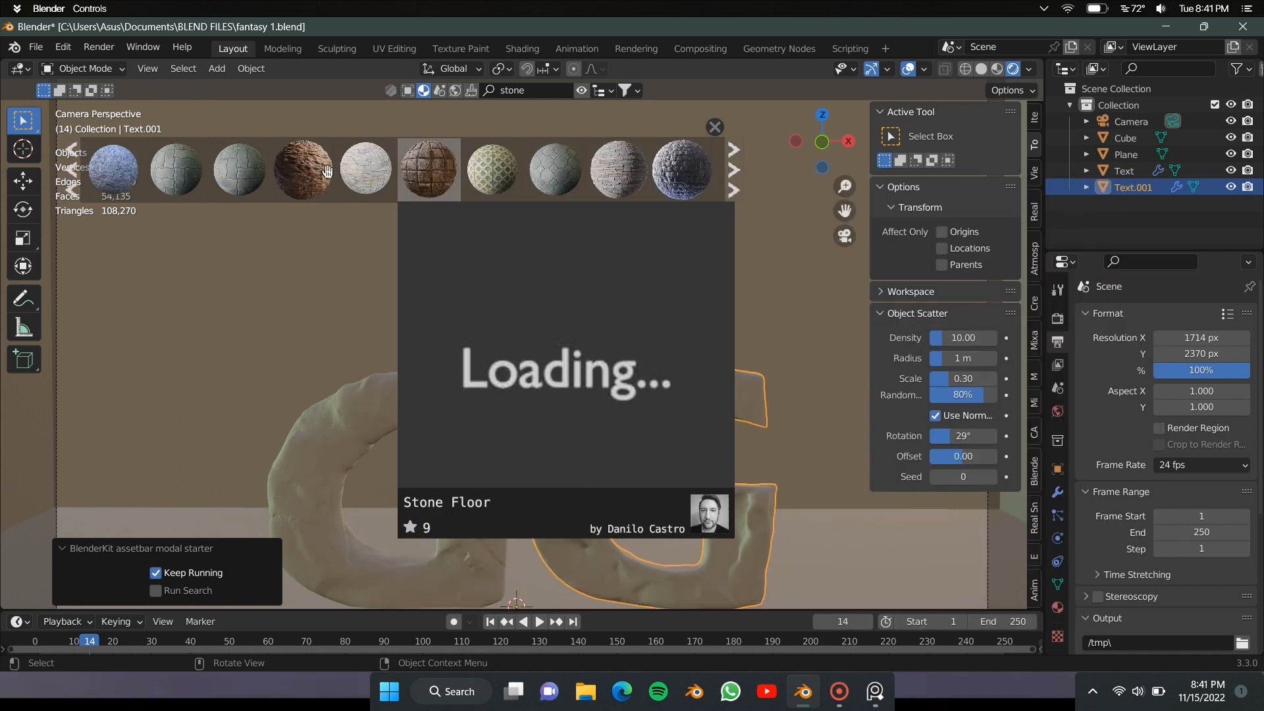
scroll(461, 171, up, 3)
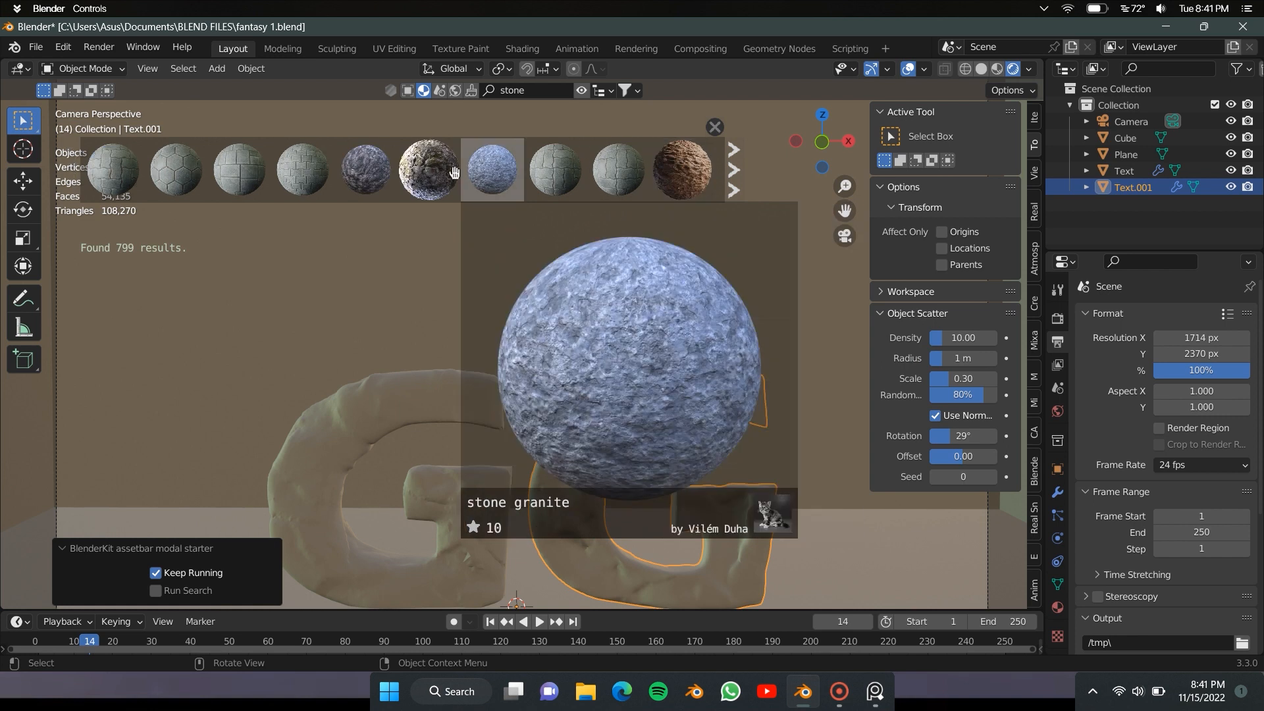
drag(455, 172, 496, 416)
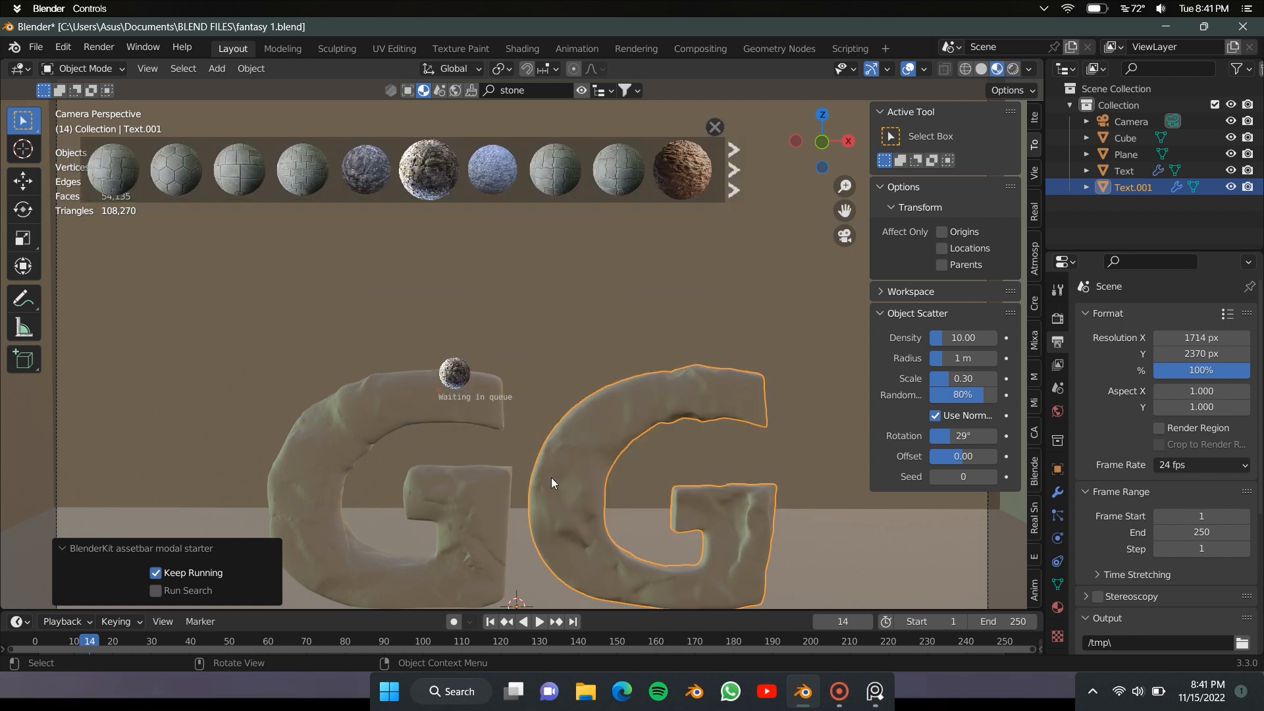
- Switch the viewport to solid shading while the stone material downloads
scroll(551, 483, down, 4)
key(z)
click(504, 231)
key(z)
click(618, 317)
scroll(508, 366, up, 4)
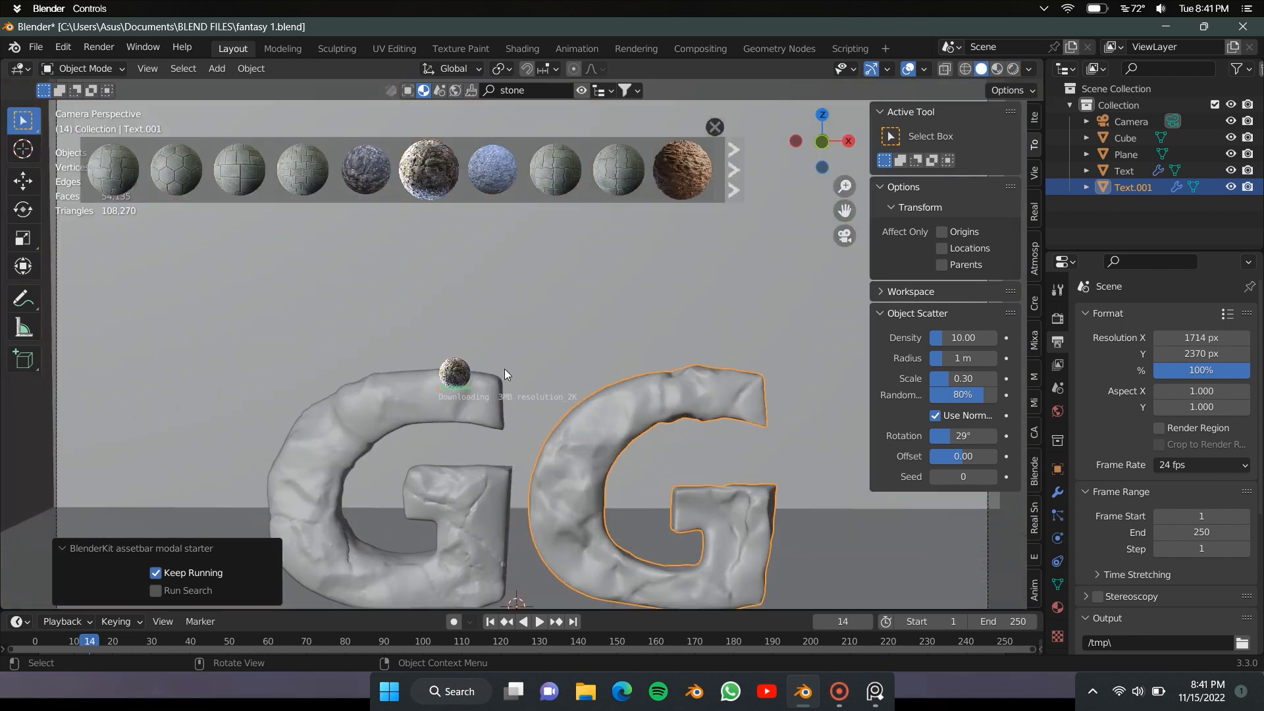
- Browse more stone materials, search the BlenderKit materials for lava and hide the viewport's sidebar
scroll(372, 199, down, 2)
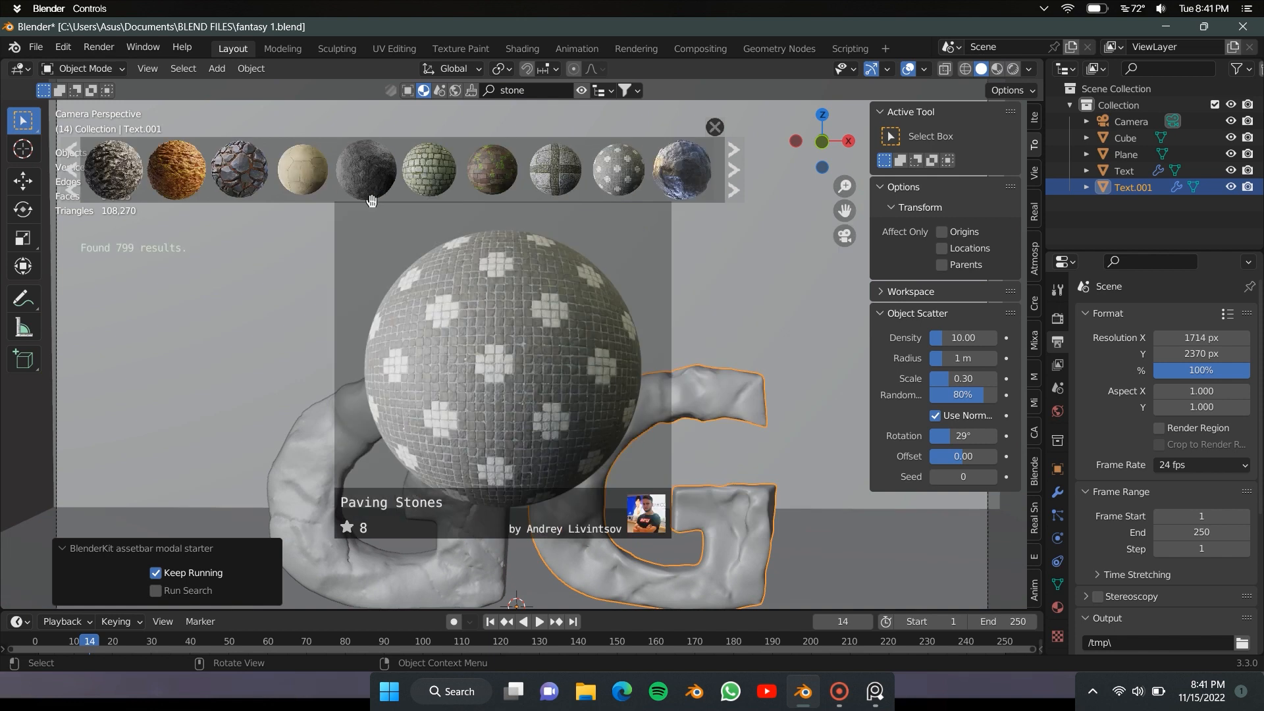
scroll(372, 200, up, 2)
click(553, 87)
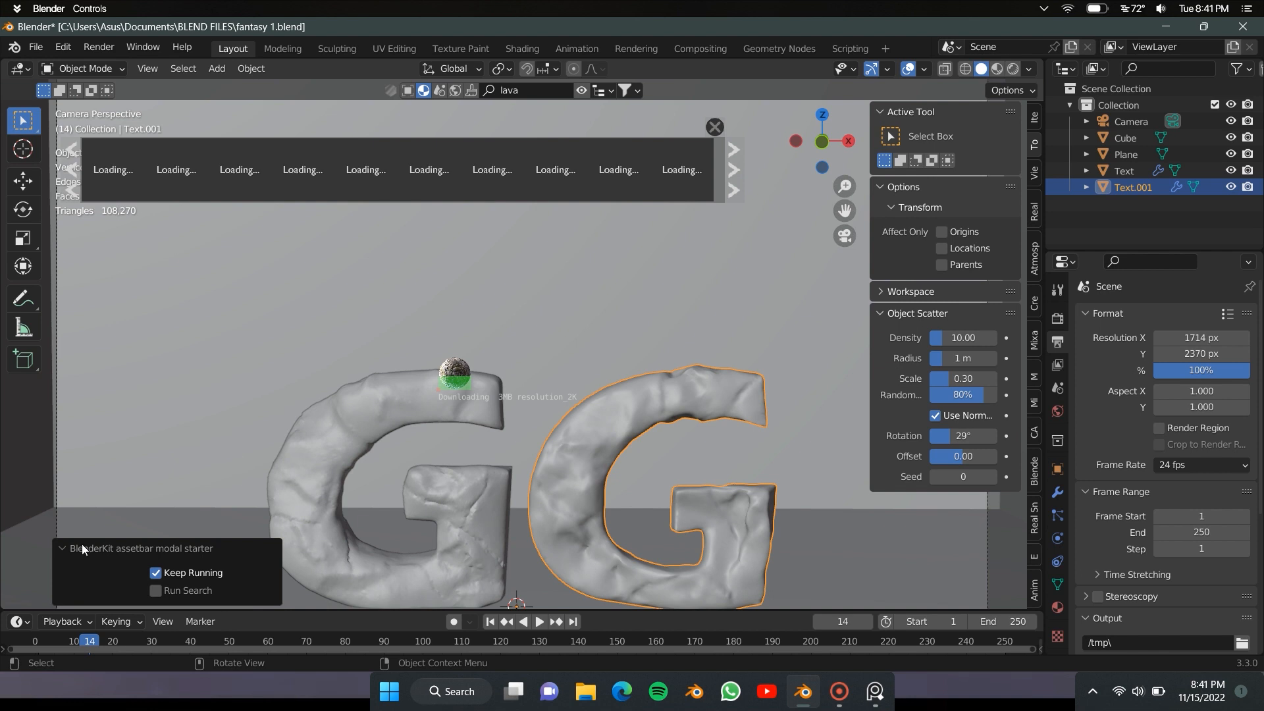
key(n)
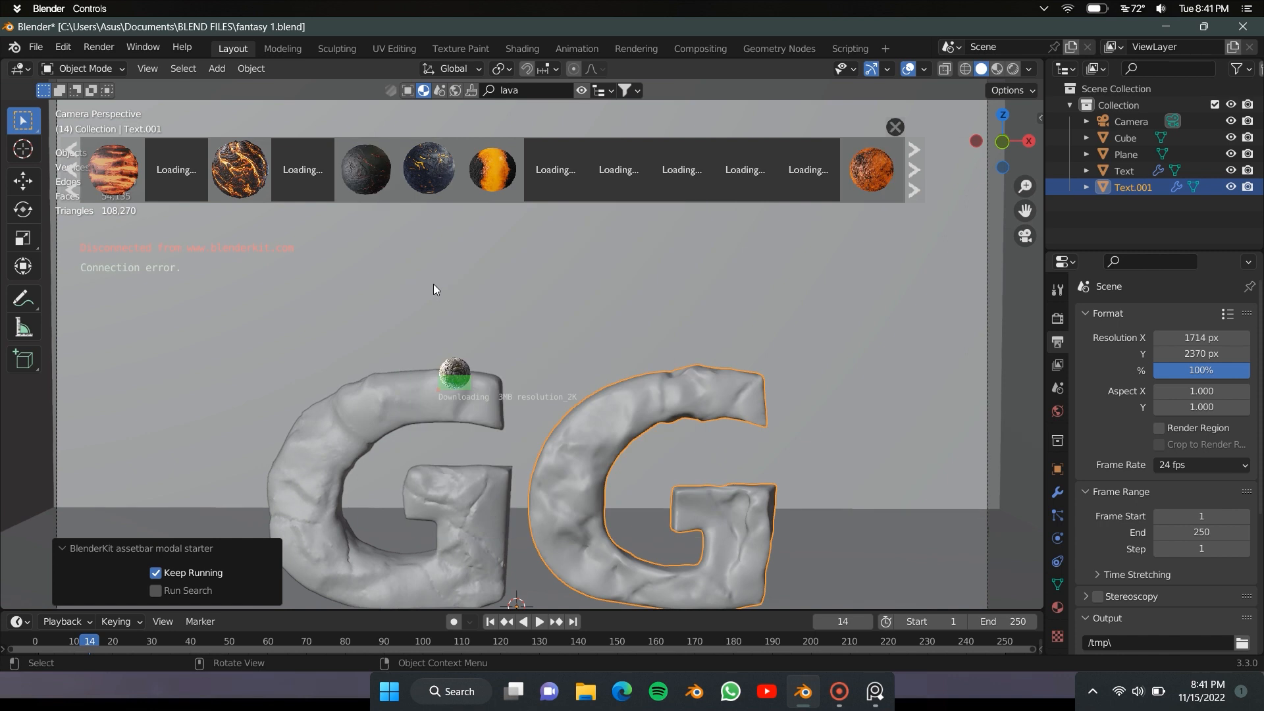
- Add several grey rock models from the BlenderKit stone results to the open area in front of the box
mouse_move(625, 189)
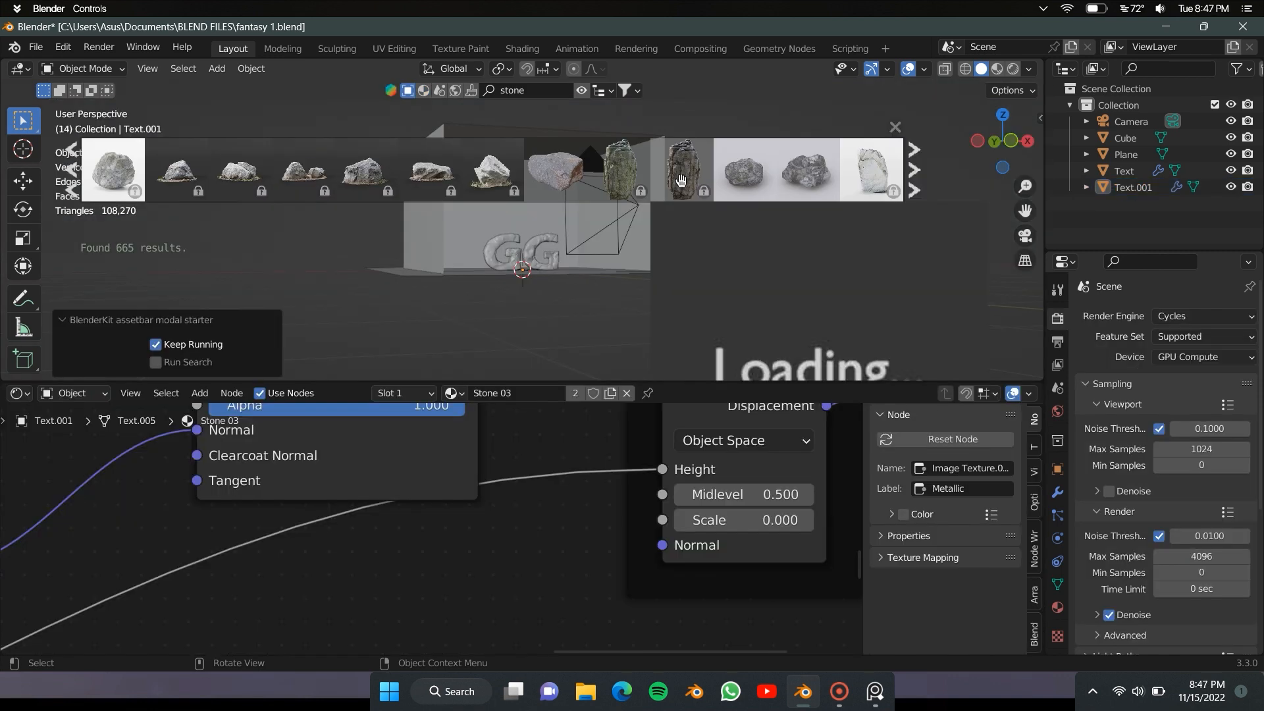
mouse_move(742, 169)
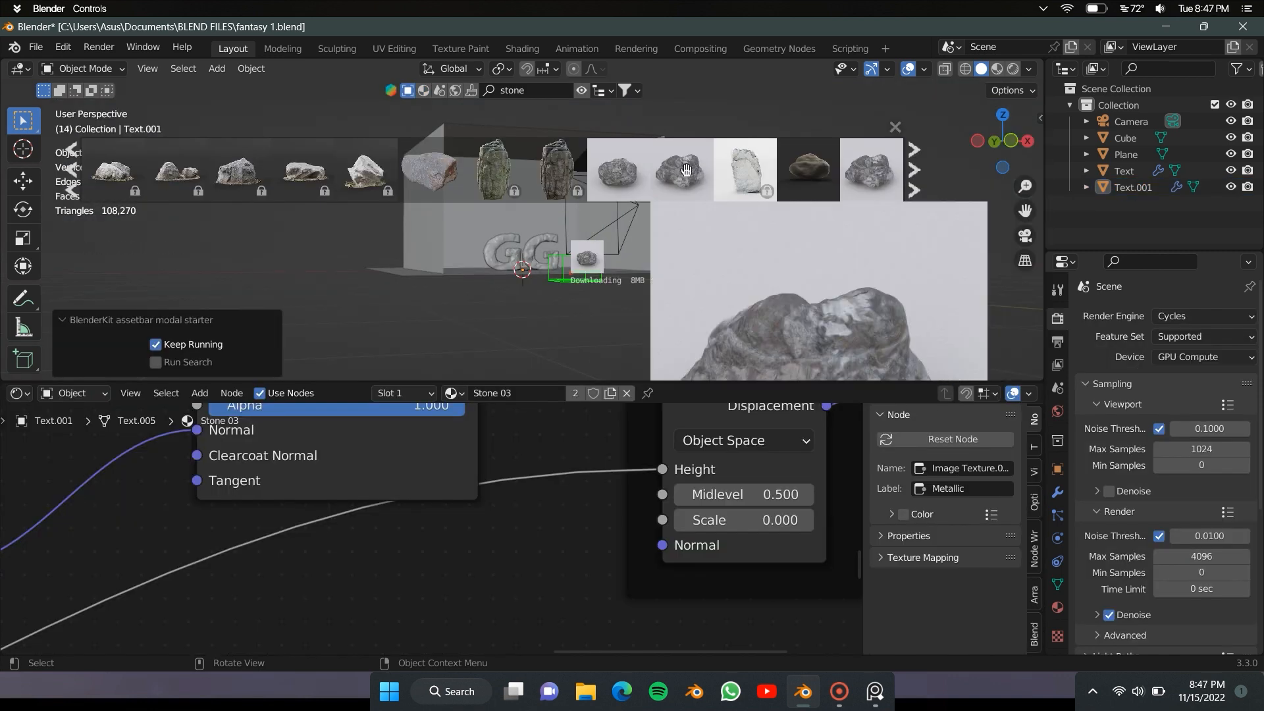
drag(433, 173, 464, 276)
drag(1009, 140, 1005, 177)
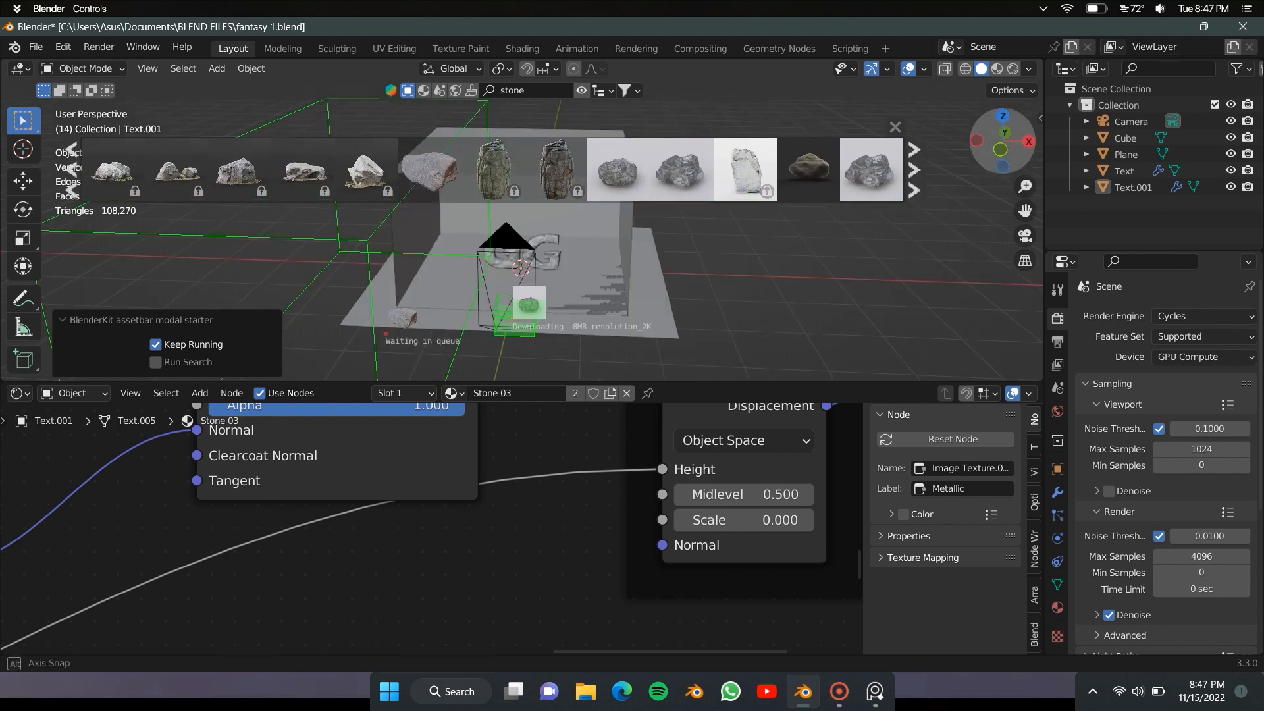
scroll(757, 243, down, 5)
scroll(678, 169, down, 1)
drag(678, 170, 378, 277)
- Look further through the stone models and add the broad, pale rock to the scene outside the box
scroll(605, 169, down, 2)
scroll(605, 169, down, 3)
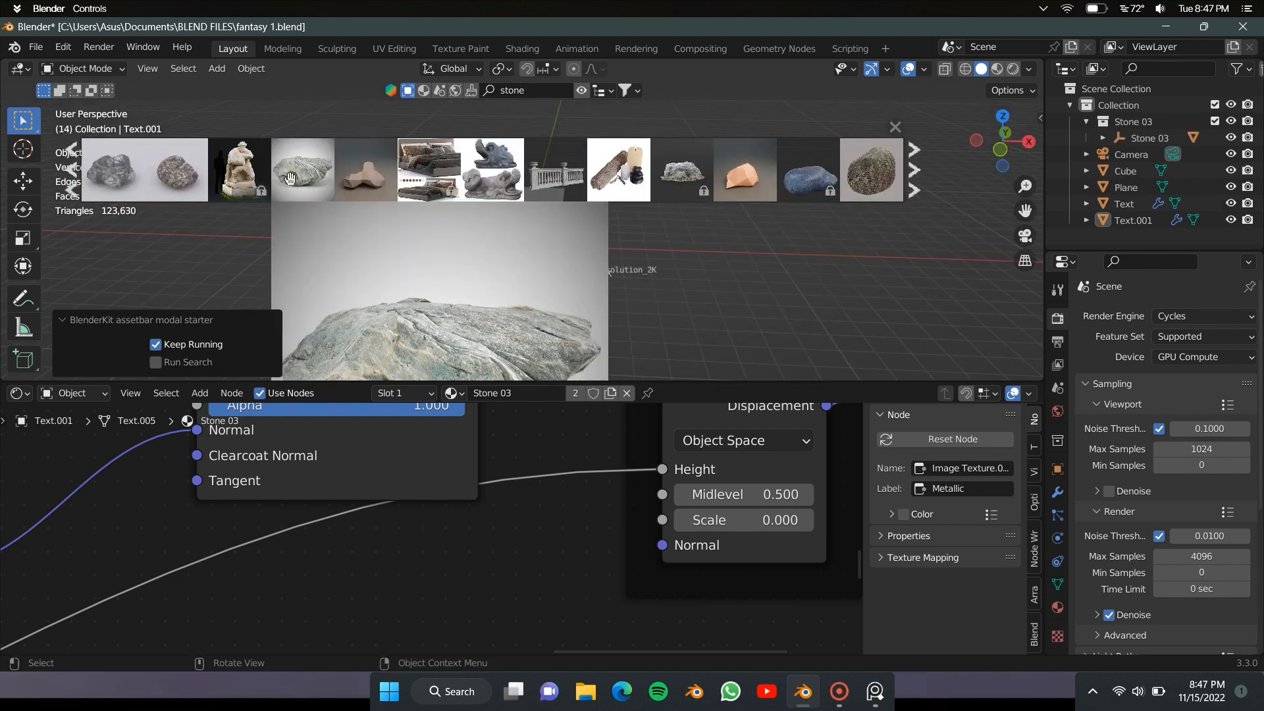
drag(289, 177, 657, 270)
click(316, 179)
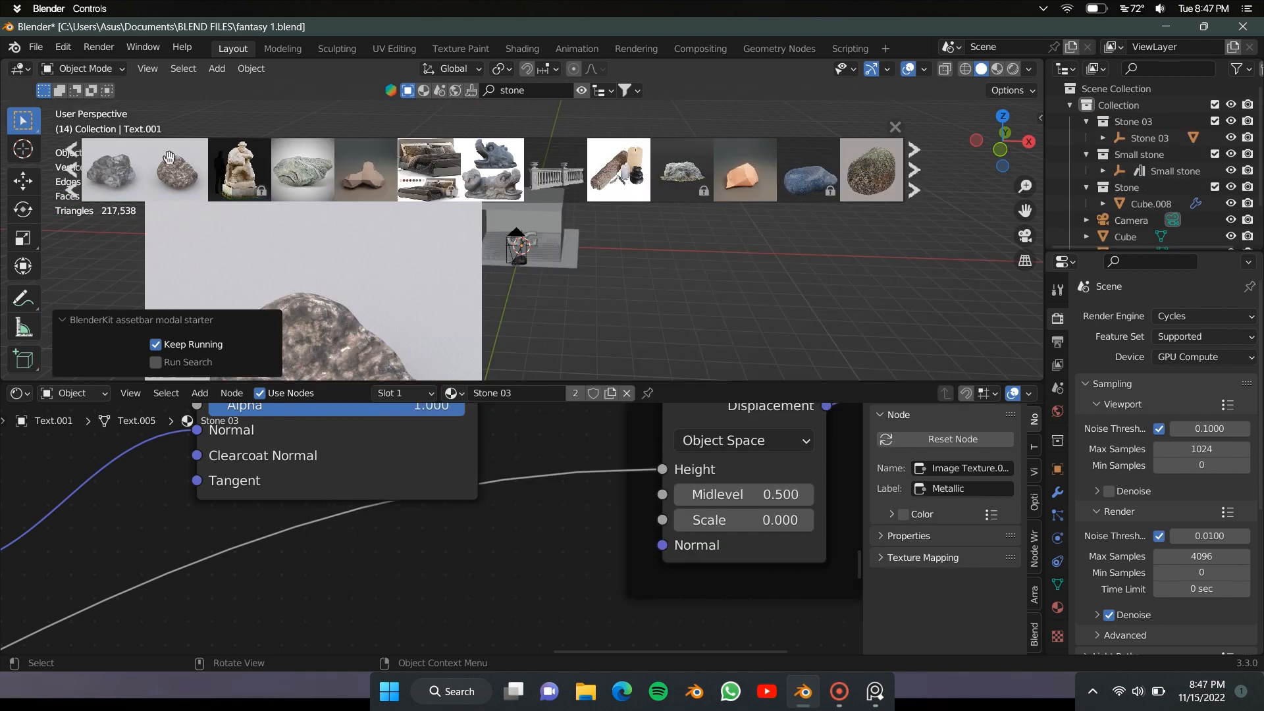
scroll(452, 172, down, 4)
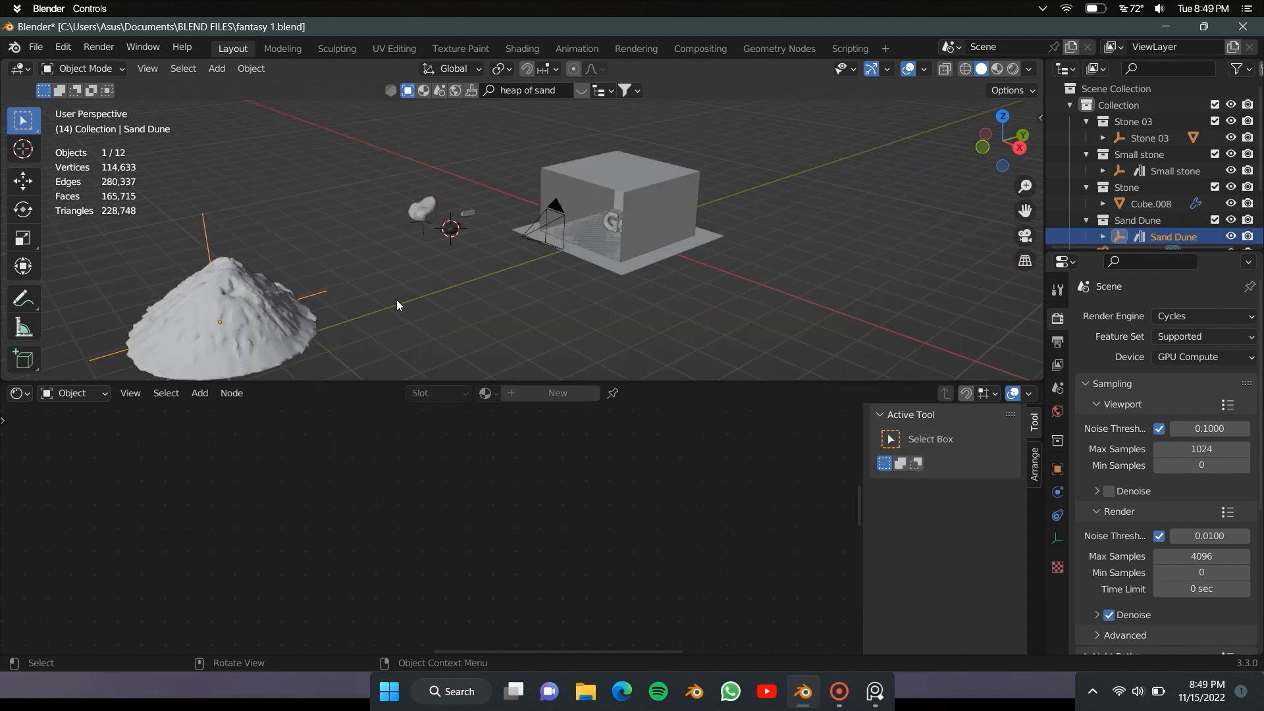
- Scale the Sand Dune object uniformly by 0.453 and focus the view on it
key(s)
click(447, 303)
key(KP_Decimal)
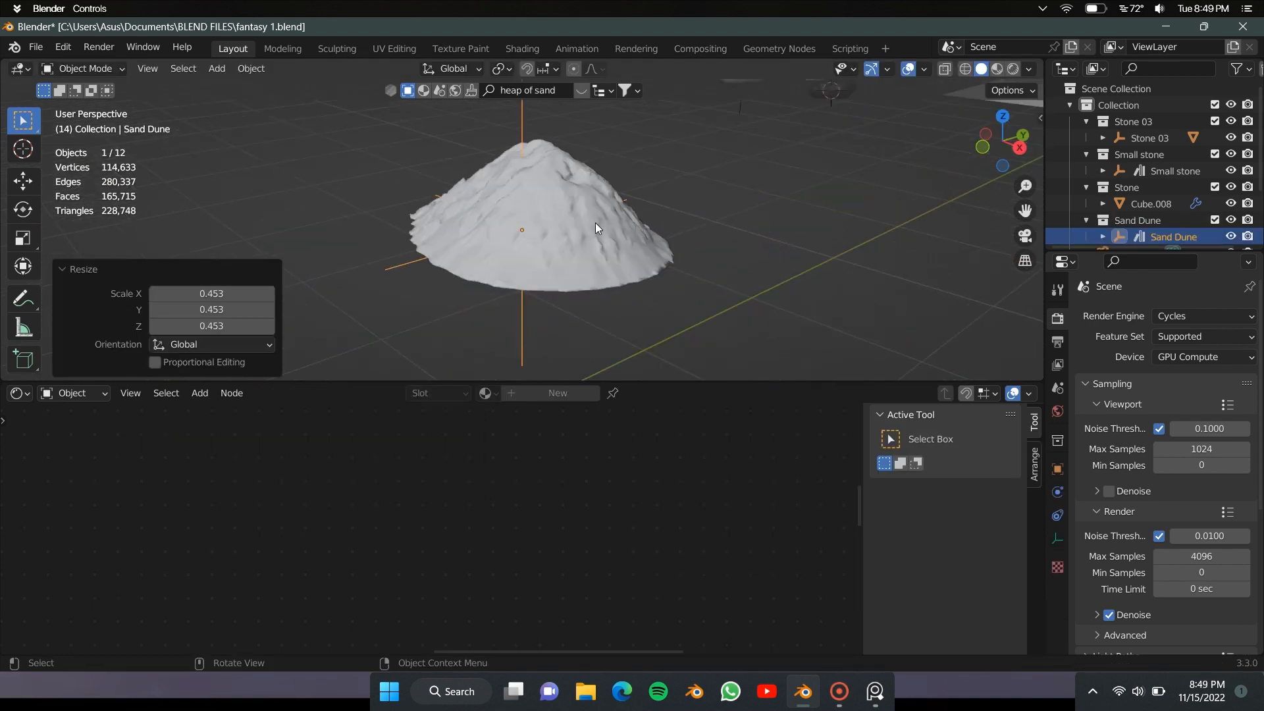
- Select the sand dune's mesh and scale it along the Z axis
scroll(595, 223, up, 3)
click(595, 222)
key(Tab)
key(Tab)
scroll(595, 223, down, 2)
middle_drag(595, 223, 705, 288)
key(s)
key(z)
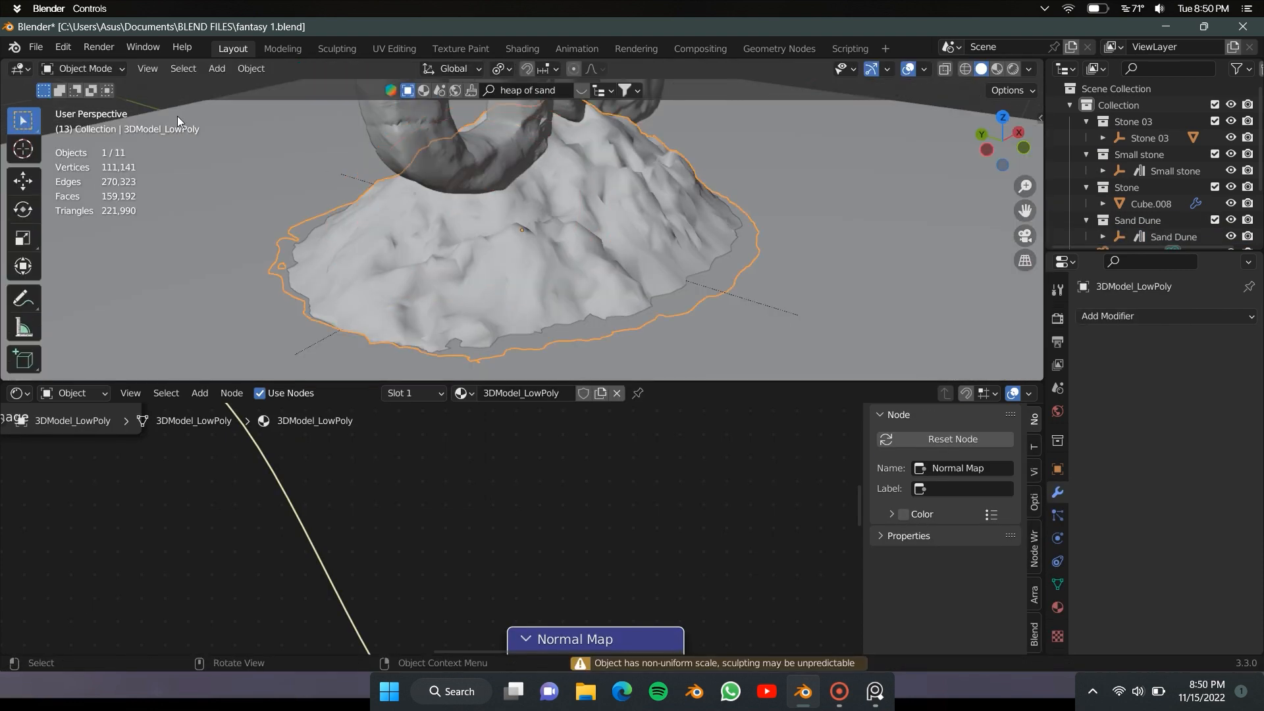
- Put the dune mesh under the letters into Sculpt Mode, size the brush to 78 px and inspect the mesh in wireframe
click(83, 68)
click(84, 118)
scroll(391, 216, down, 1)
key(f)
click(453, 194)
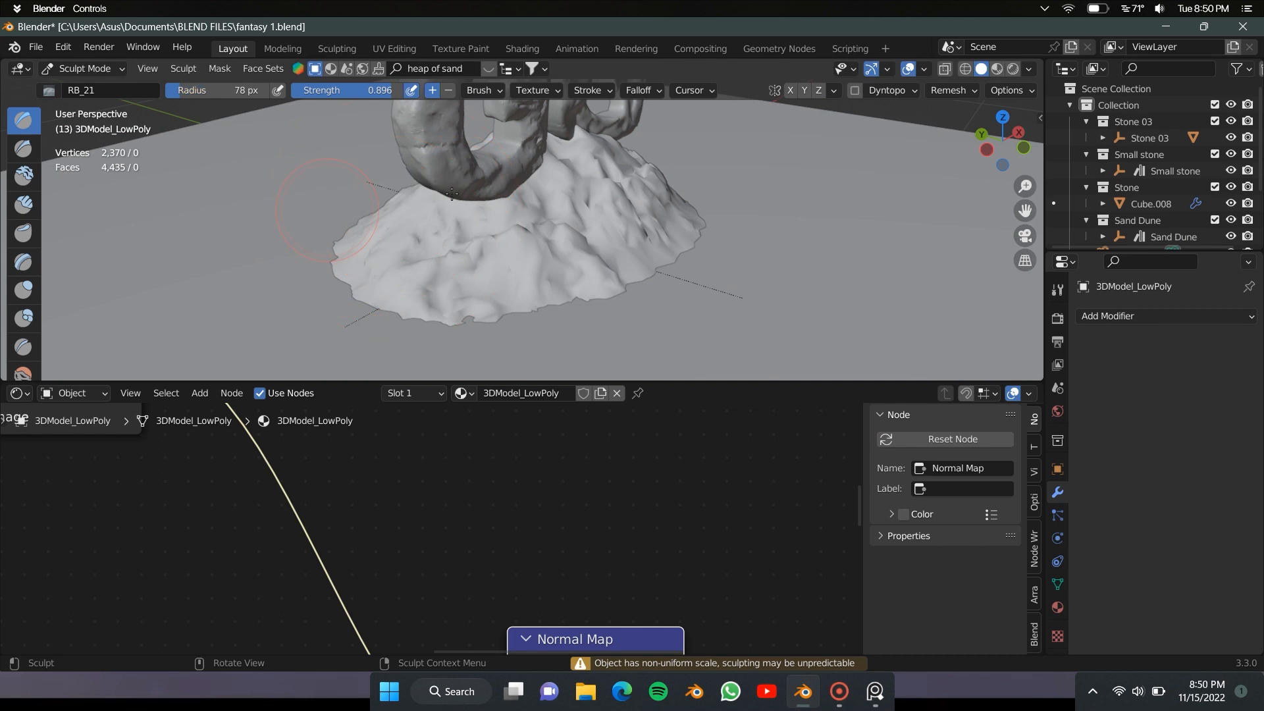
click(965, 69)
middle_drag(406, 247, 472, 259)
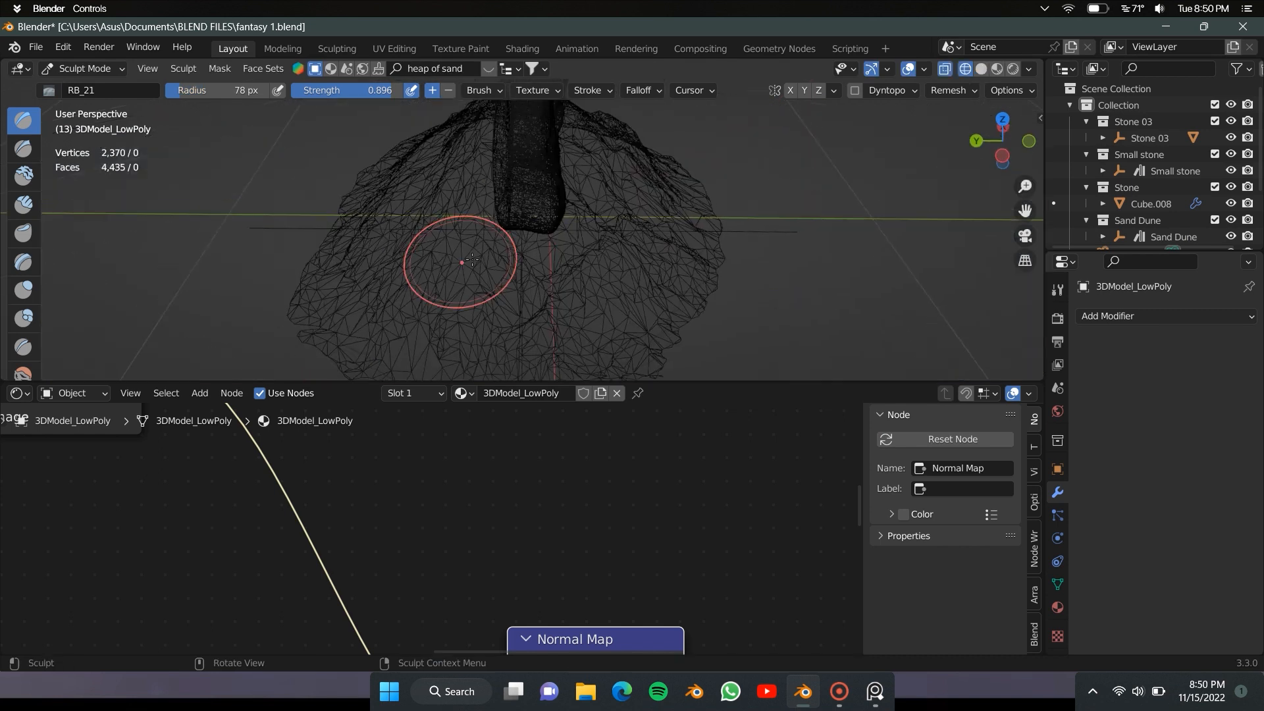
click(981, 68)
- Choose the SculptDraw brush in subtract mode and sculpt the dune surface beneath the G letters
key(n)
click(947, 225)
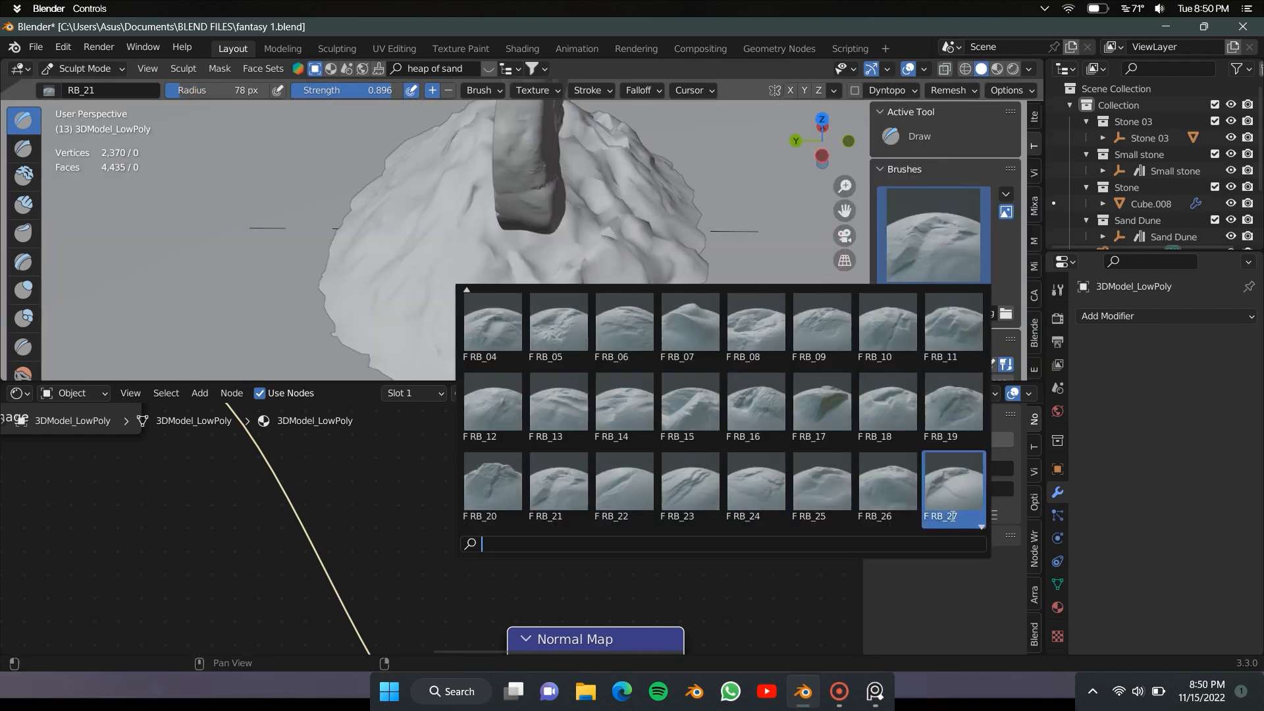
scroll(953, 516, down, 2)
click(756, 487)
mouse_move(531, 276)
mouse_down()
mouse_move(536, 322)
mouse_move(526, 238)
mouse_up()
key(z)
click(547, 273)
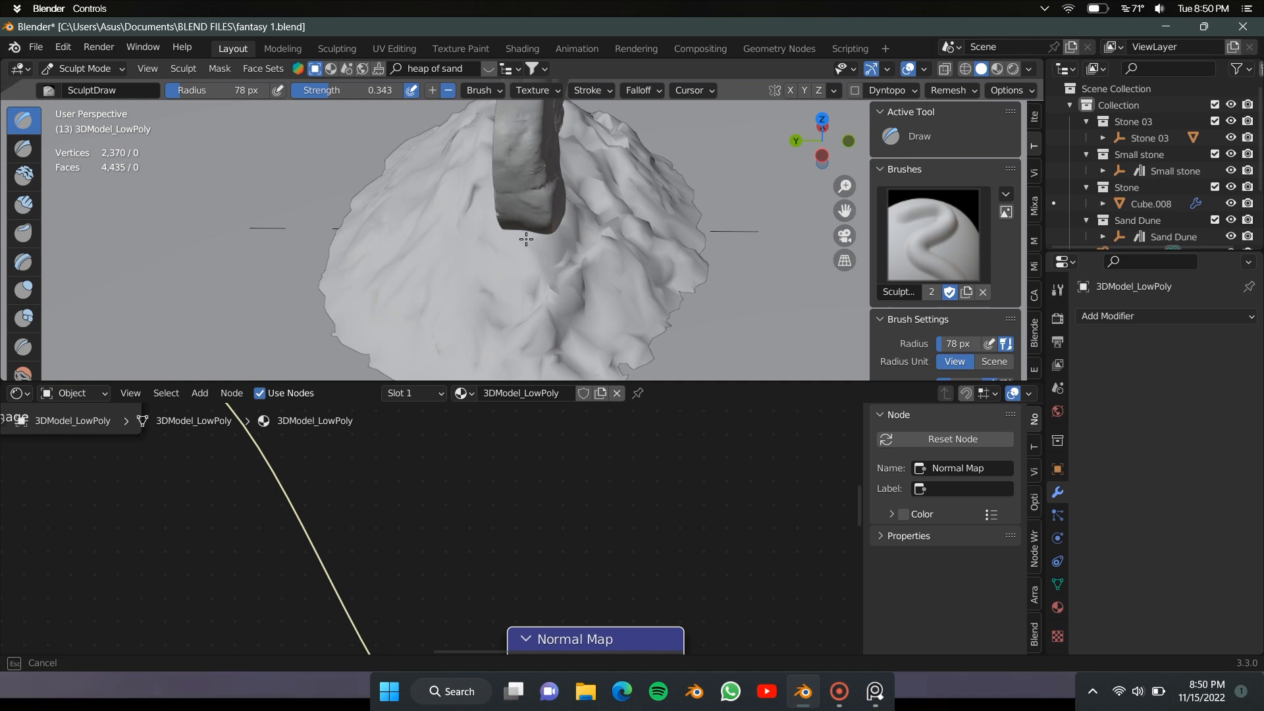
middle_drag(525, 239, 409, 160)
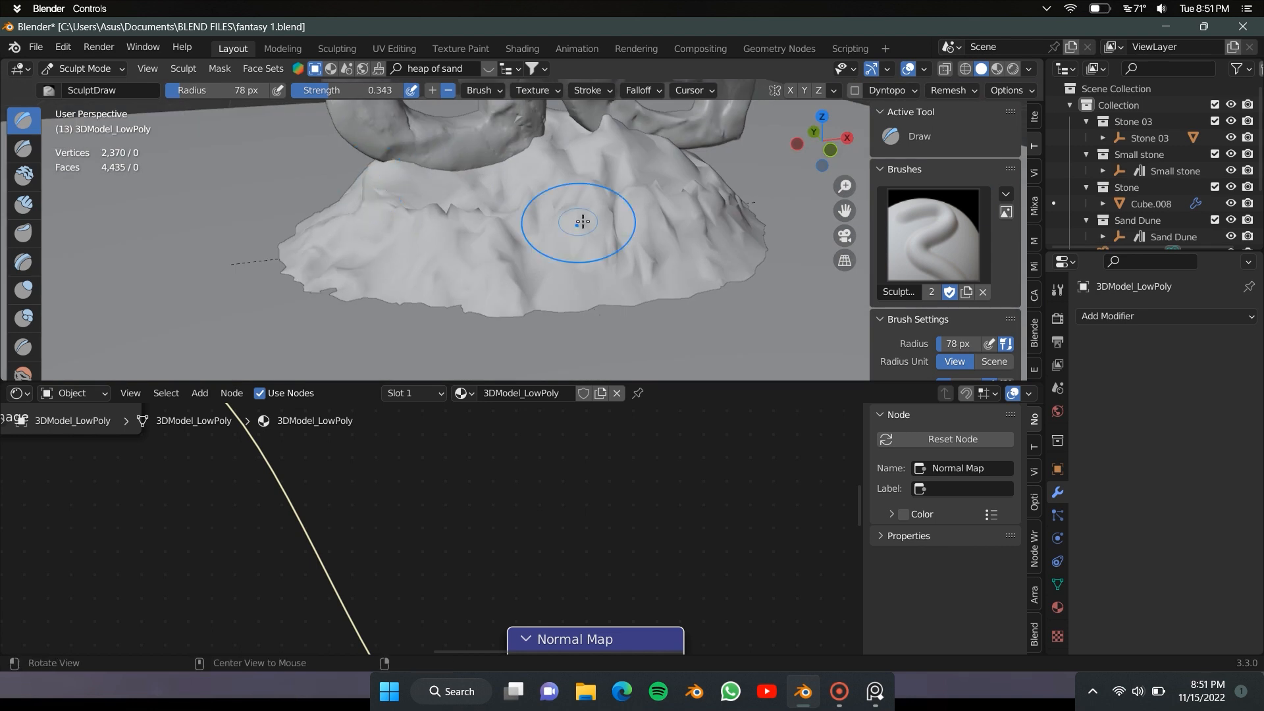
middle_drag(583, 222, 706, 224)
alt+drag(292, 237, 348, 220)
- Return the dune mesh to Object Mode and apply a level 1 subdivision to it
key(ctrl+Tab)
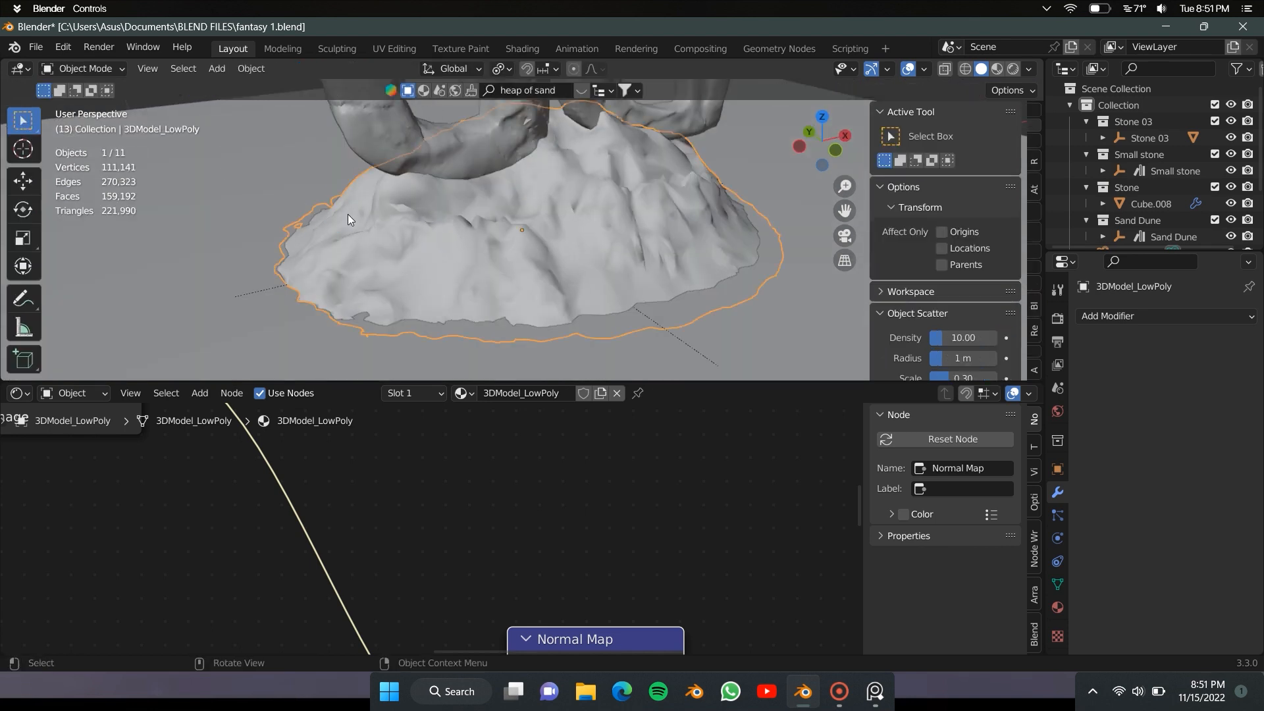
key(ctrl+1)
scroll(464, 191, up, 3)
scroll(548, 200, down, 5)
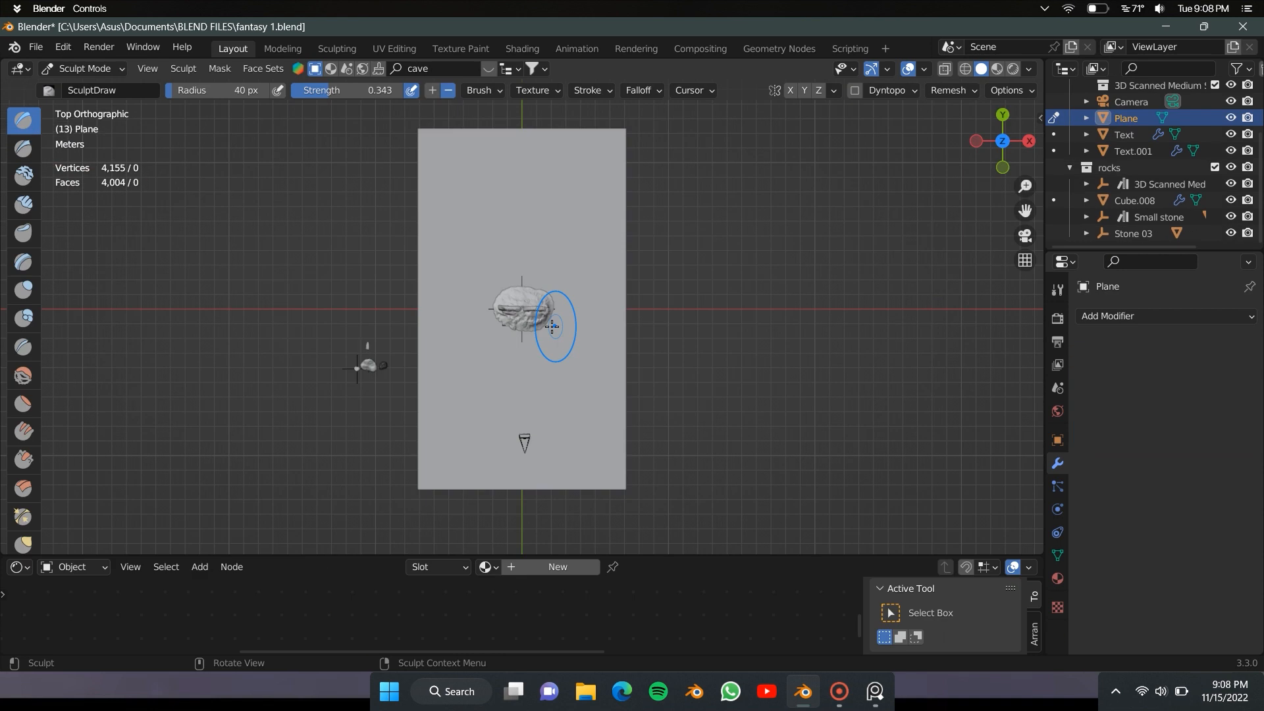
- Sculpt the ground plane around the dune's base using a subtracting 40 px SculptDraw brush at 0.343 strength
scroll(551, 326, up, 2)
middle_drag(552, 326, 677, 294)
scroll(469, 368, up, 3)
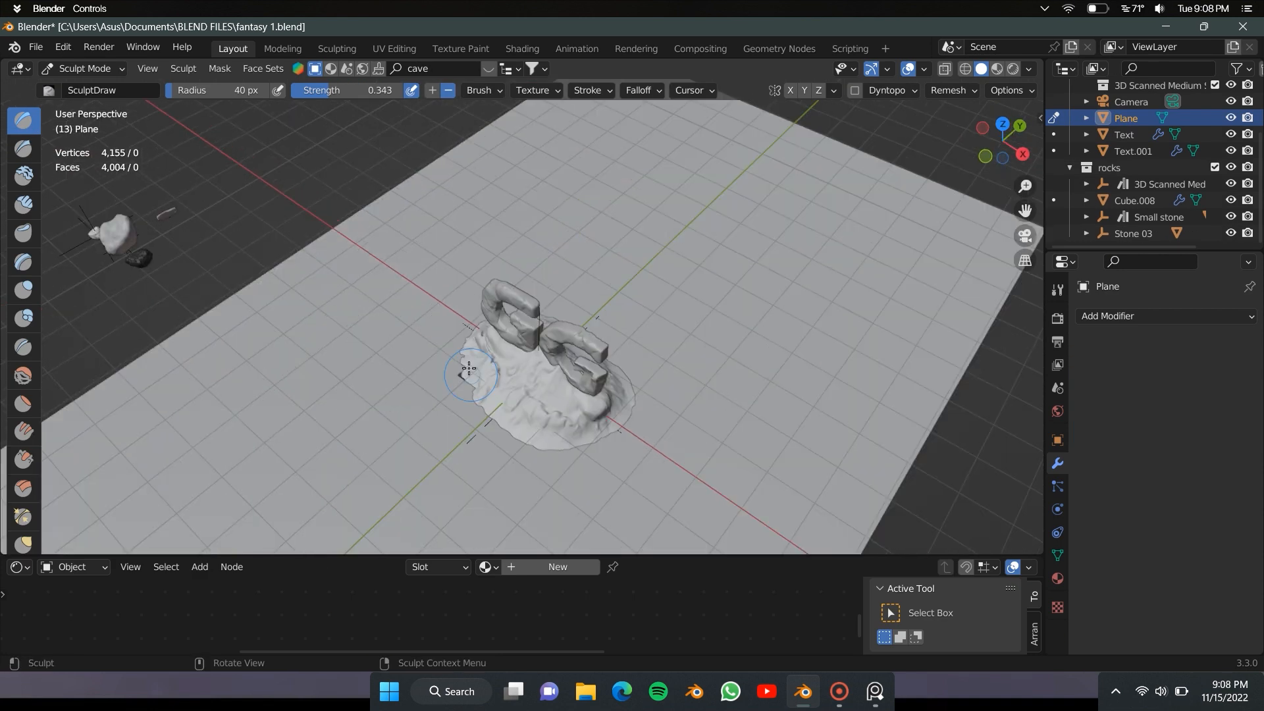
mouse_move(464, 395)
mouse_down()
mouse_move(562, 446)
mouse_move(587, 436)
mouse_up()
mouse_move(595, 440)
middle_down()
mouse_move(464, 437)
mouse_move(517, 475)
middle_up()
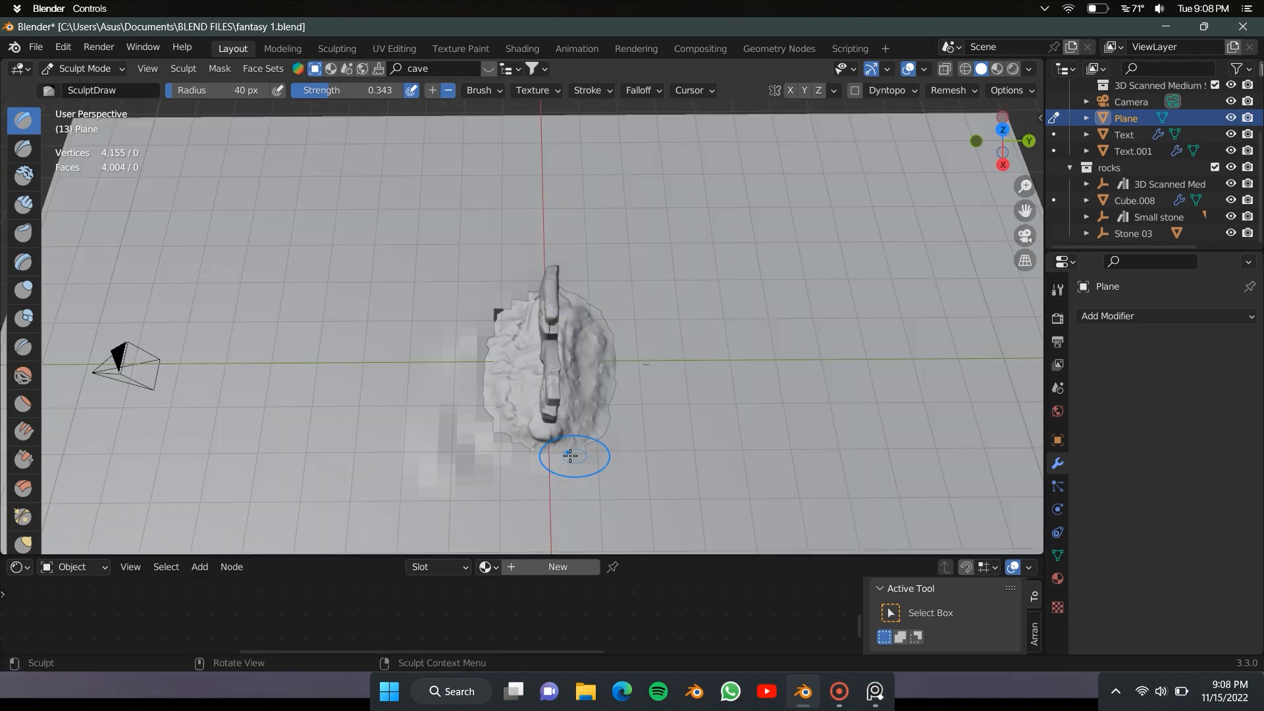
drag(570, 455, 606, 326)
drag(510, 351, 513, 354)
- Switch to the Grab brush for shaping the ground plane around the dune
key(KP_1)
middle_drag(529, 348, 407, 464)
scroll(404, 468, up, 3)
click(24, 376)
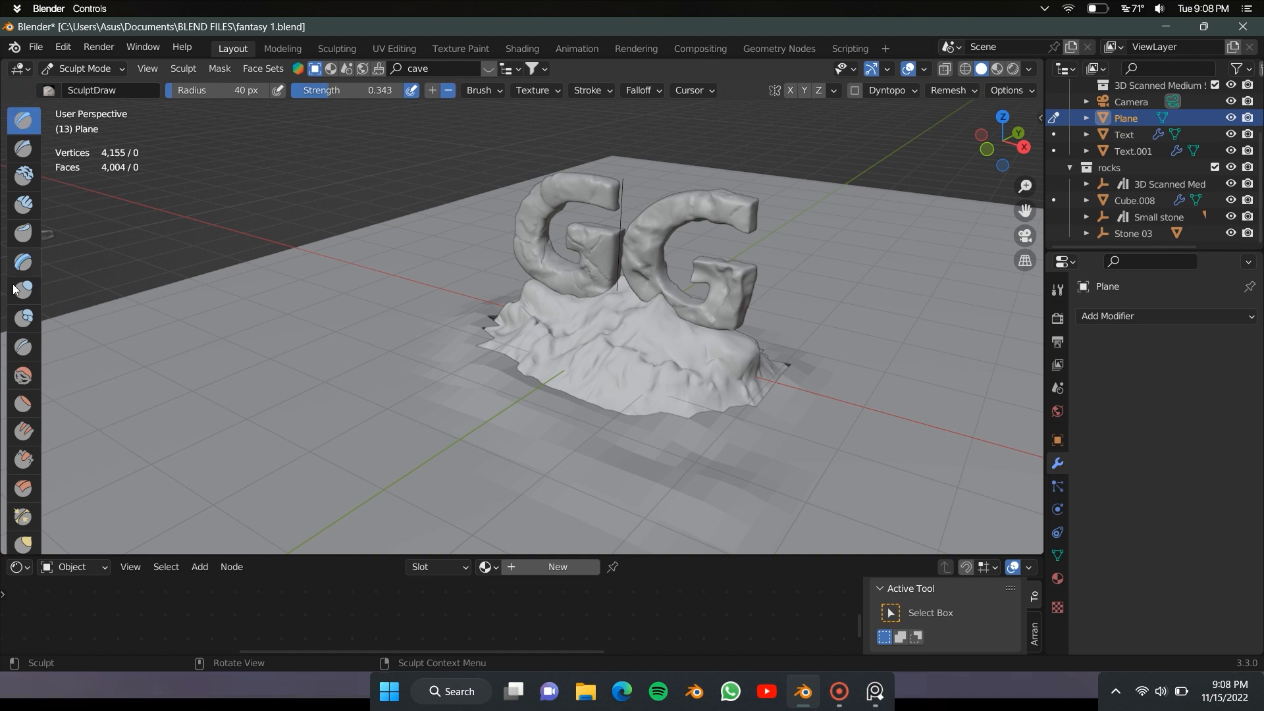
scroll(16, 427, down, 3)
click(24, 466)
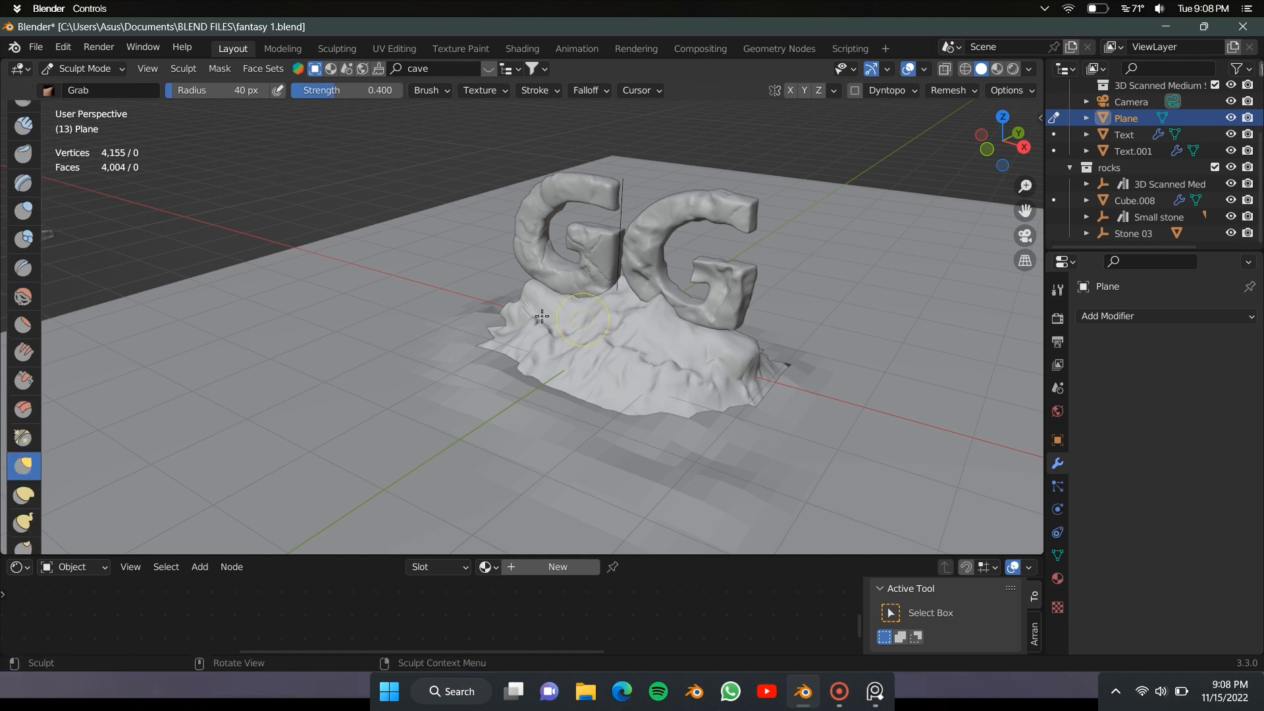
middle_drag(673, 327, 576, 309)
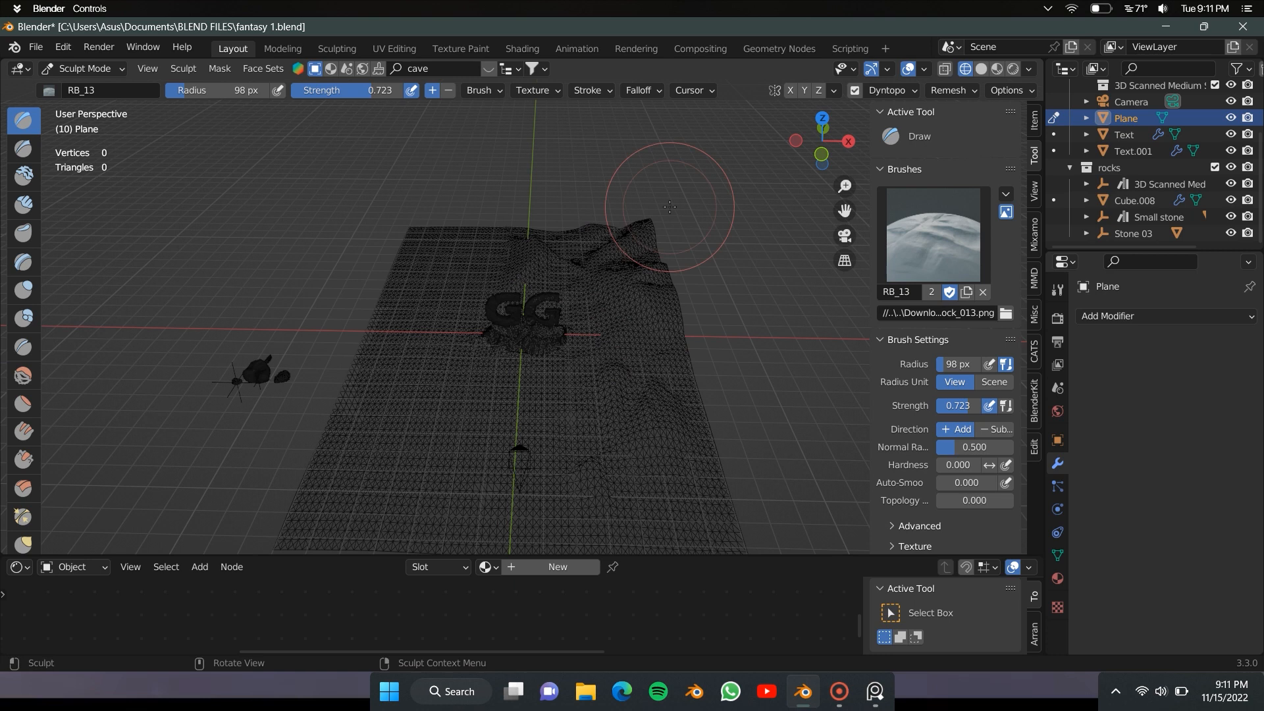
- Check through the camera how the sculpted plane frames the G letters
key(KP_0)
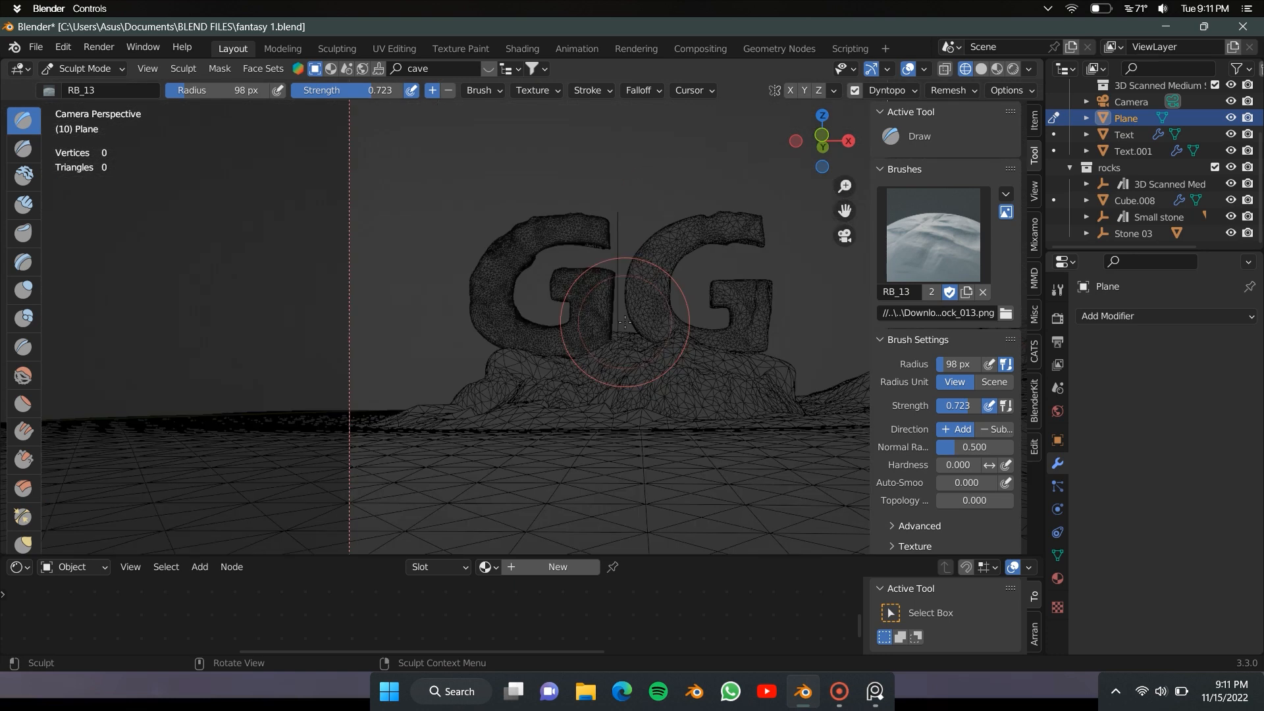
ctrl+middle_drag(625, 322, 510, 409)
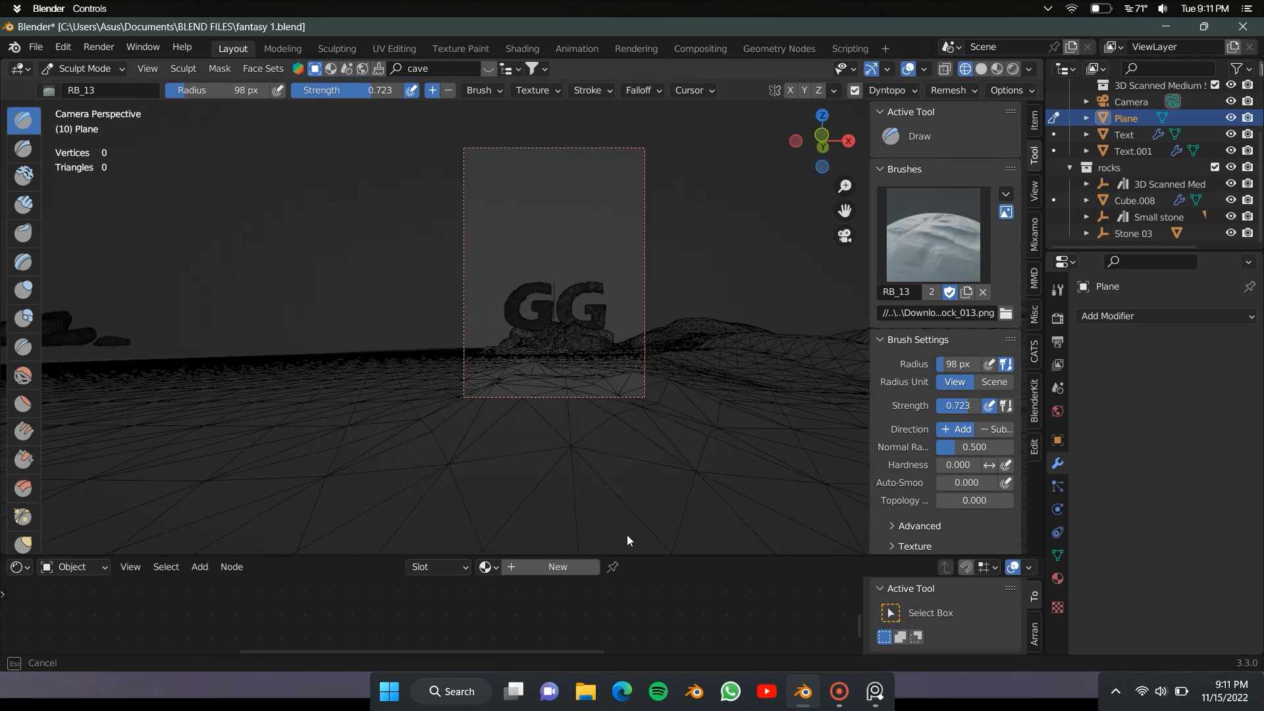
key(KP_0)
- Return to solid shading and choose the RB_14 rock brush for sculpting the ground plane
click(981, 69)
click(934, 235)
click(658, 395)
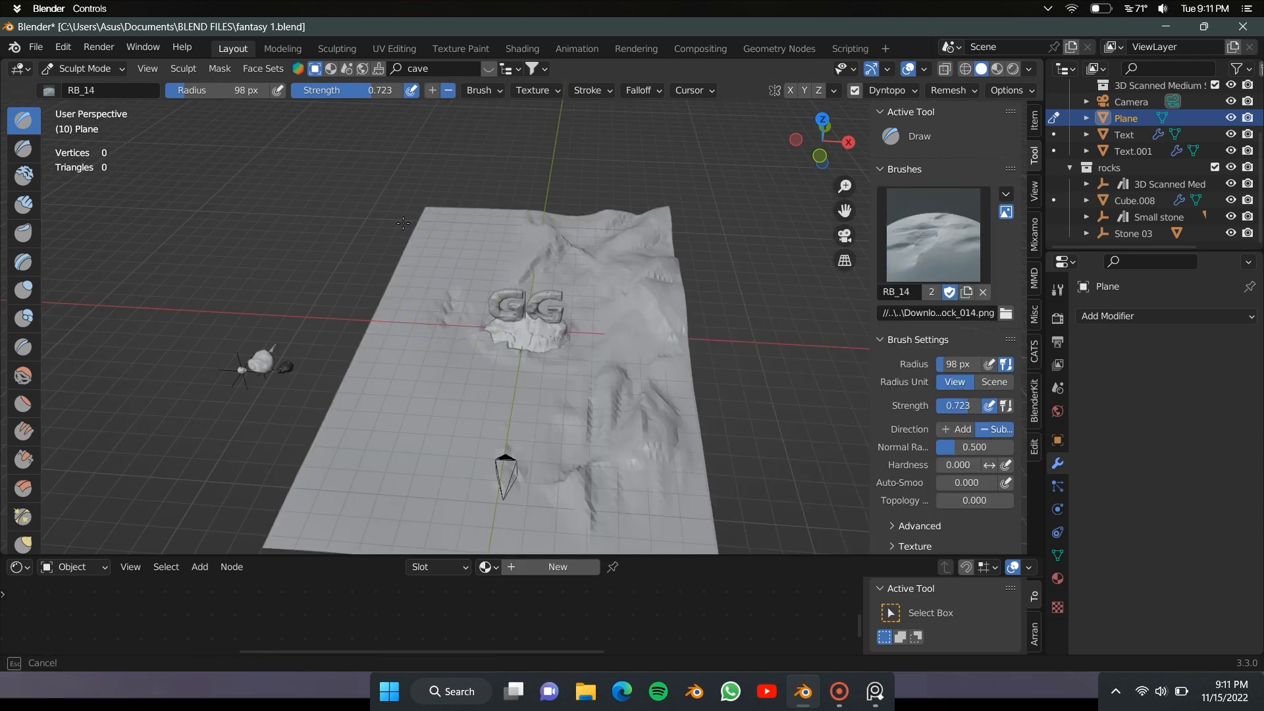
- Sculpt rocky relief into the flat part of the ground plane in front of the GG letters with the 98 px RB_14 brush
middle_drag(499, 238, 588, 373)
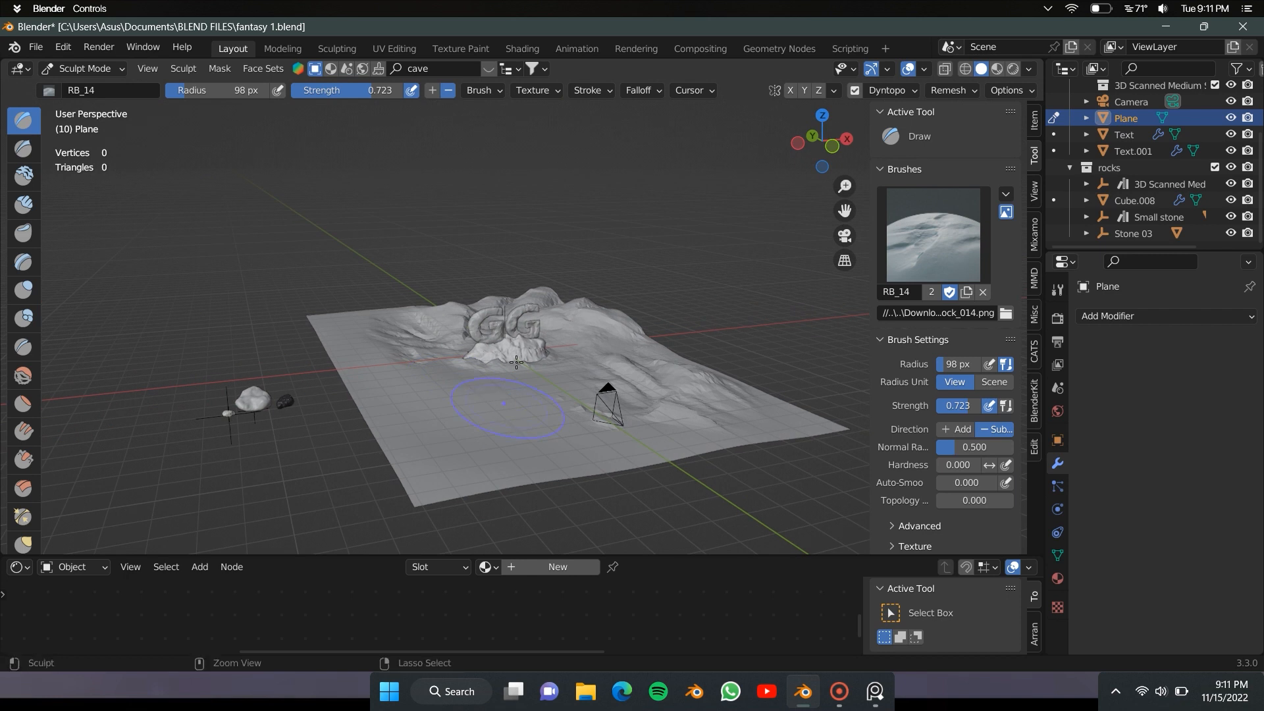
drag(442, 388, 612, 395)
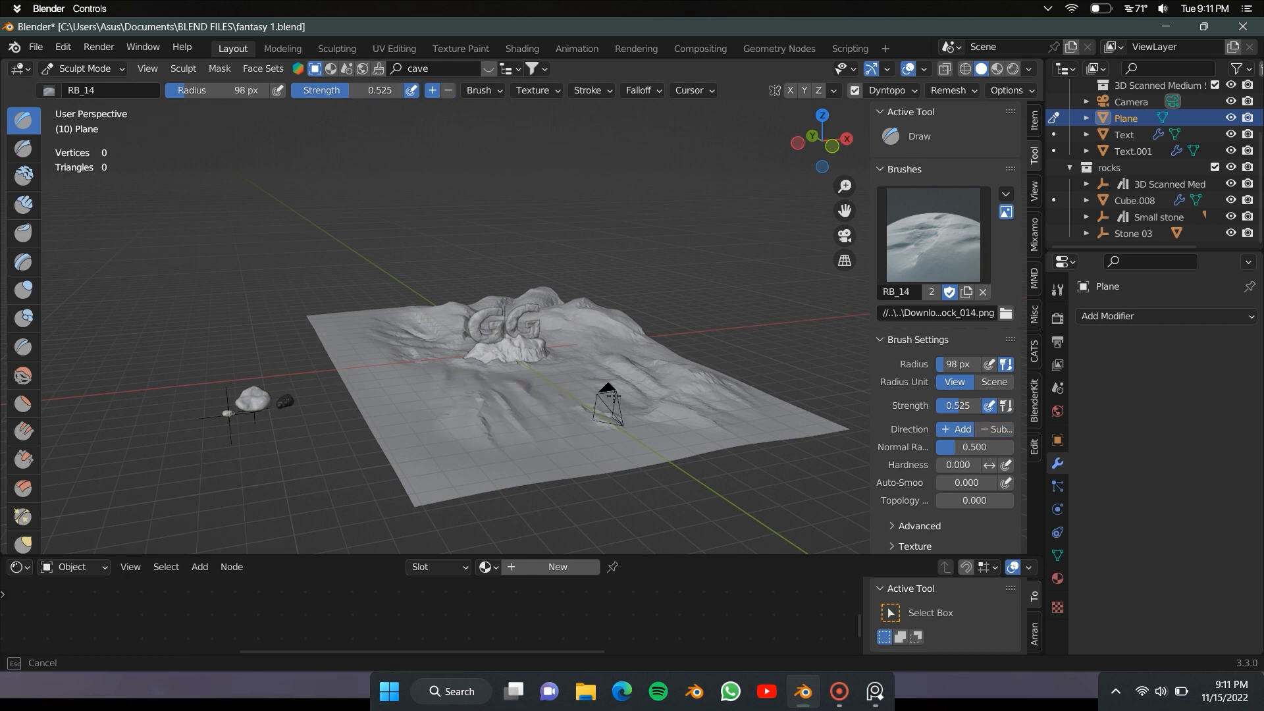
middle_drag(677, 345, 428, 335)
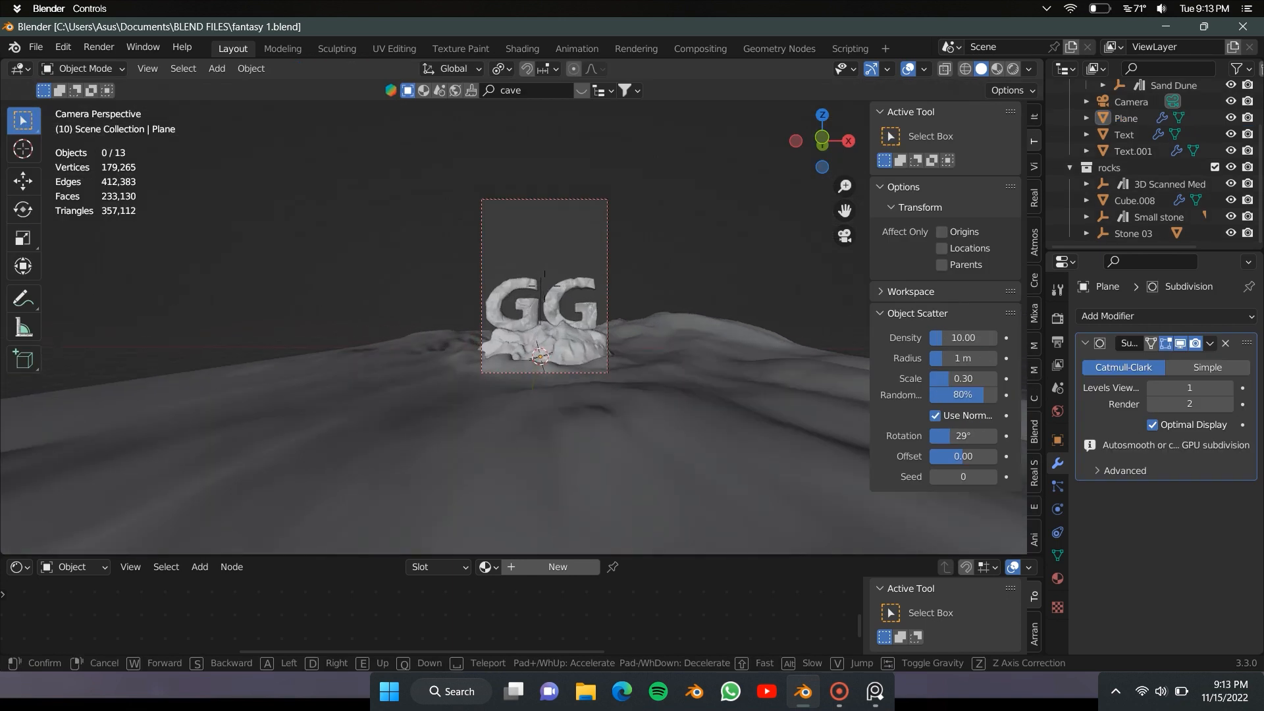
- Walk the camera around the terrain and settle it at a slightly angled view facing the GG letters
key(q)
key(a)
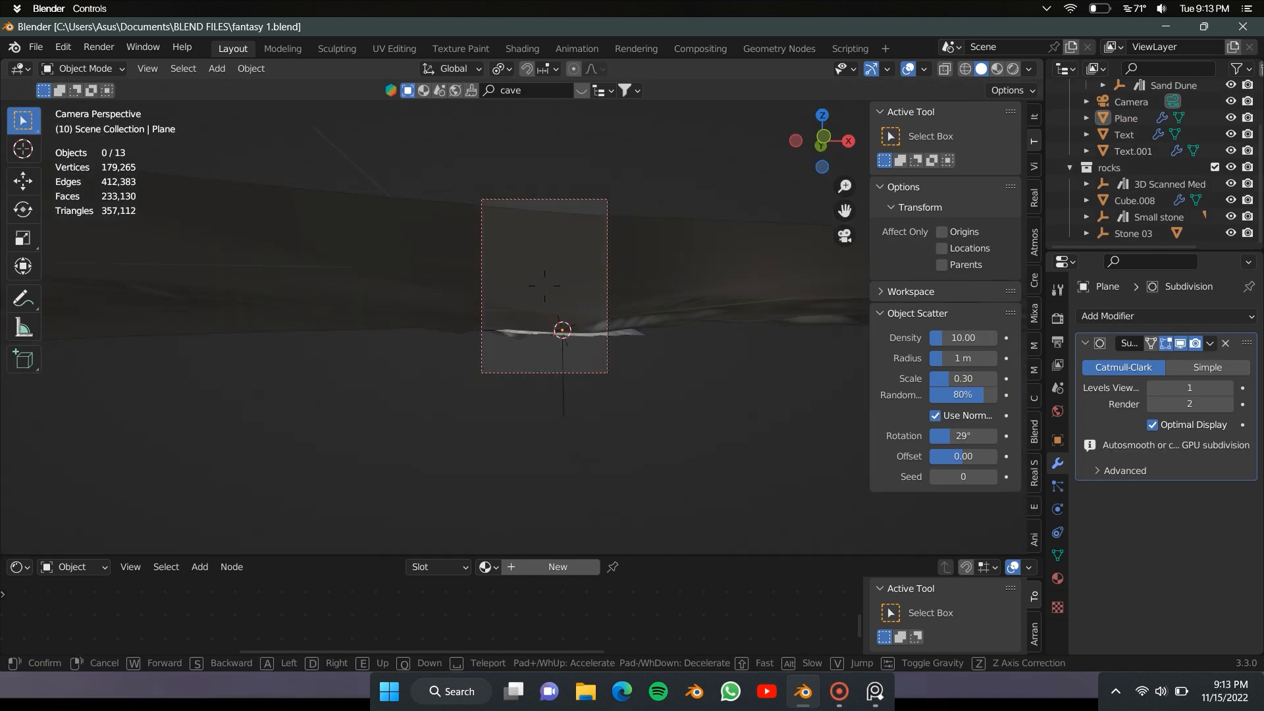
key(e)
key(s)
key(s)
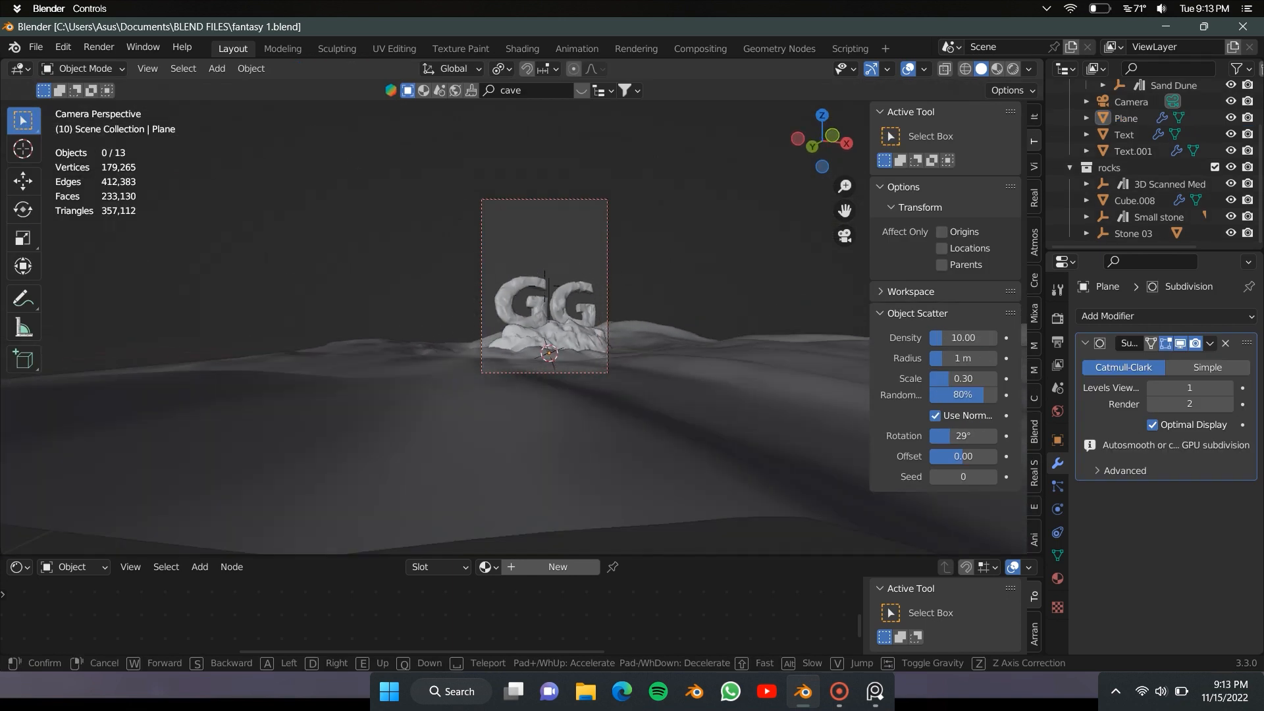
key(e)
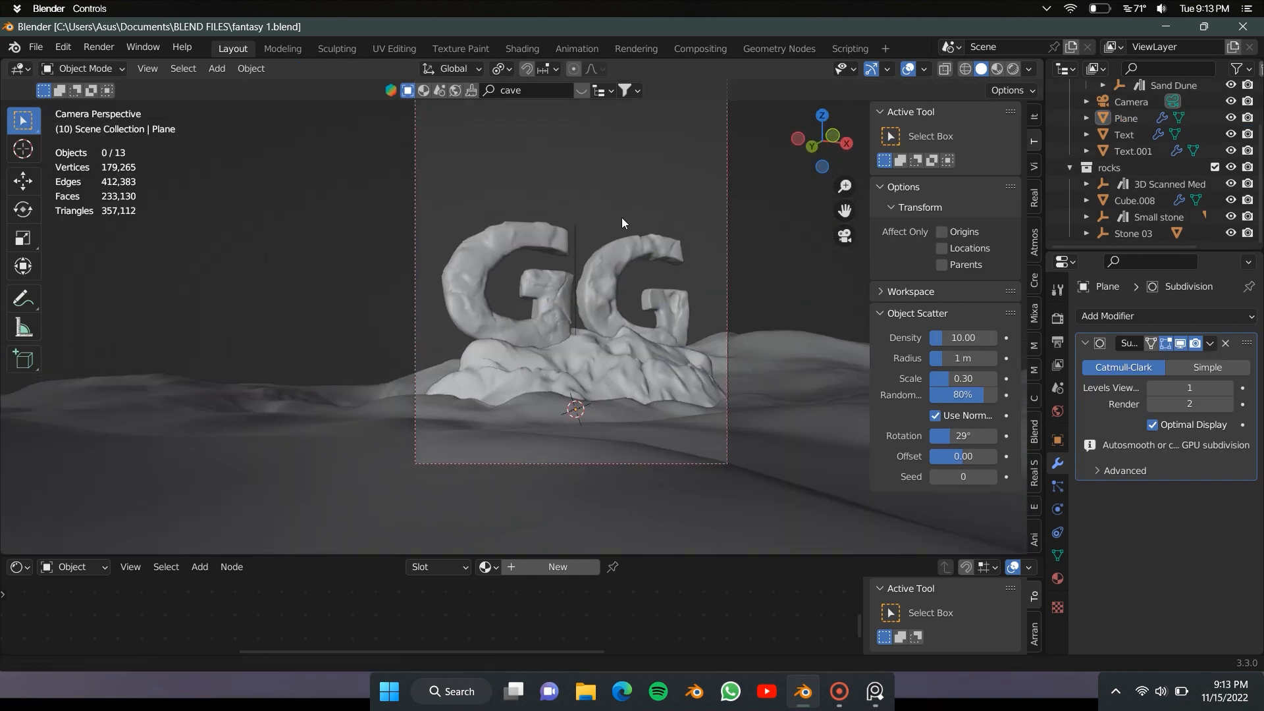
click(671, 210)
- Add a cylinder around the GG letters and scale it up by 3.273 and again by 1.954
middle_drag(670, 214, 752, 193)
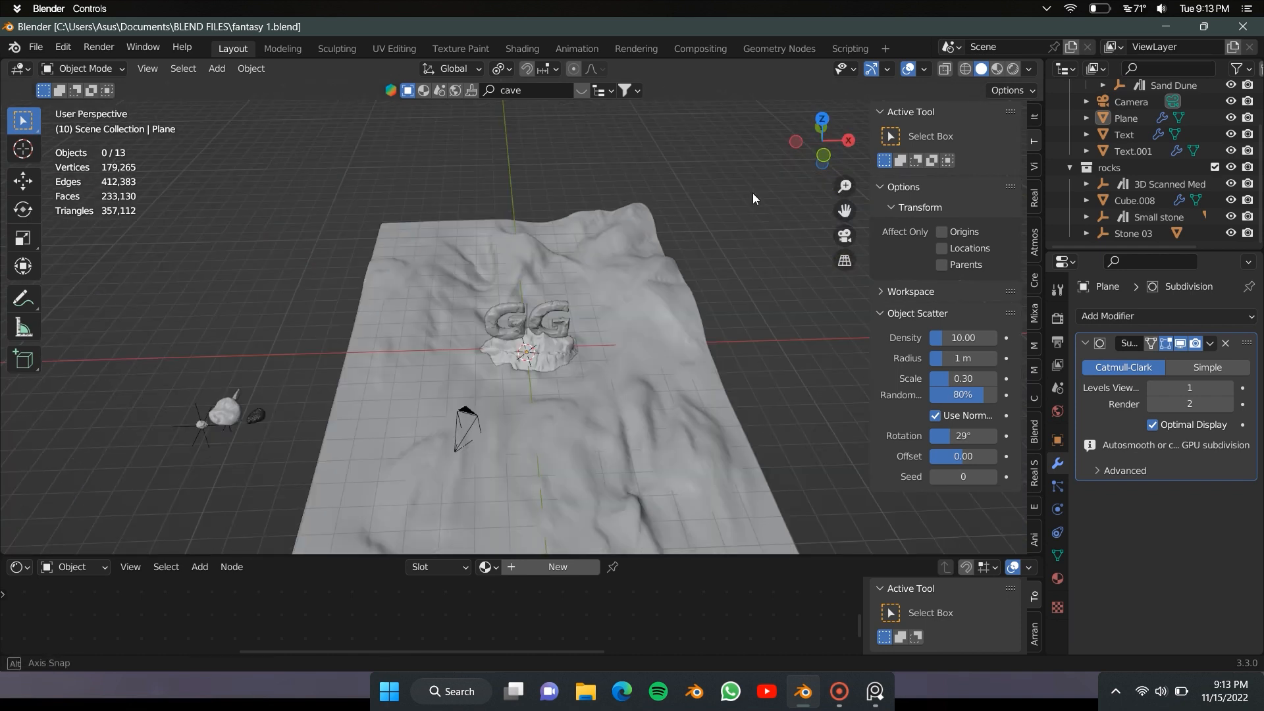
key(shift+a)
click(632, 288)
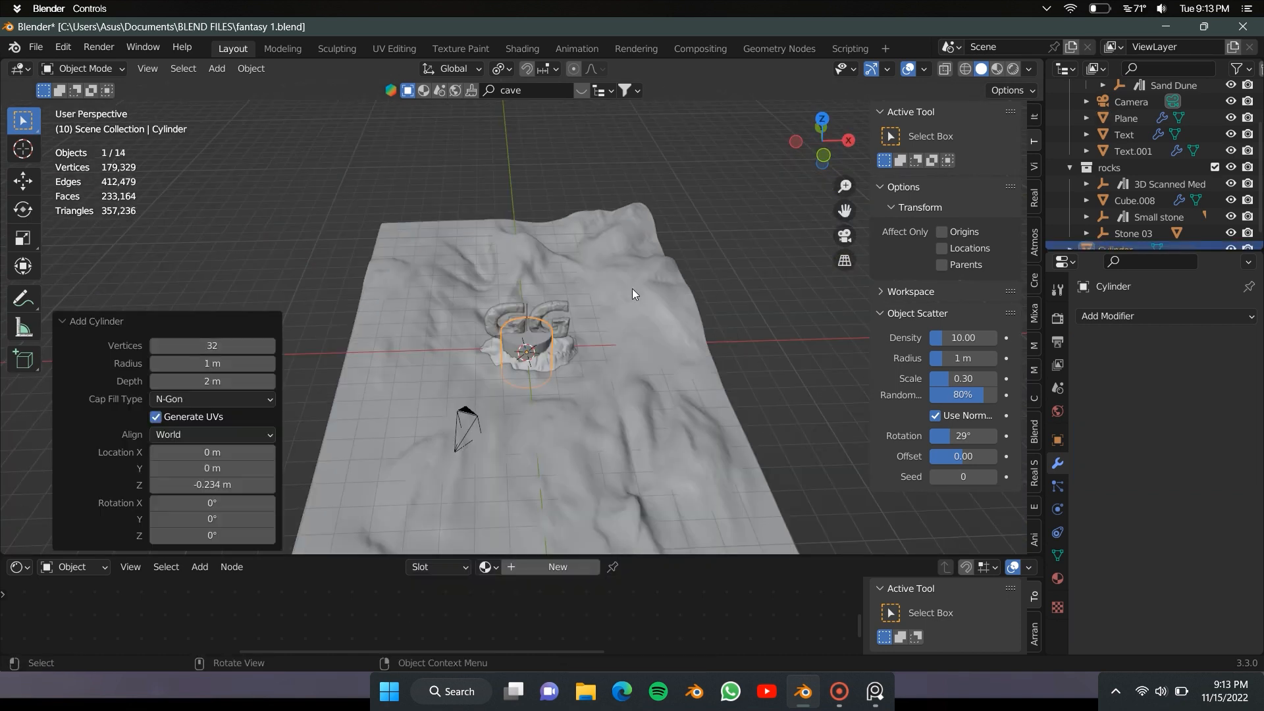
key(s)
click(913, 272)
key(s)
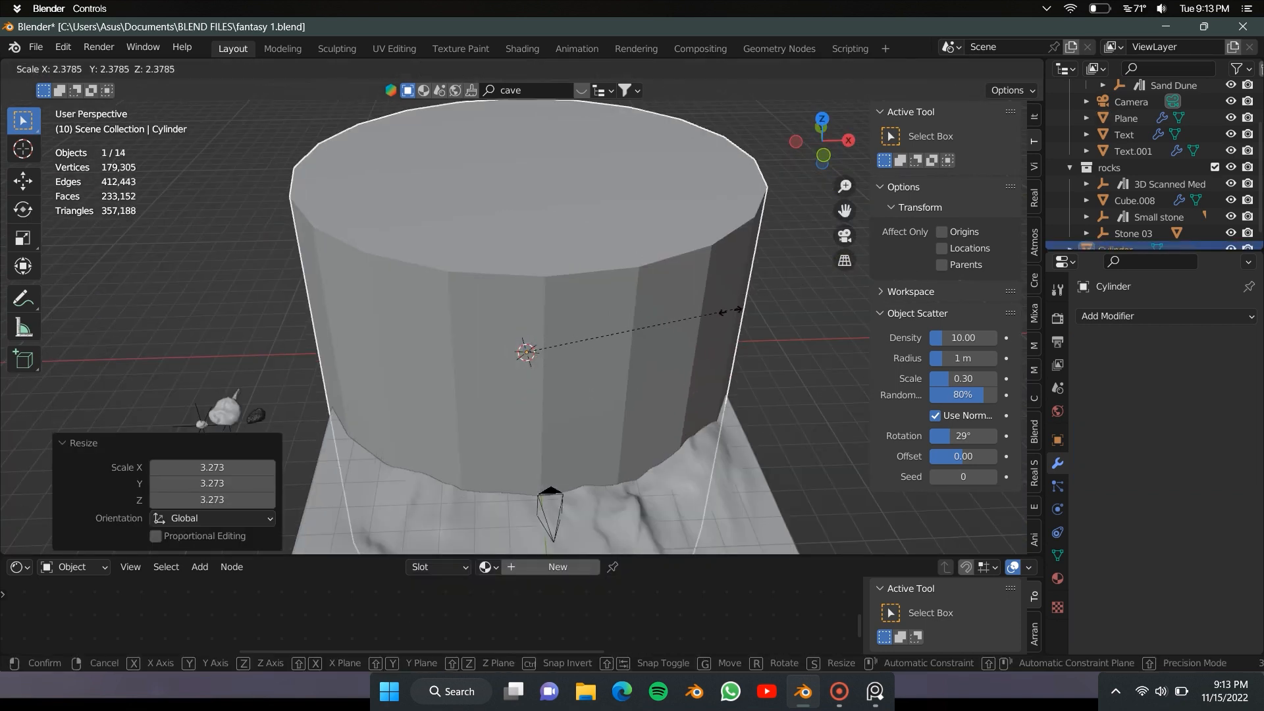
click(712, 318)
- Looking through the camera, enlarge the cylinder by a further 1.582 and scale it along Z
middle_drag(701, 332, 558, 294)
key(KP_0)
key(s)
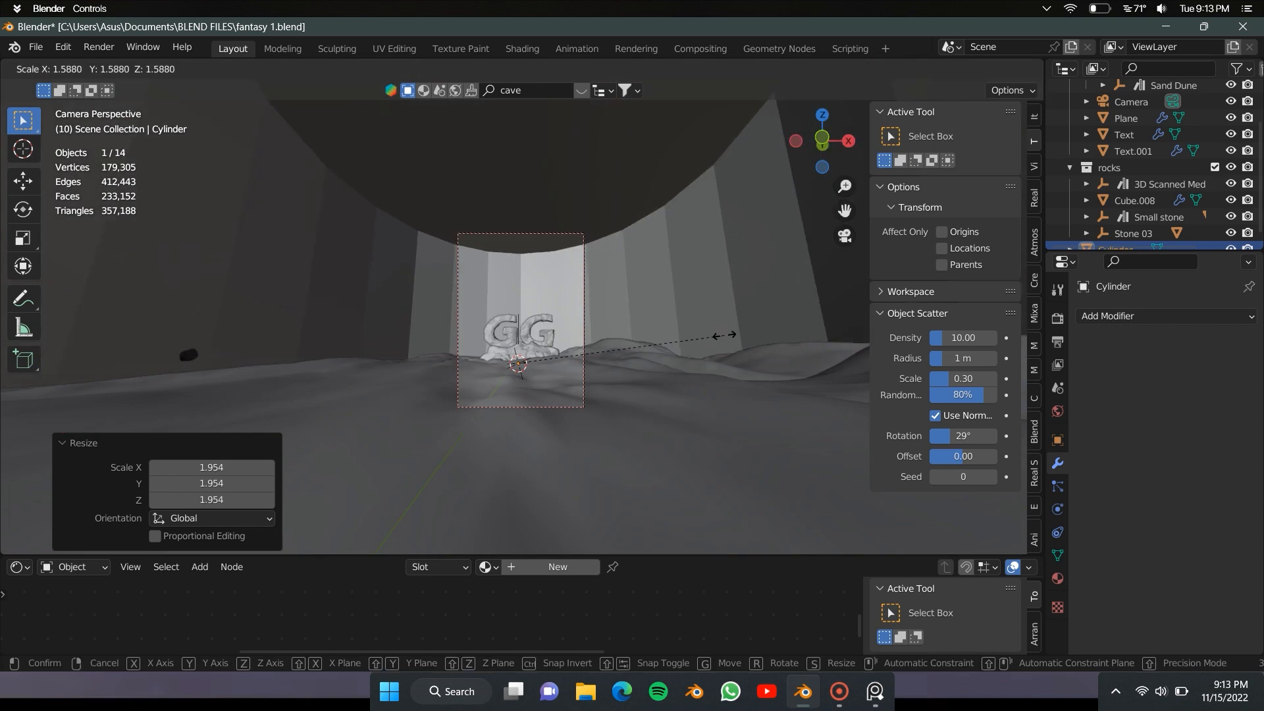
click(649, 339)
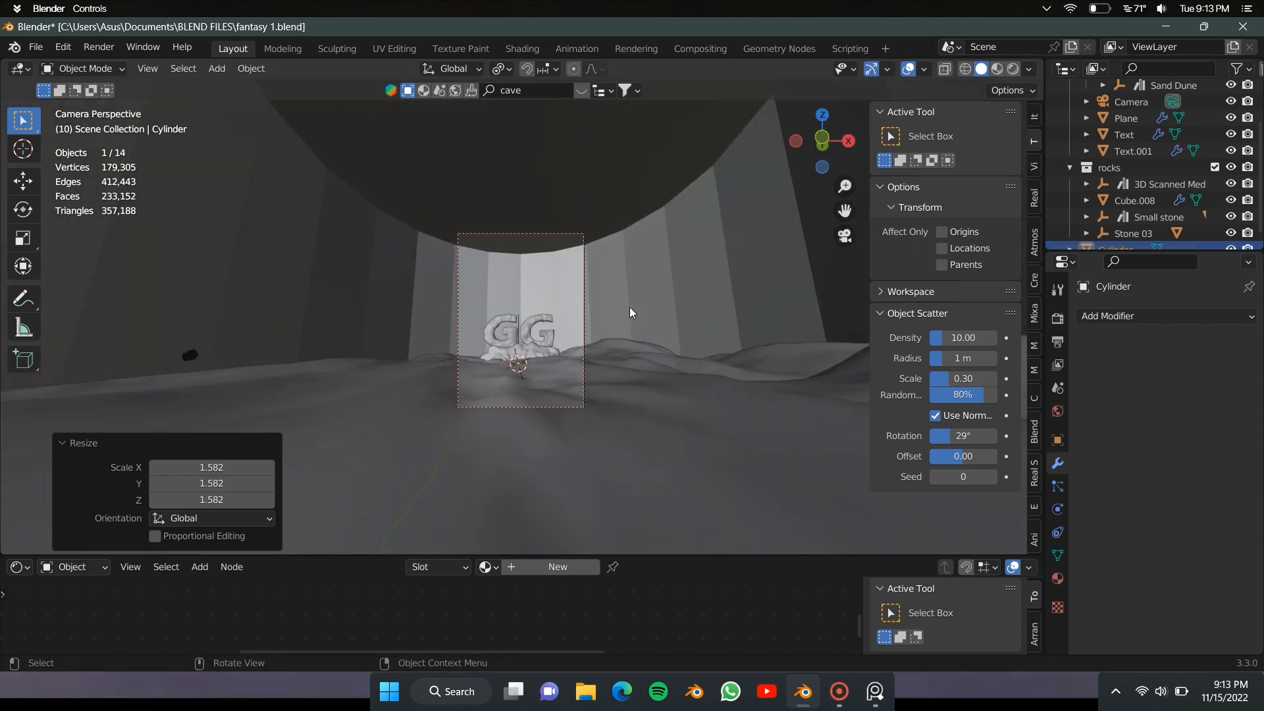
key(s)
key(z)
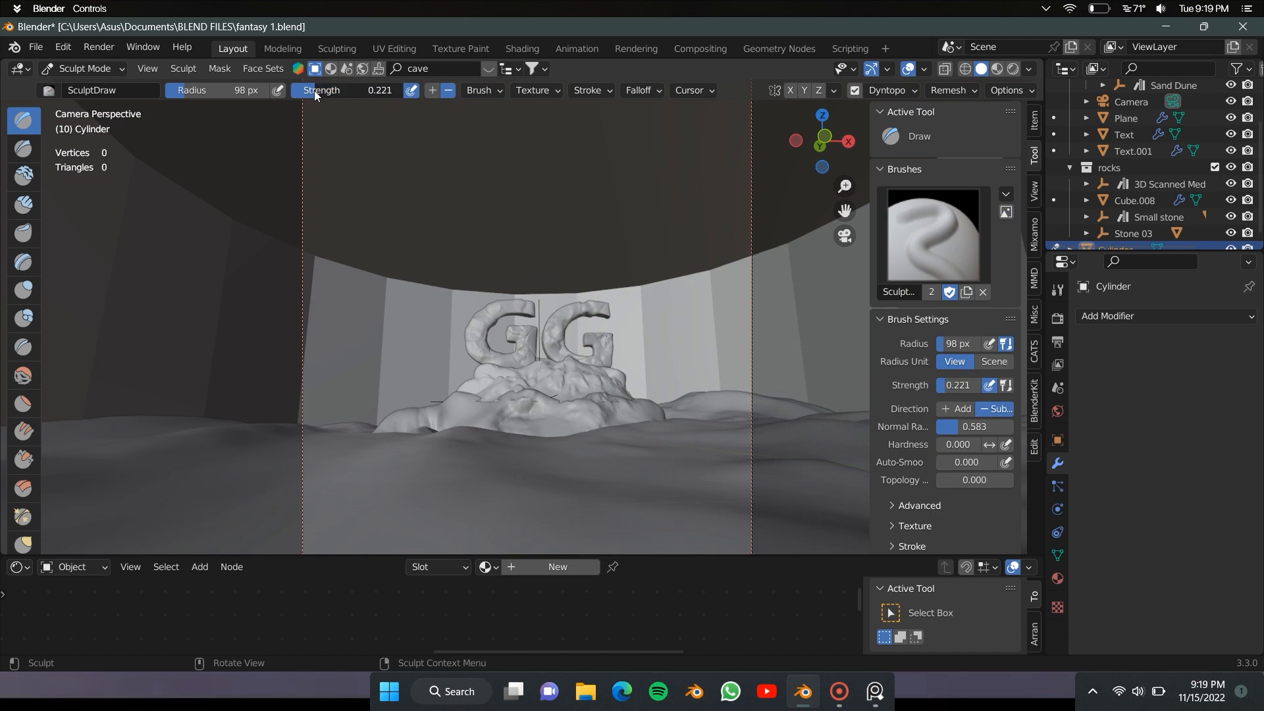
- Sculpt across the cylinder's rear wall in wireframe with the SculptDraw brush at 0.209 strength to build up mesh density
drag(317, 96, 316, 96)
click(965, 69)
mouse_move(803, 211)
mouse_down()
mouse_move(330, 283)
mouse_move(361, 373)
mouse_up()
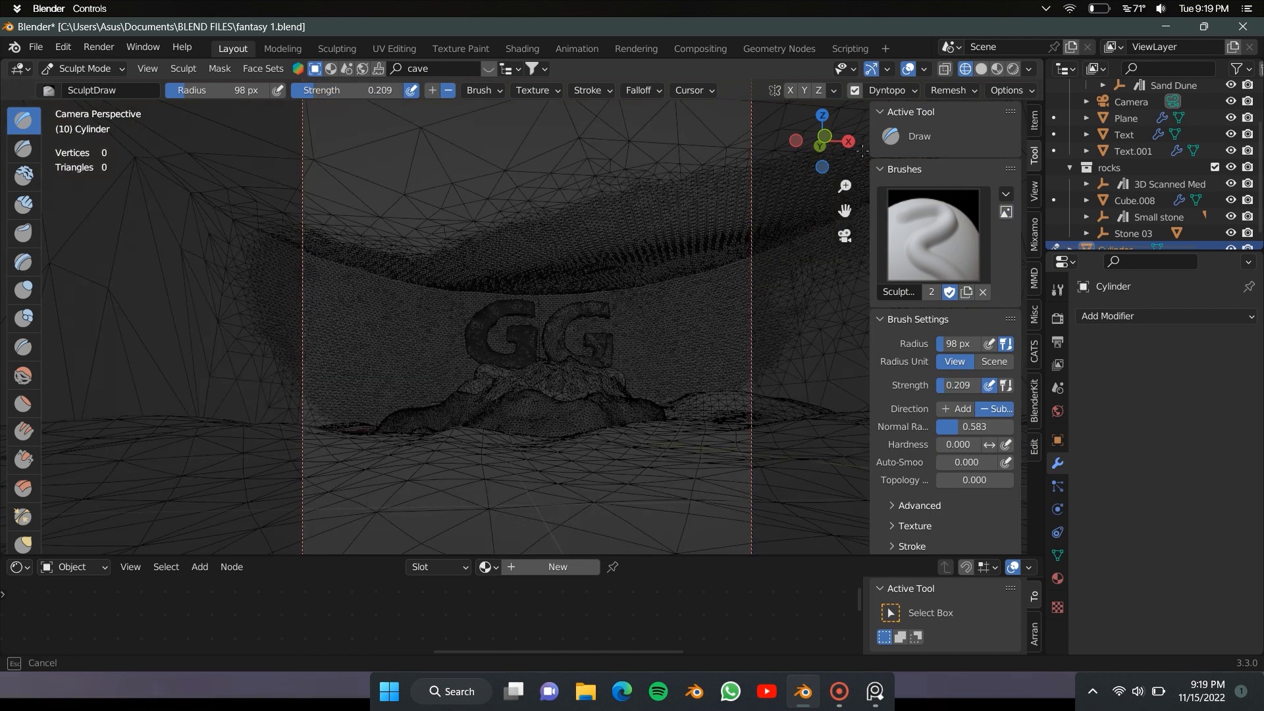
key(shift+z)
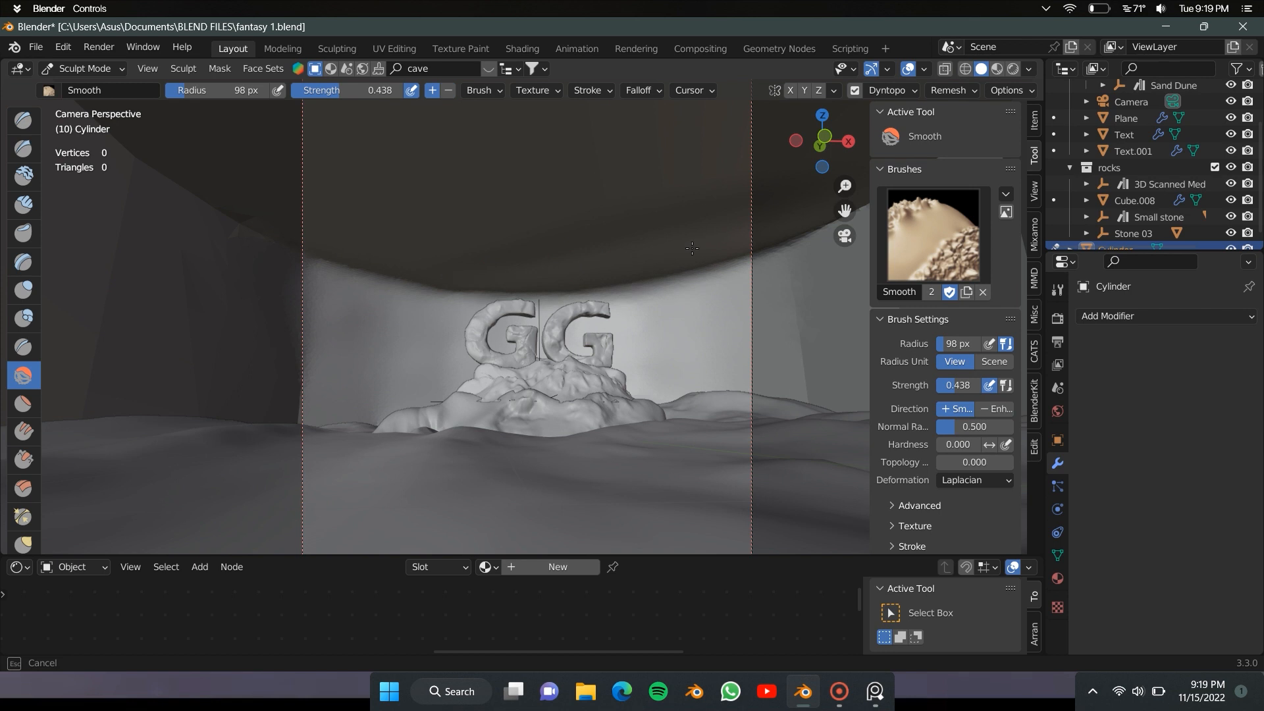
- Check the smoothed cylinder's mesh in wireframe and shape the wall beside the first G with the SculptDraw brush
key(shift+z)
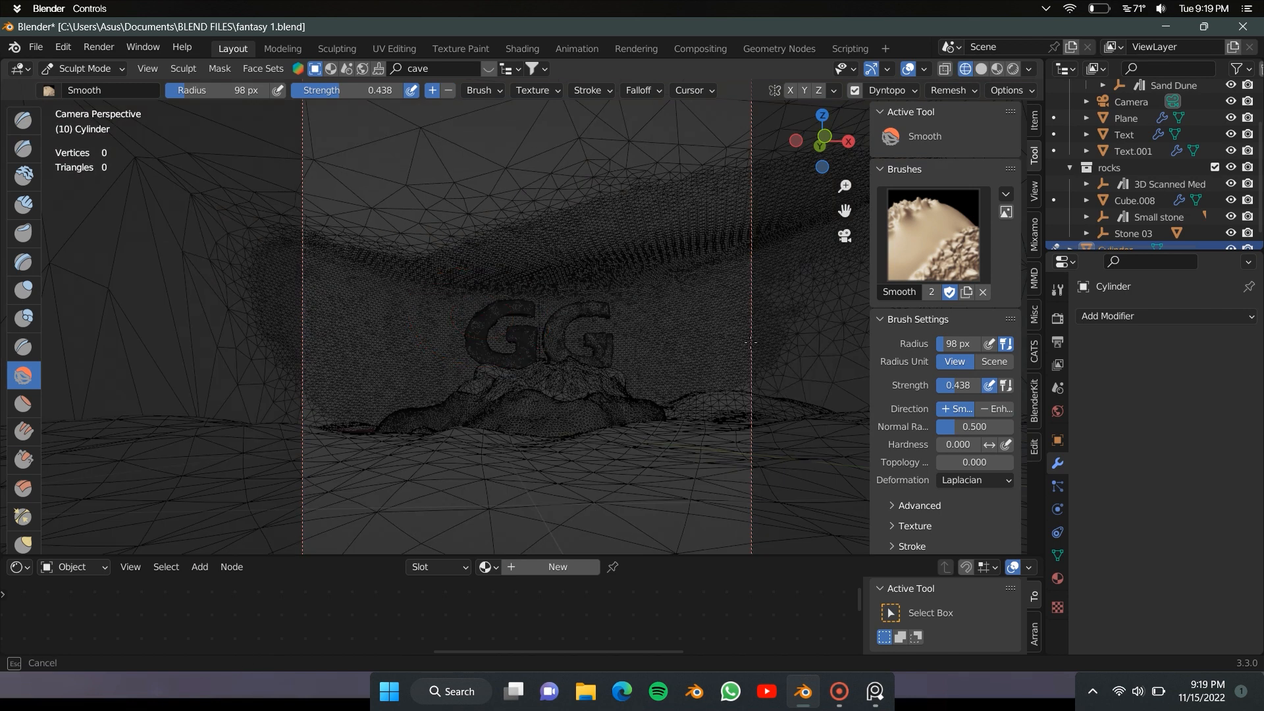
click(981, 69)
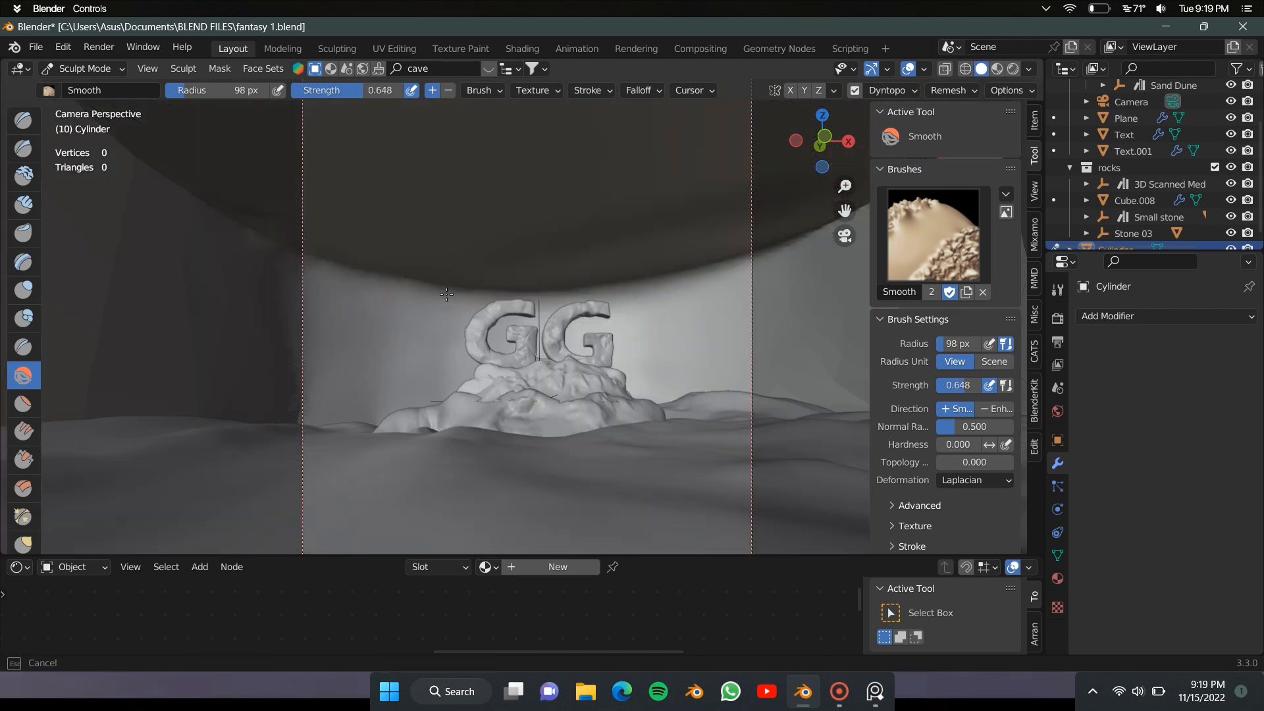
click(33, 123)
drag(430, 310, 457, 282)
- Try sculpting rock detail into the wall beside the first G with the RB_15 brush at 0.738 strength
click(934, 235)
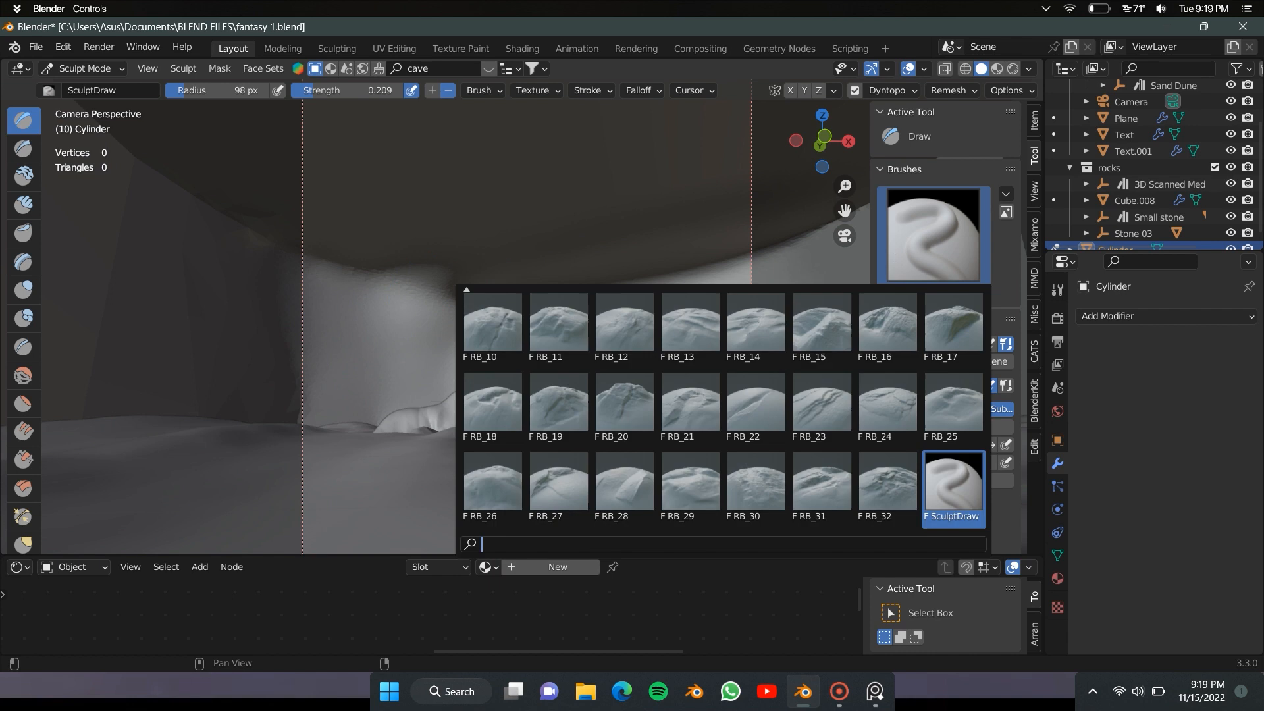
click(821, 325)
mouse_move(290, 355)
mouse_down()
mouse_move(348, 322)
mouse_move(523, 172)
mouse_up()
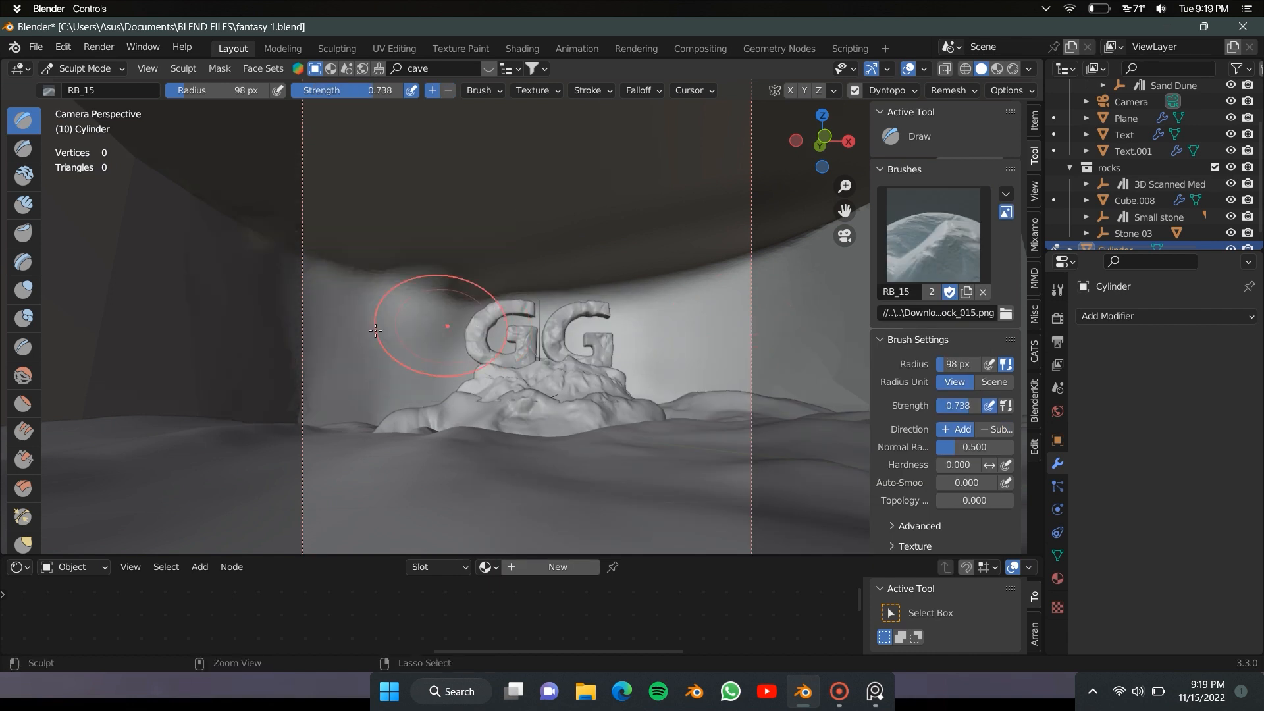
drag(482, 241, 485, 353)
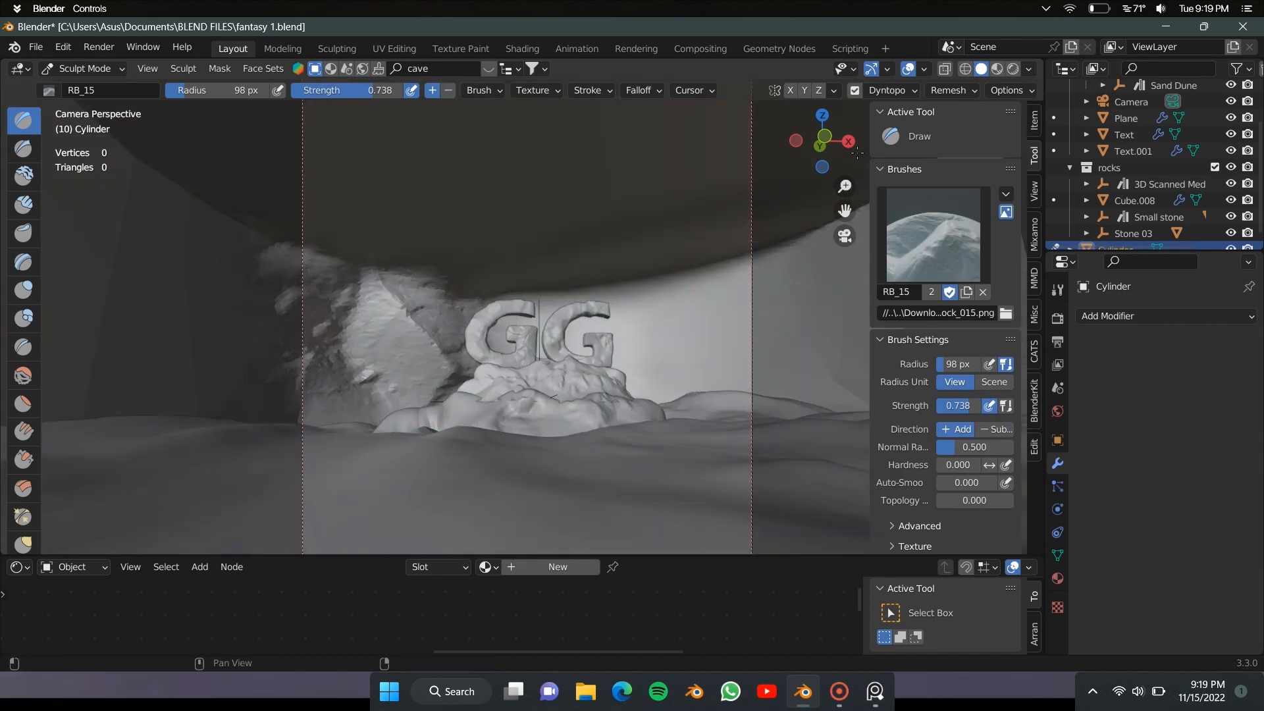
- Undo the RB_15 strokes on the cave wall
middle_drag(520, 152, 739, 172)
scroll(598, 292, down, 5)
key(KP_0)
scroll(606, 283, up, 4)
key(ctrl+z)
key(ctrl+z)
key(ctrl+z)
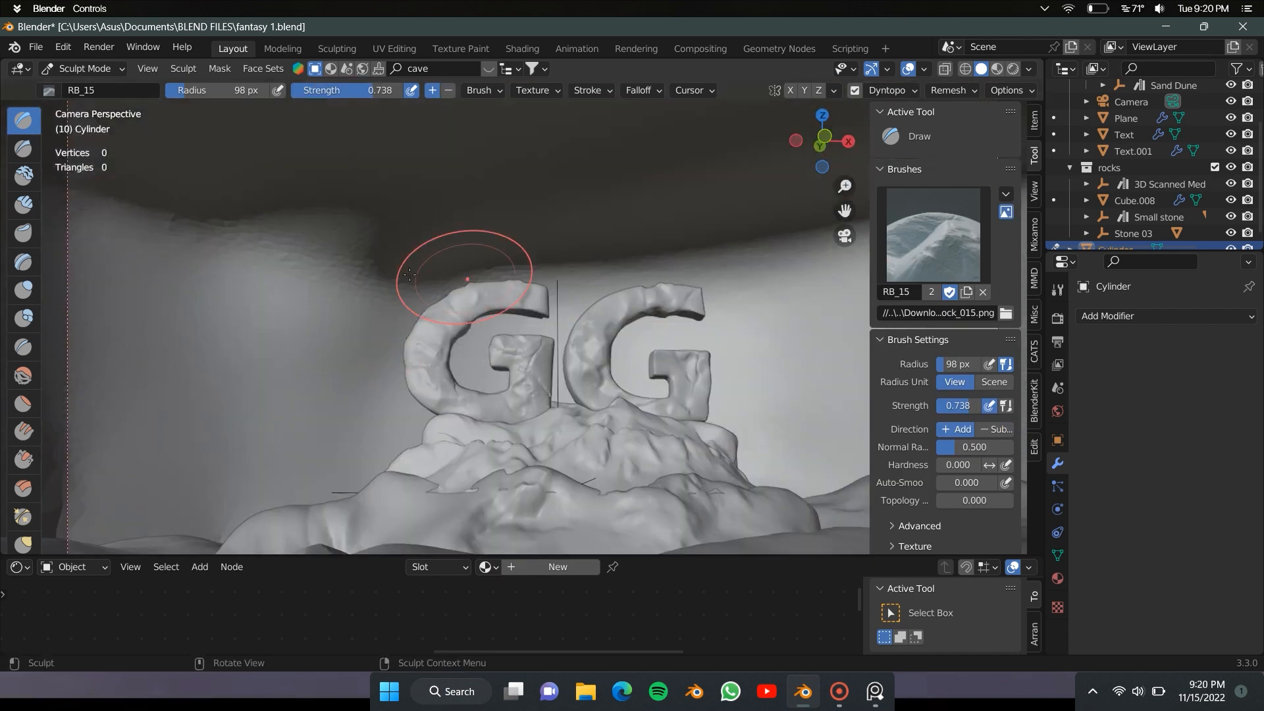
- Sculpt rock detail into the cave wall beside the first G with the 98 px RB_13 brush at 0.723 strength
click(934, 235)
click(753, 409)
mouse_move(228, 316)
mouse_down()
mouse_move(375, 428)
mouse_move(316, 369)
mouse_up()
scroll(573, 165, down, 5)
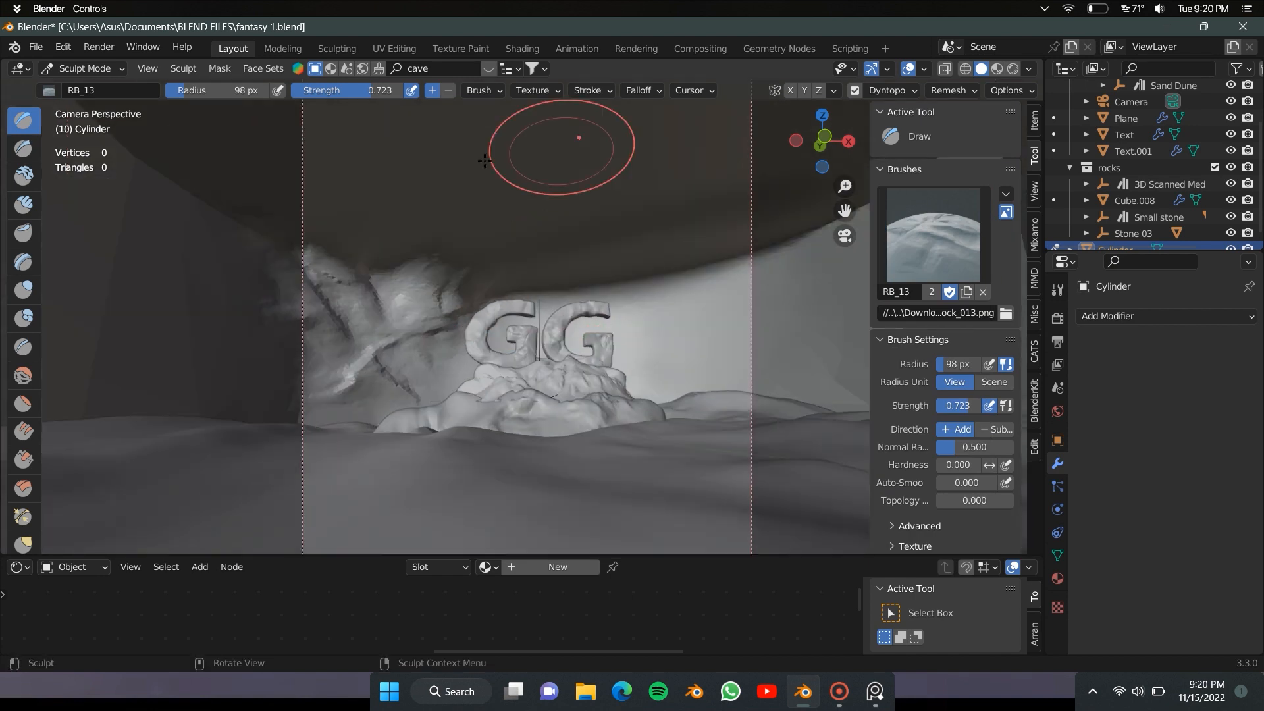
- Leave sculpting and edit the cylinder's mesh, viewing its roof from above
key(ctrl+Tab)
scroll(571, 213, up, 1)
scroll(572, 214, down, 1)
key(Tab)
key(g)
scroll(569, 215, down, 1)
right_click(568, 213)
key(KP_7)
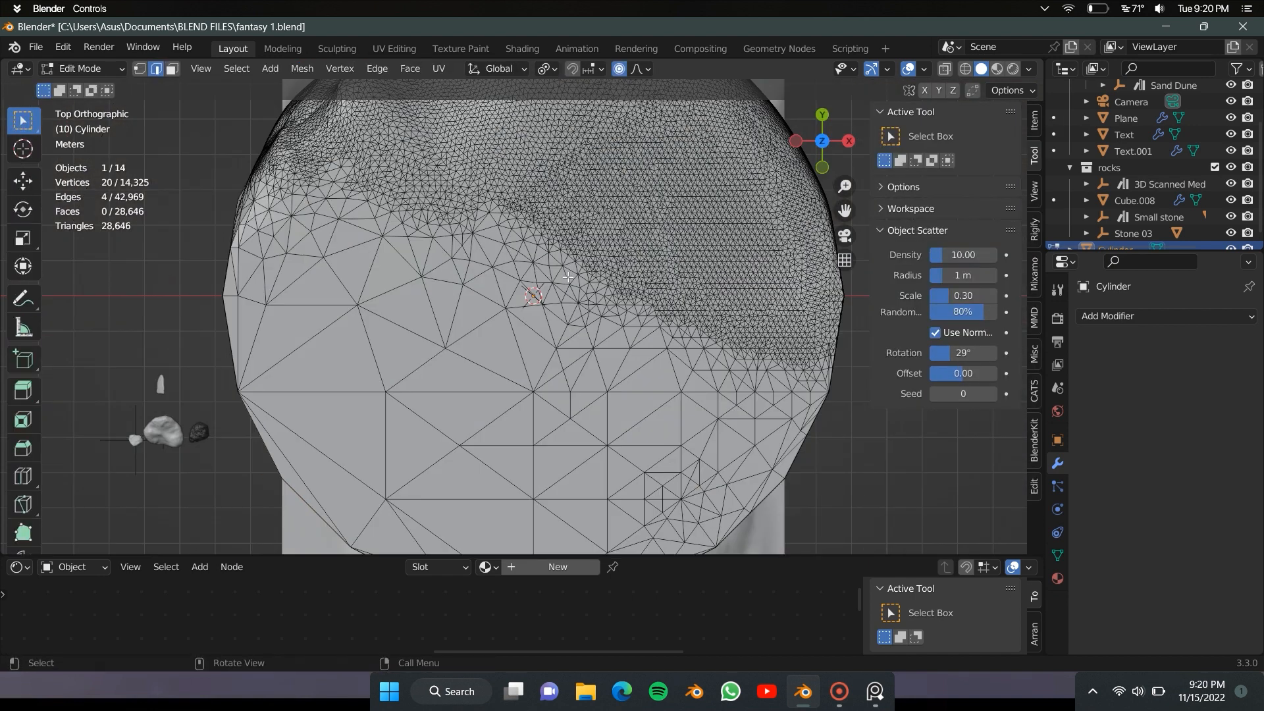
- Select a jagged patch of the cylinder's roof above the GG letters and separate it into its own object
scroll(567, 277, down, 2)
key(alt+z)
key(c)
scroll(569, 275, up, 6)
click(580, 240)
right_click(579, 242)
middle_drag(579, 279, 576, 244)
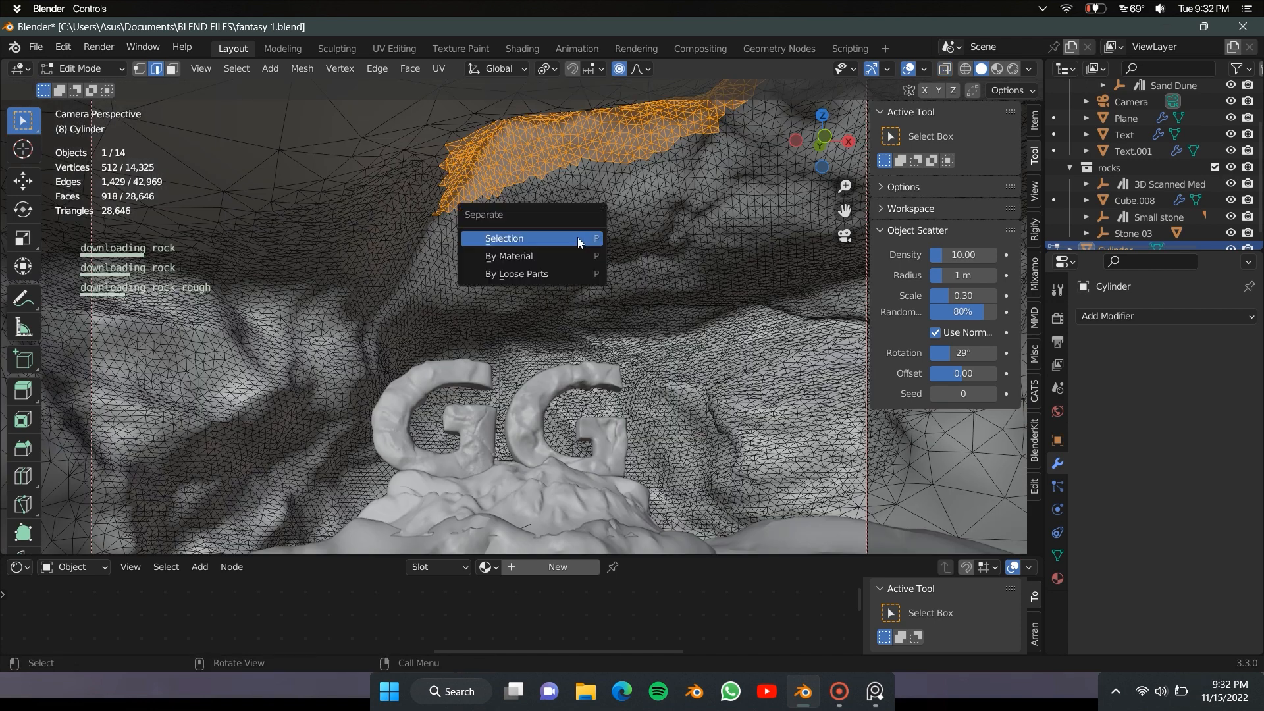
click(578, 237)
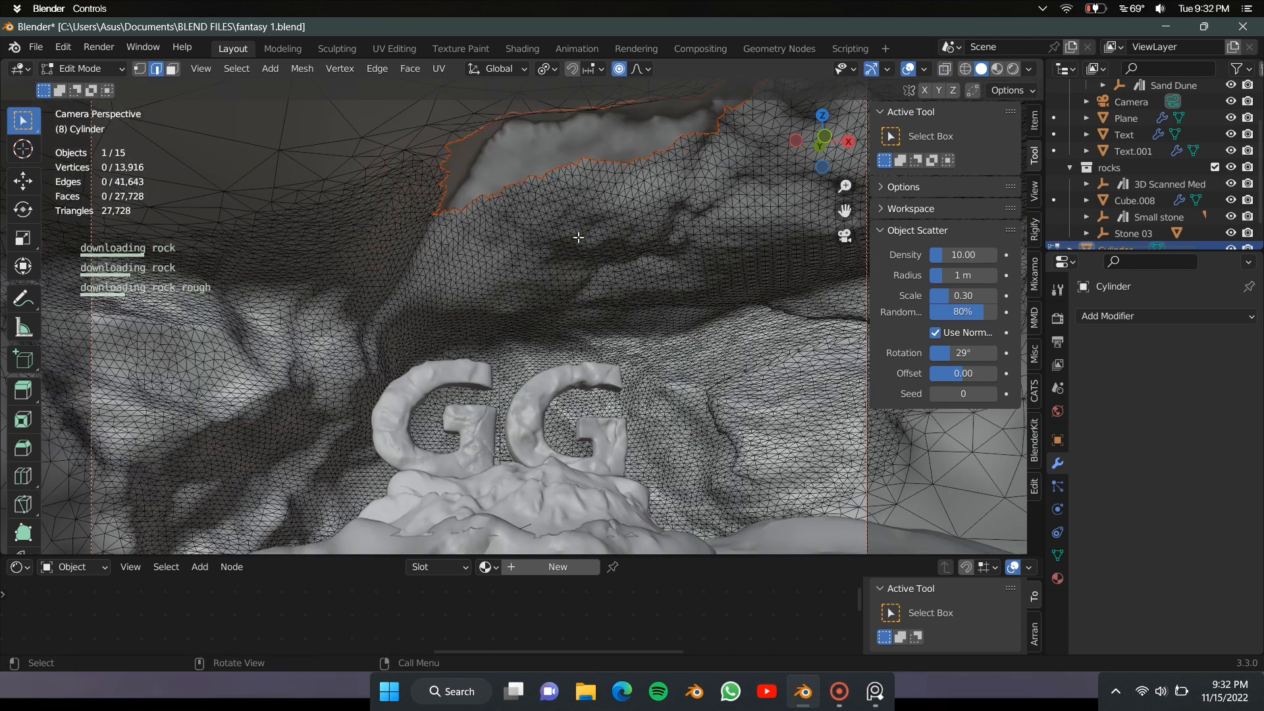
- Return to Object Mode and select the separated roof patch
key(ctrl+Tab)
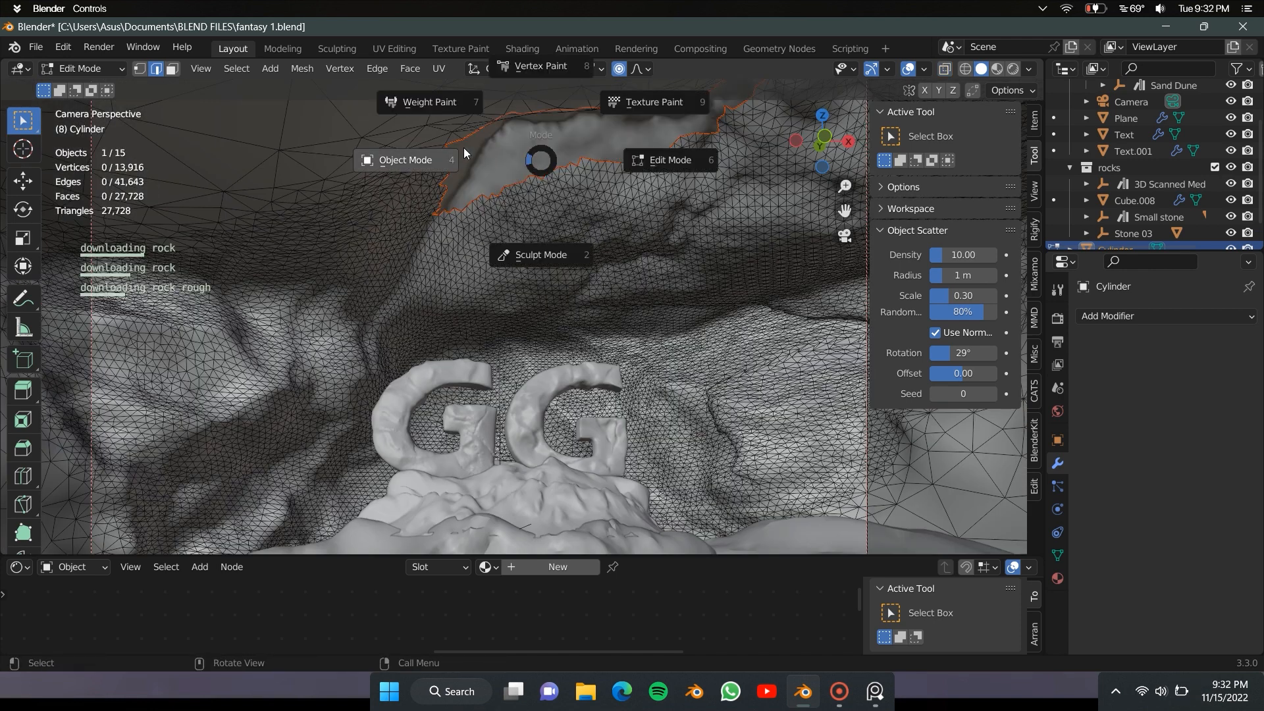
click(463, 153)
click(527, 157)
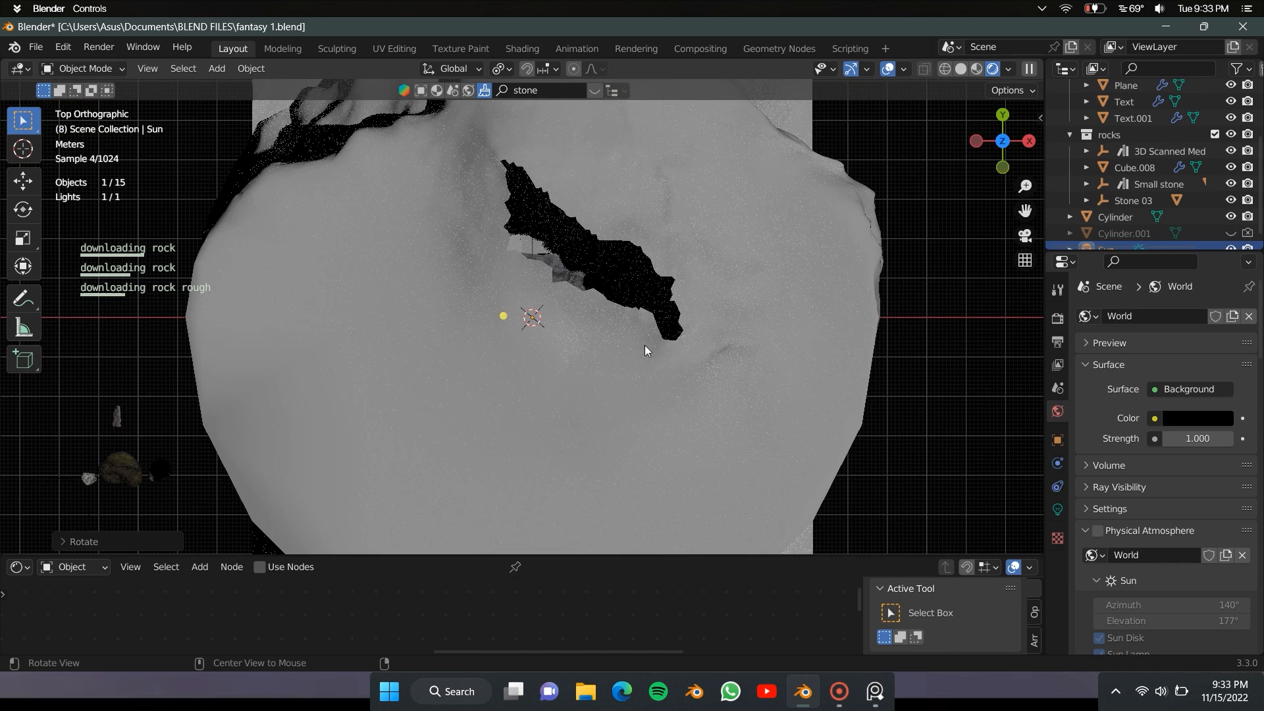
middle_drag(646, 350, 435, 309)
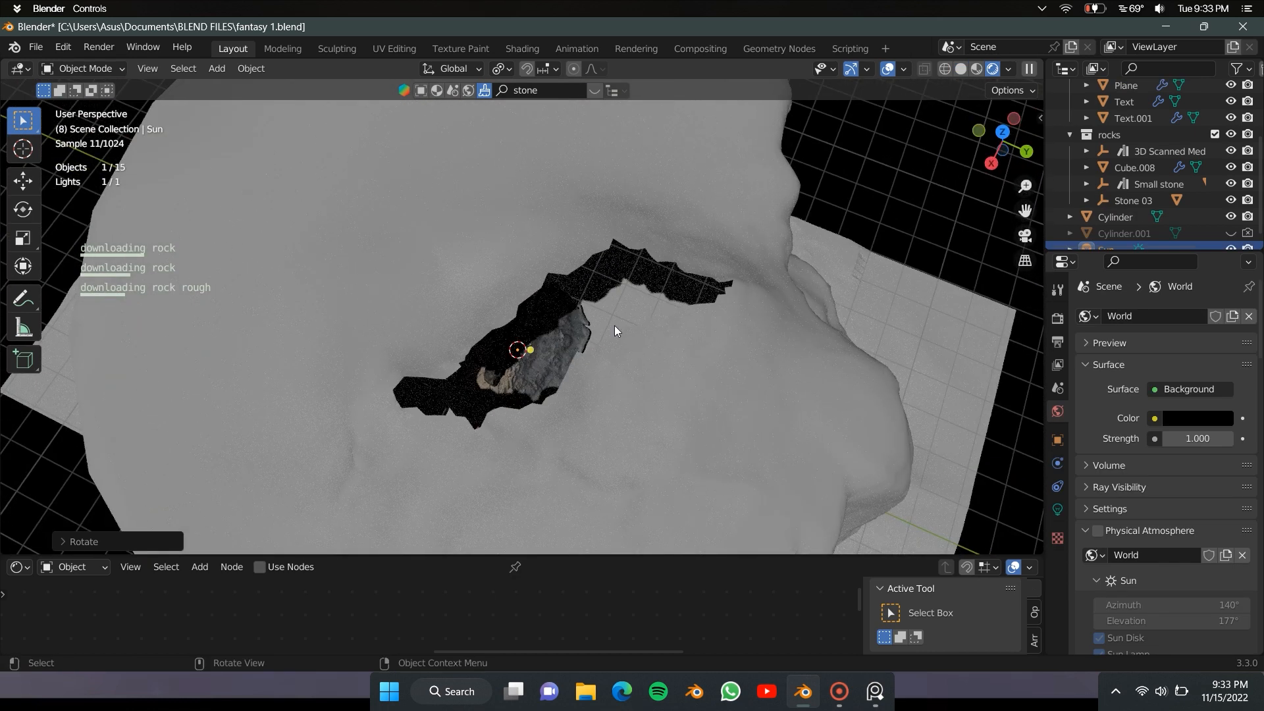
key(KP_7)
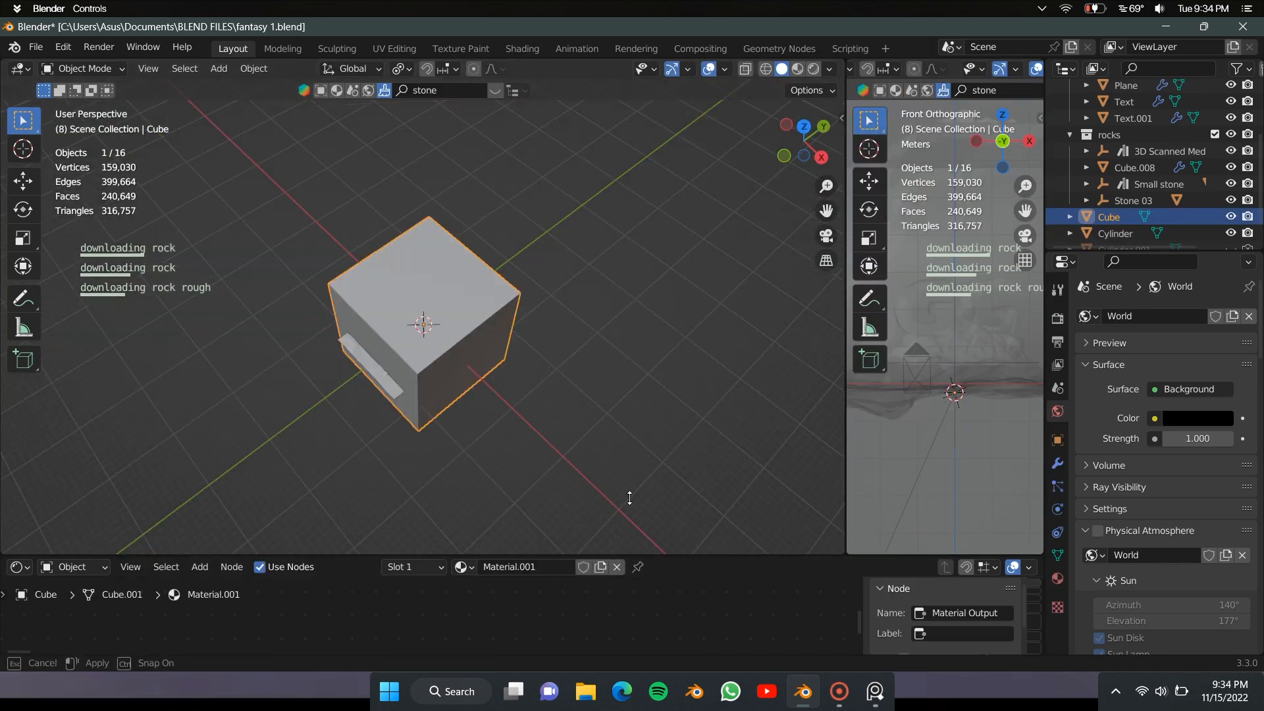
- Replace the cube material's Principled BSDF with a Volume Scatter node of density 0.150 feeding the Volume output
drag(629, 497, 612, 86)
key(Home)
middle_drag(408, 222, 567, 322)
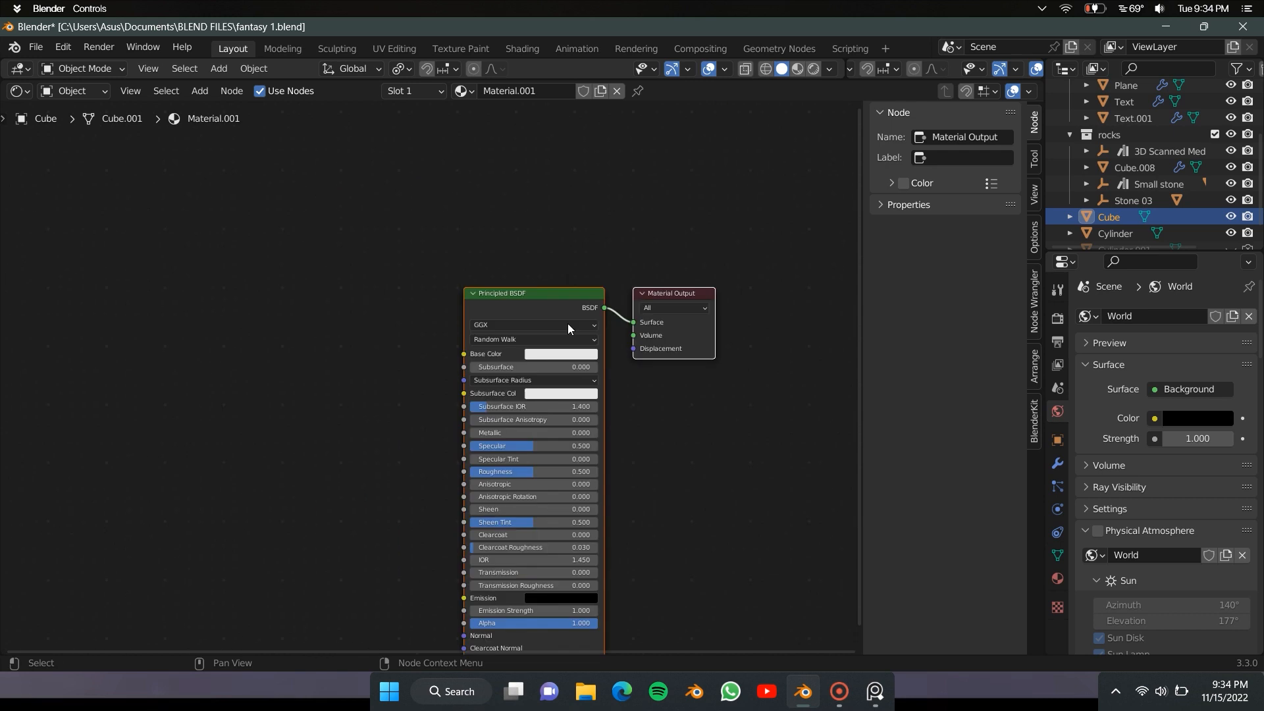
click(520, 294)
key(x)
key(shift+a)
click(430, 245)
click(454, 291)
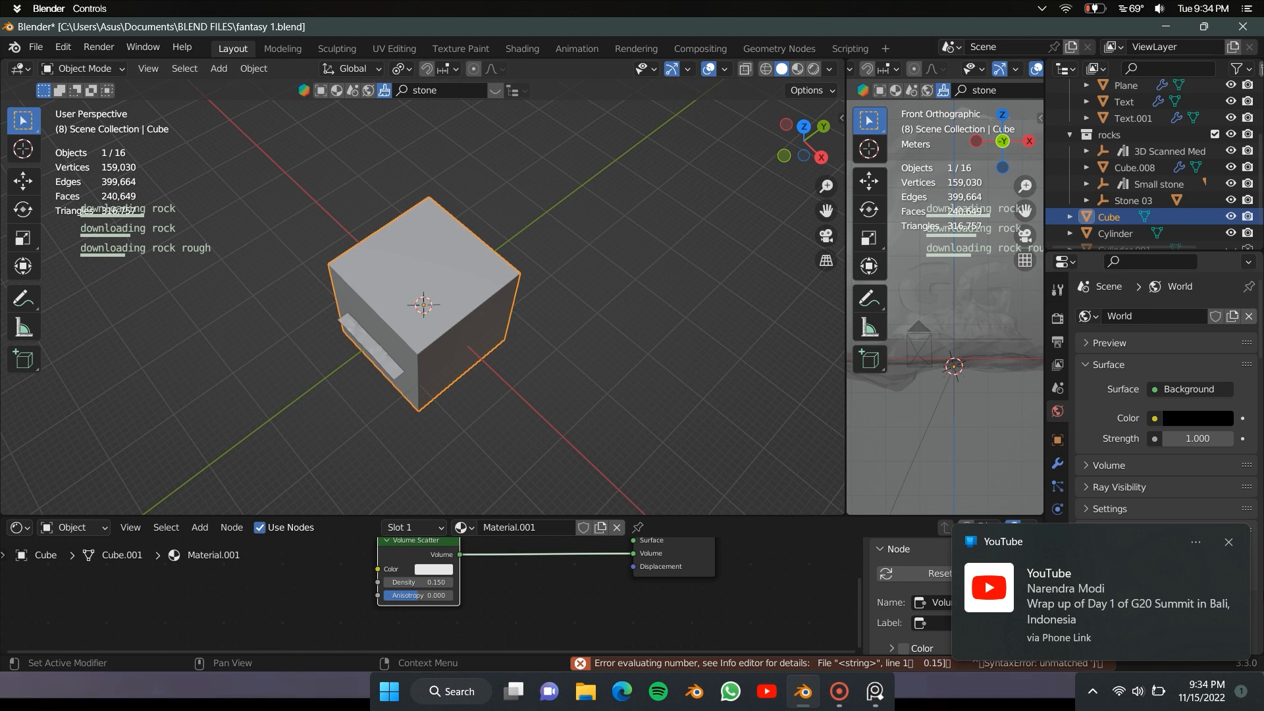
- Preview the volumetric light through the camera in rendered shading
key(KP_0)
key(z)
click(397, 160)
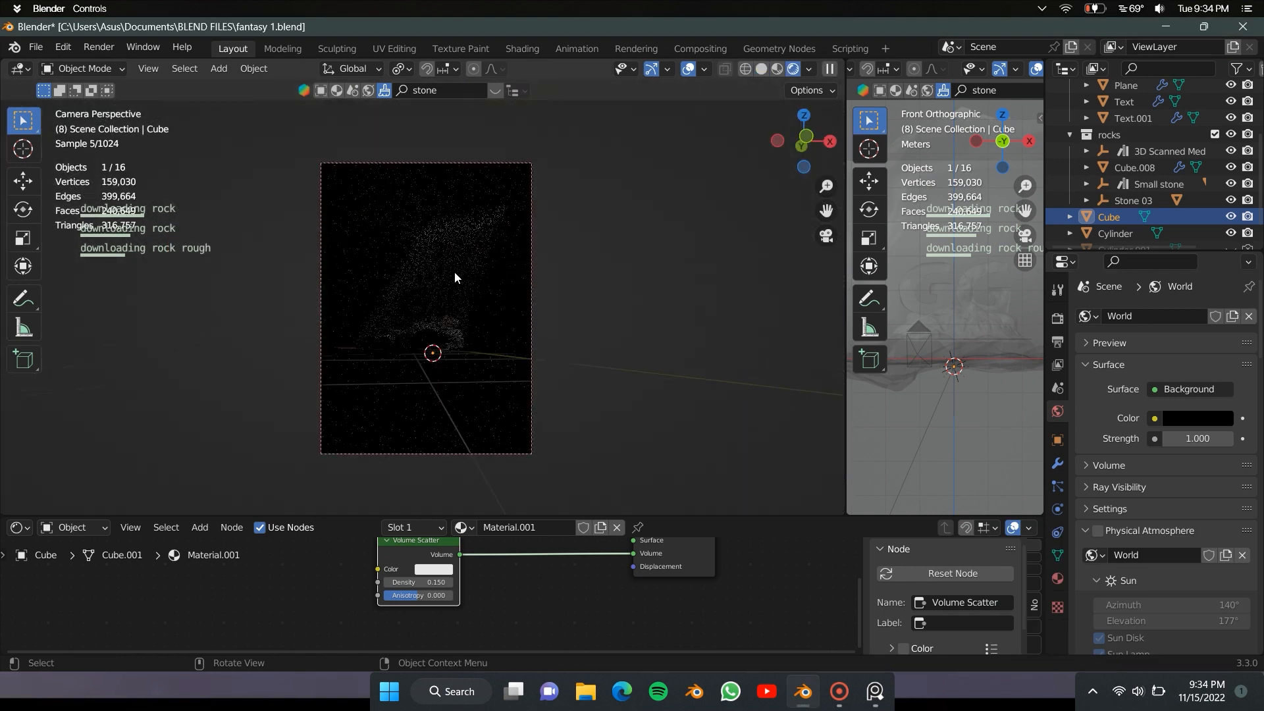
- Set the sun light's strength to 5 and rotate it in the front view to re-aim the light shaft at the letters
click(402, 468)
click(1057, 508)
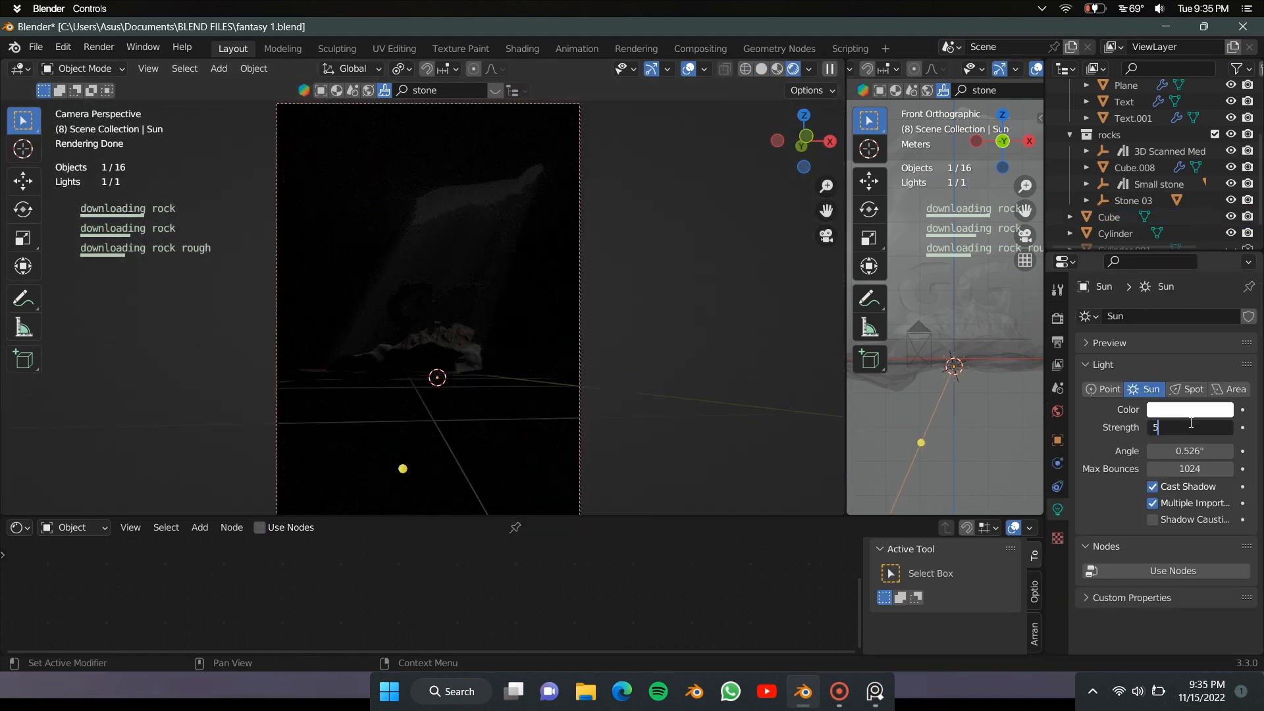
key(Return)
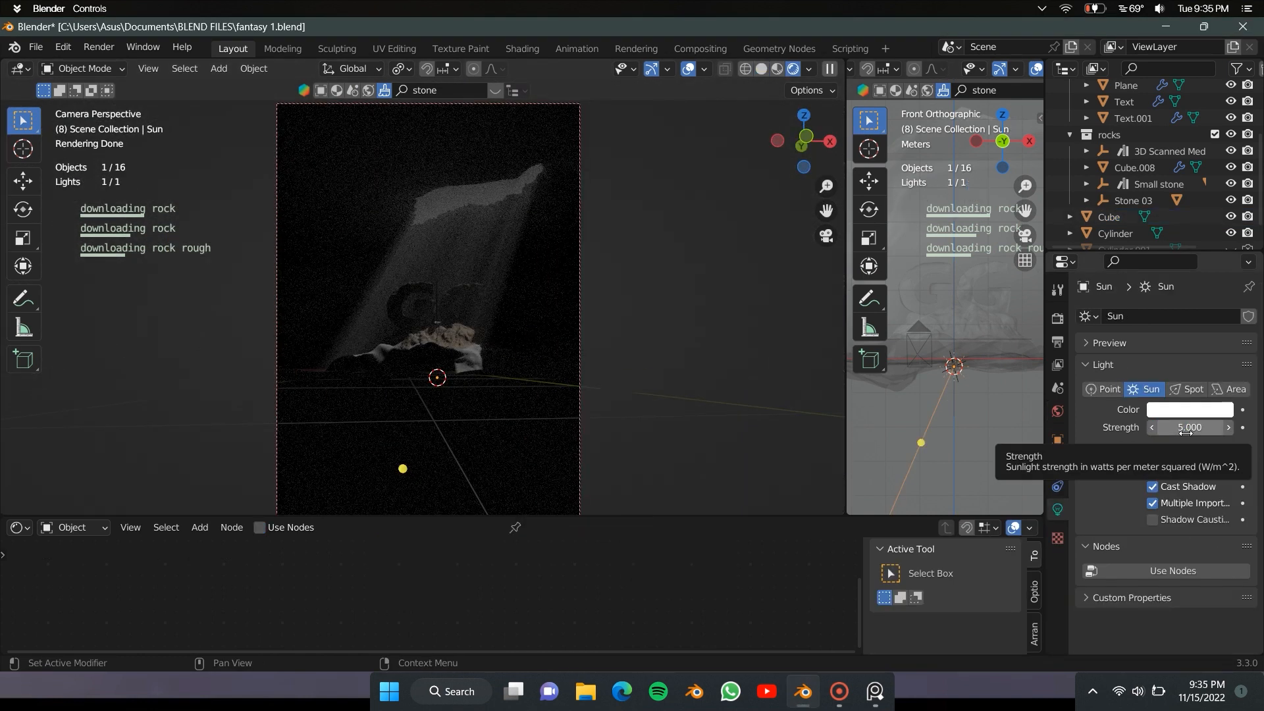
click(996, 459)
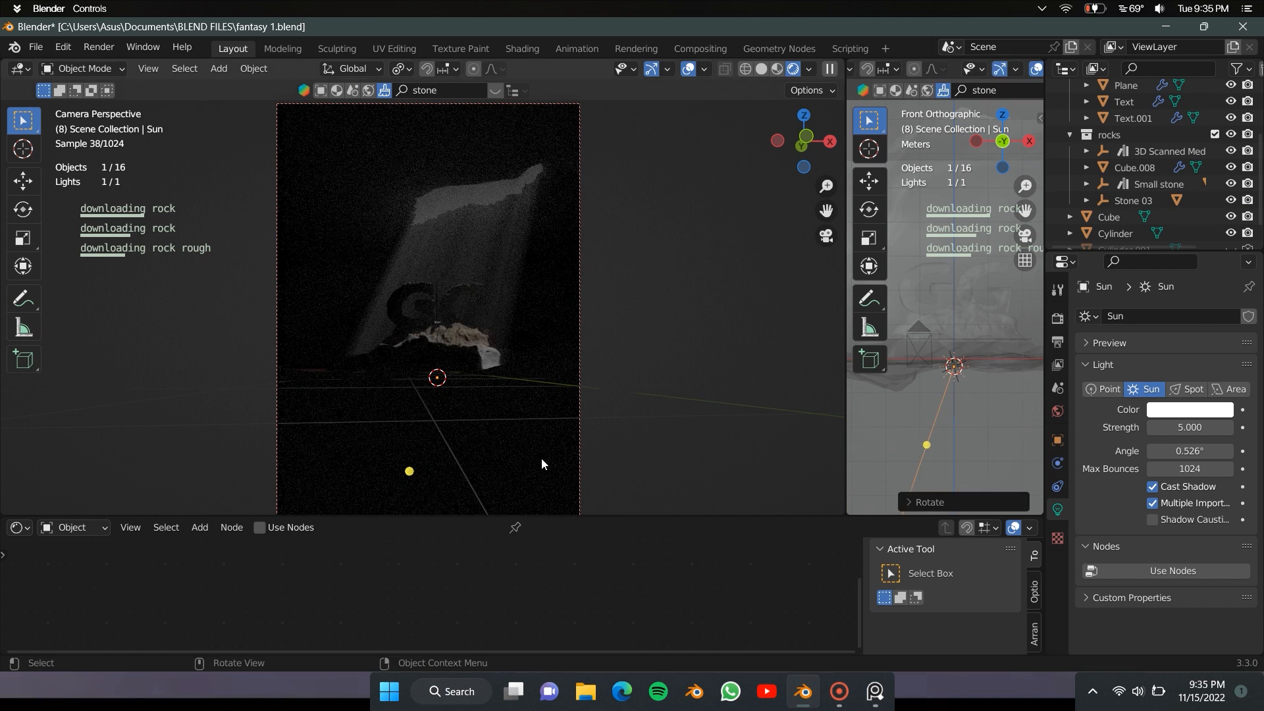
key(Return)
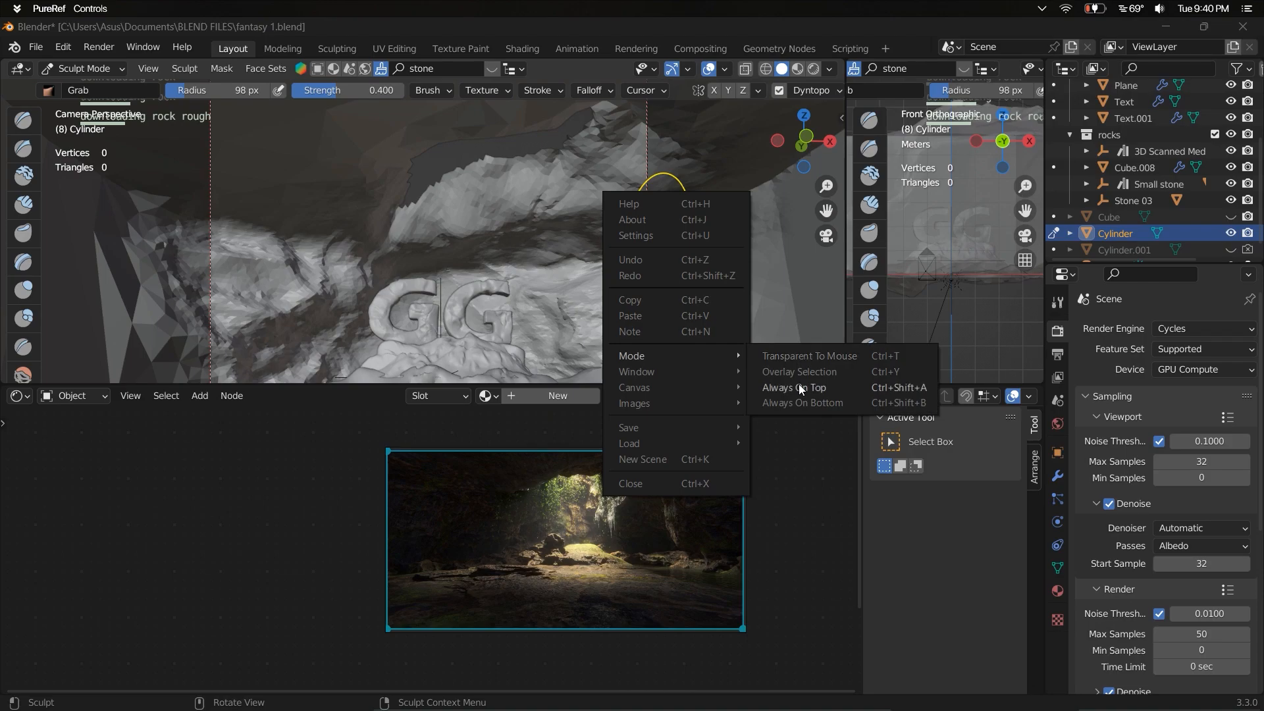
- Keep the cave reference image always on top and place it over the 3D viewport
click(799, 385)
right_drag(898, 168, 863, 170)
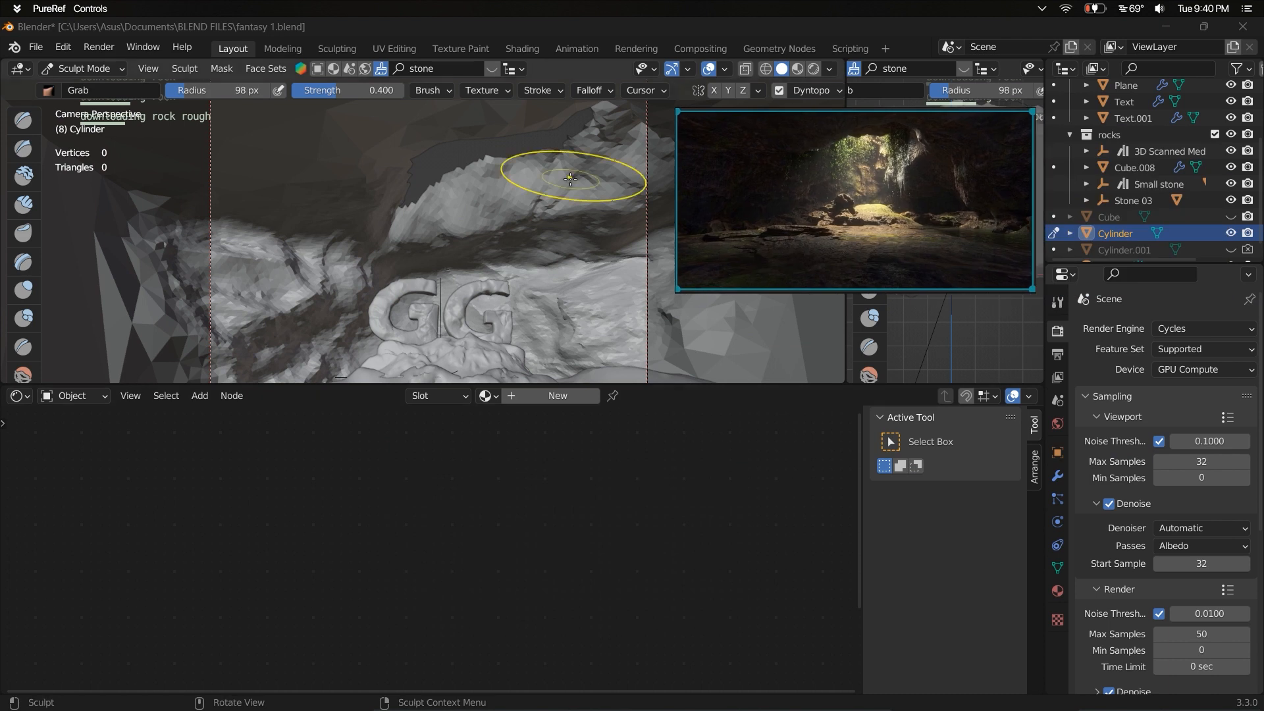
- Sculpt the rock around the cave's roof opening with the Grab and RB_06 brushes
scroll(560, 170, up, 3)
drag(548, 159, 534, 169)
scroll(508, 223, down, 4)
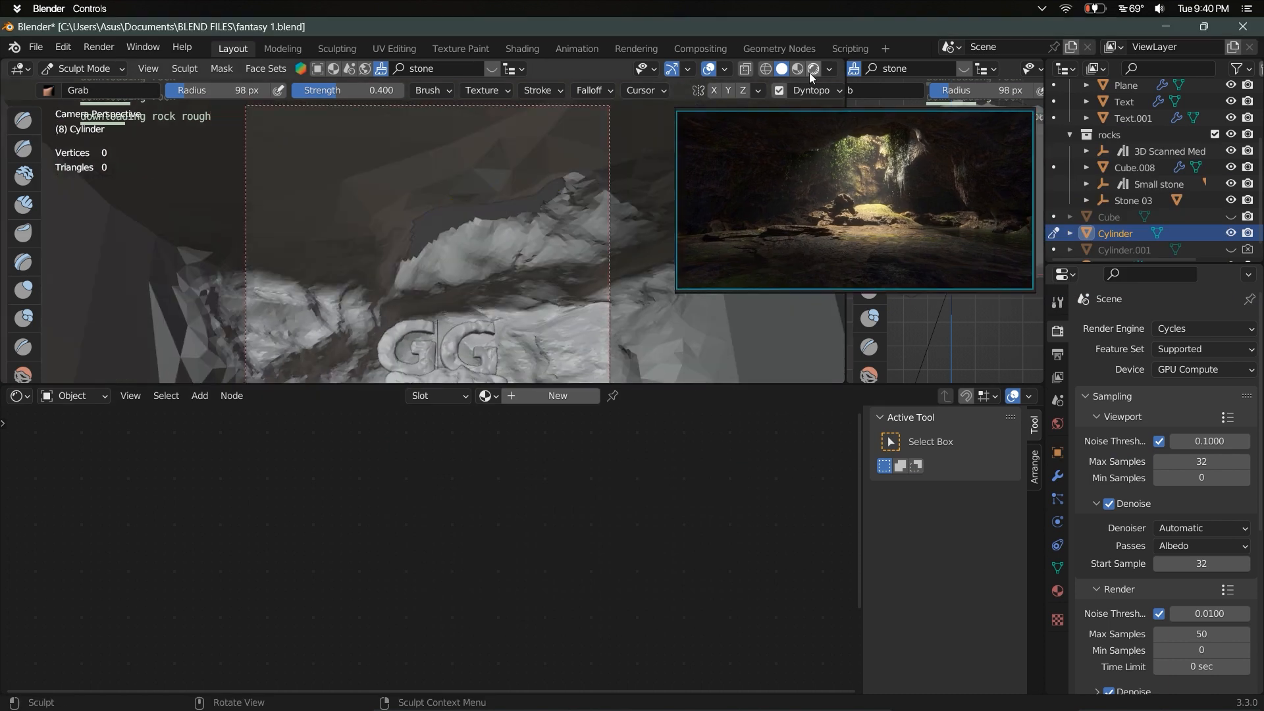
scroll(475, 196, up, 3)
drag(366, 91, 354, 91)
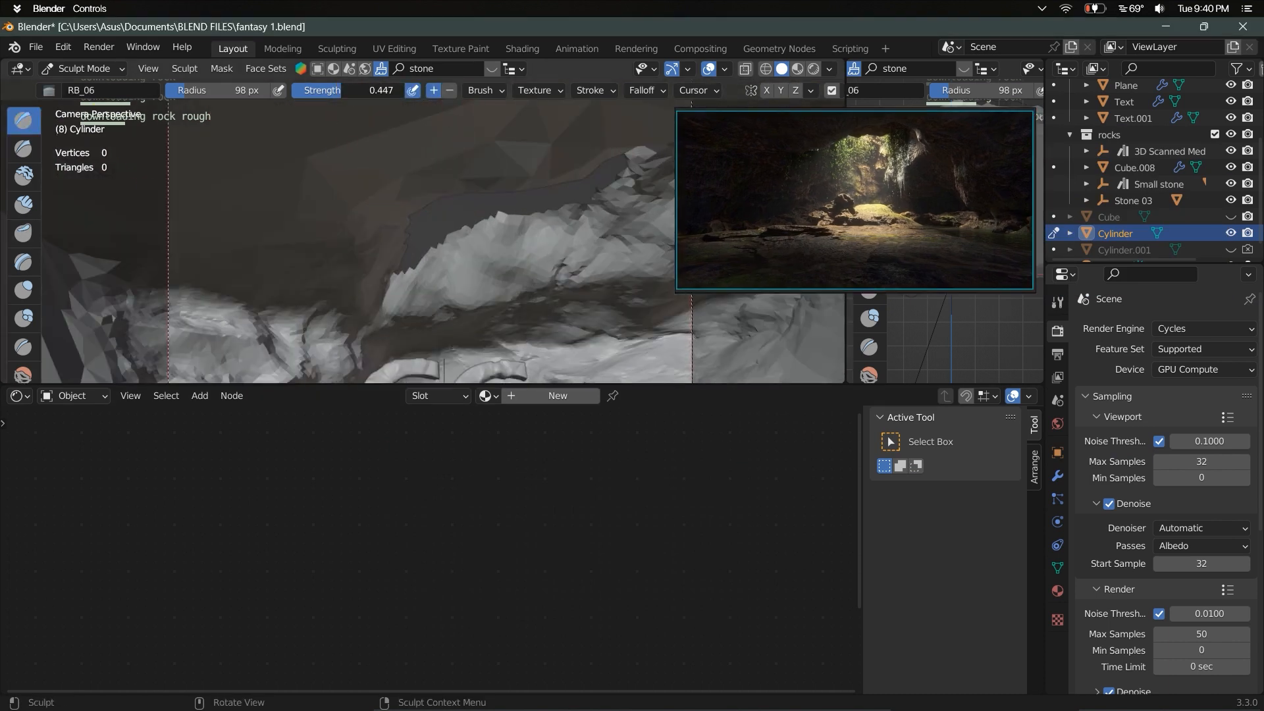
scroll(531, 271, down, 3)
mouse_move(475, 197)
middle_down()
mouse_move(527, 266)
mouse_move(487, 264)
middle_up()
drag(474, 263, 445, 259)
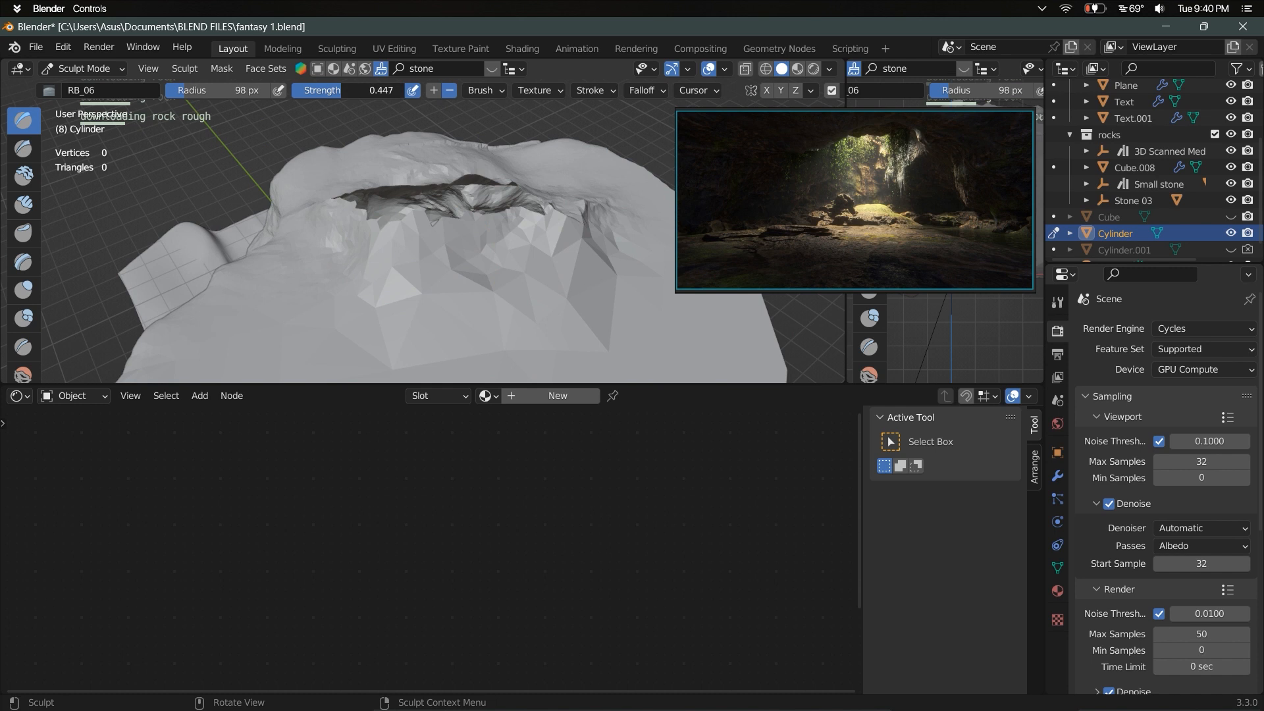
right_drag(787, 97, 777, 350)
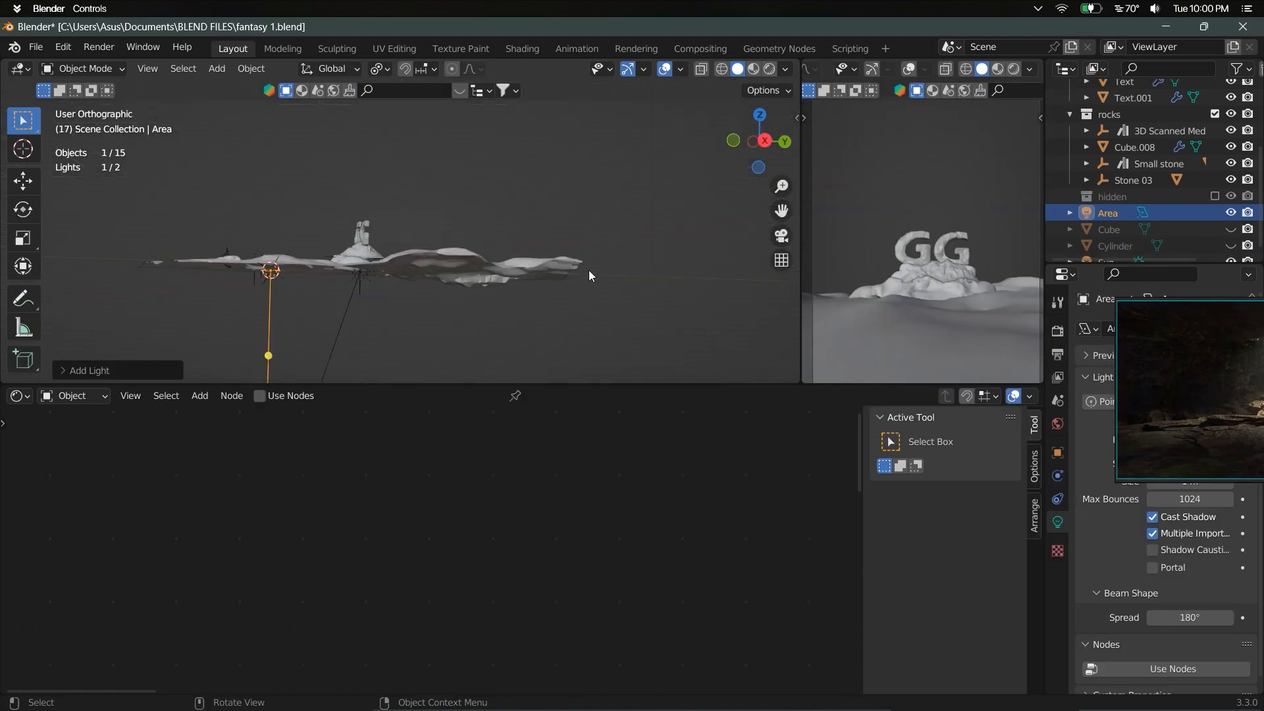
- Rotate the area light toward the letters and check it through the camera in rendered shading
key(r)
key(KP_0)
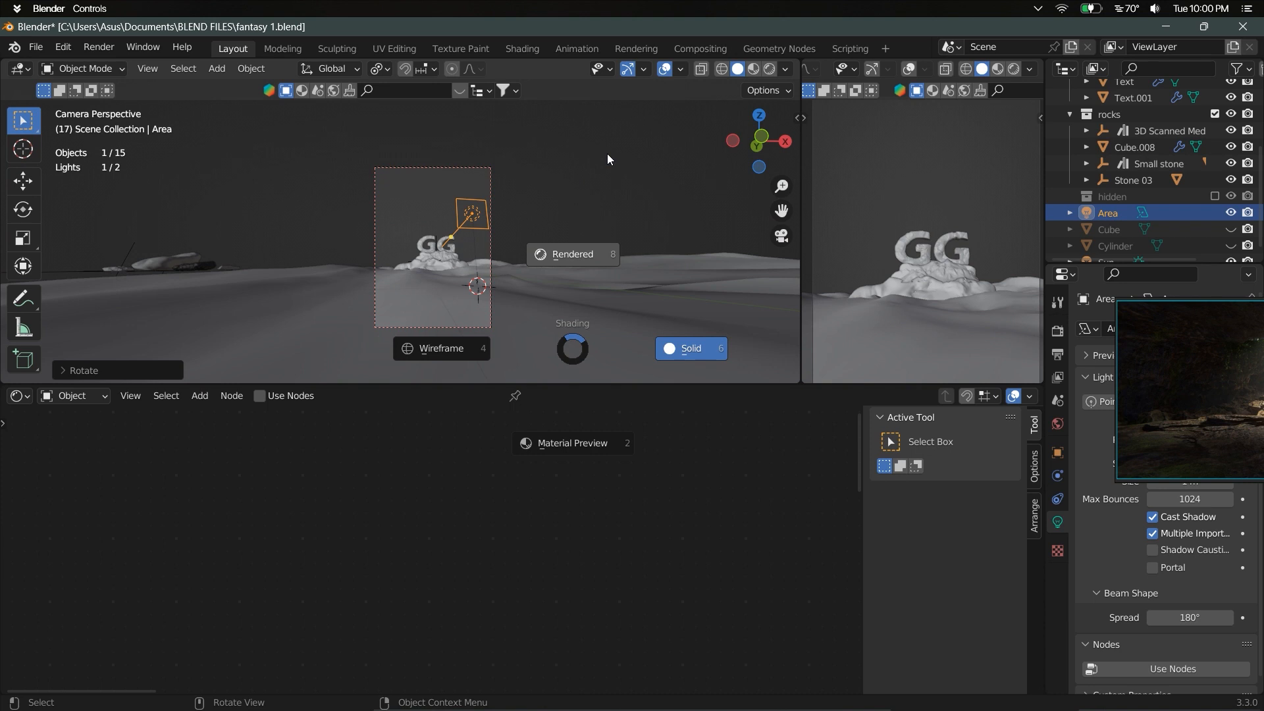
click(607, 152)
click(764, 68)
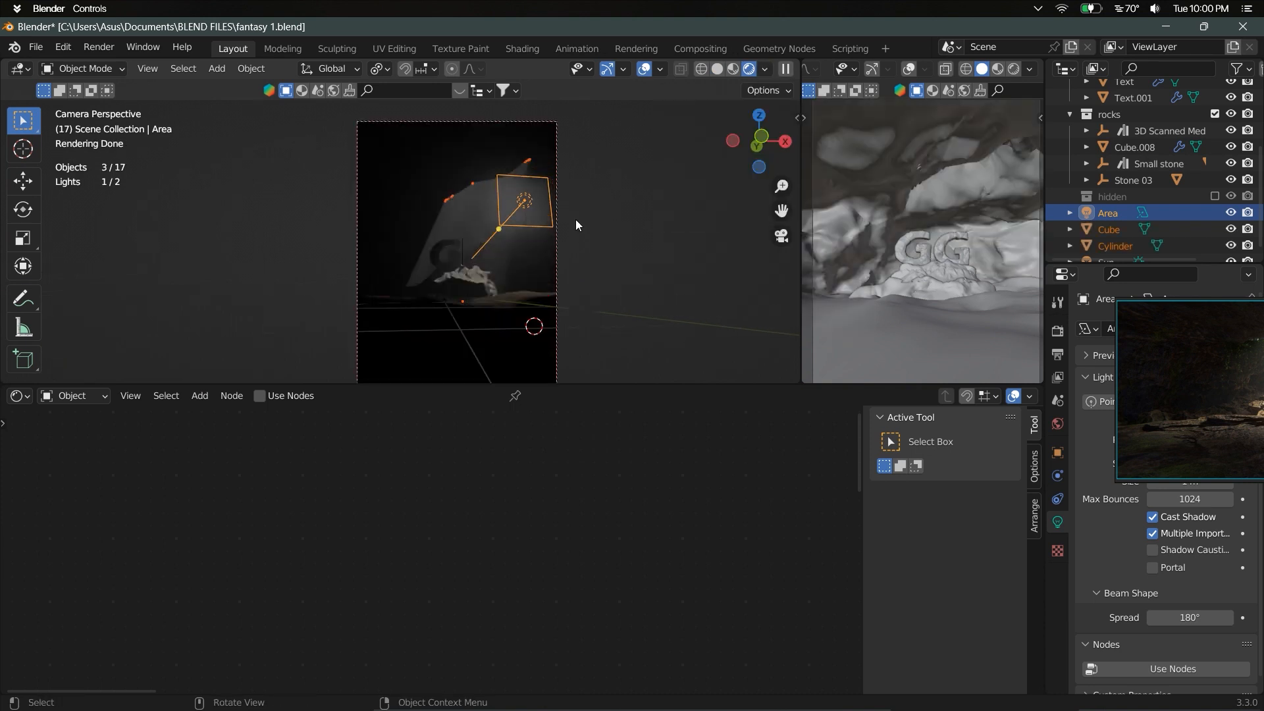
key(r)
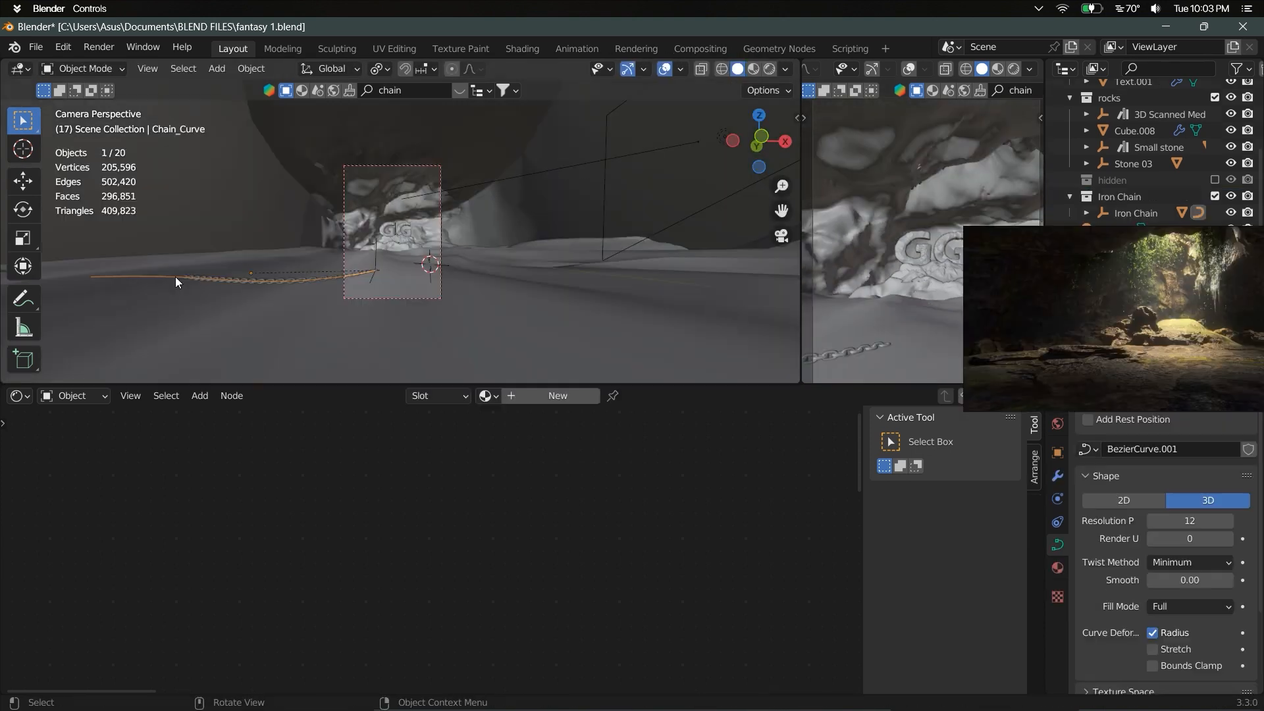
key(Tab)
click(119, 286)
key(g)
right_click(122, 230)
scroll(197, 256, up, 1)
key(Tab)
- Hide the cave cylinder, the volume cube and the area light to expose the letters and the ground
click(371, 268)
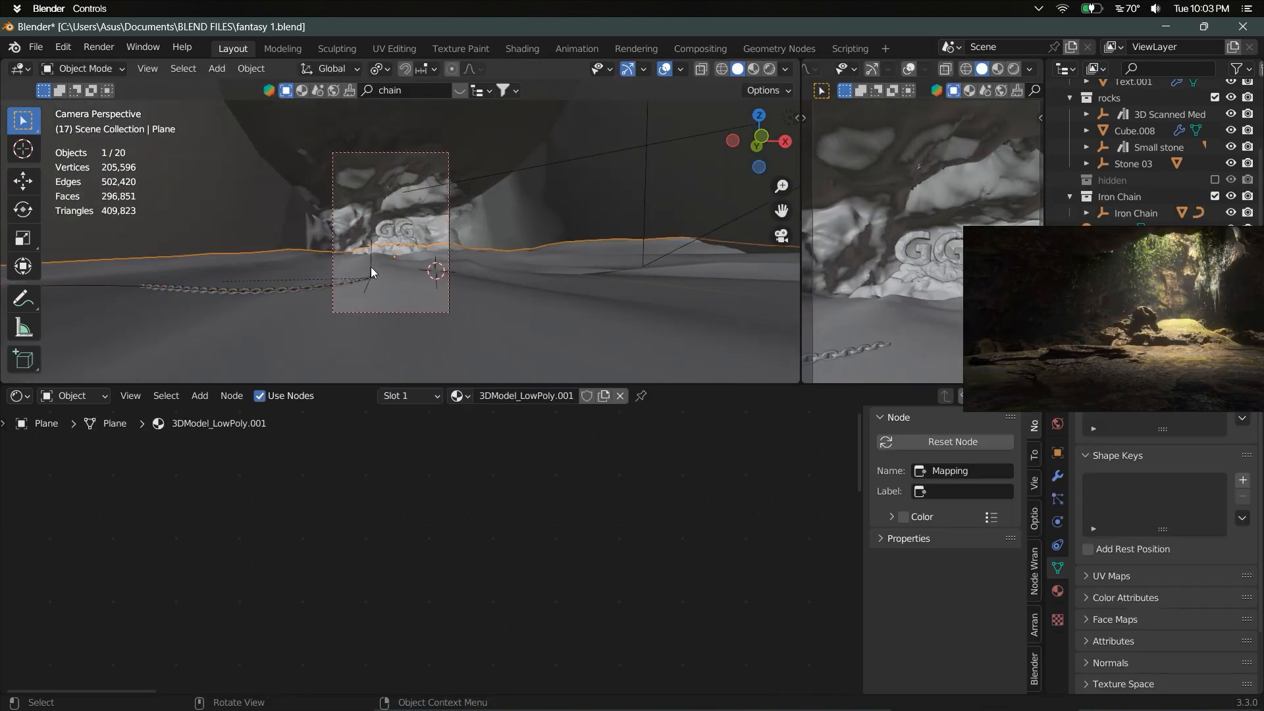
click(479, 222)
key(h)
click(510, 169)
key(h)
click(510, 169)
key(h)
middle_drag(511, 168, 312, 341)
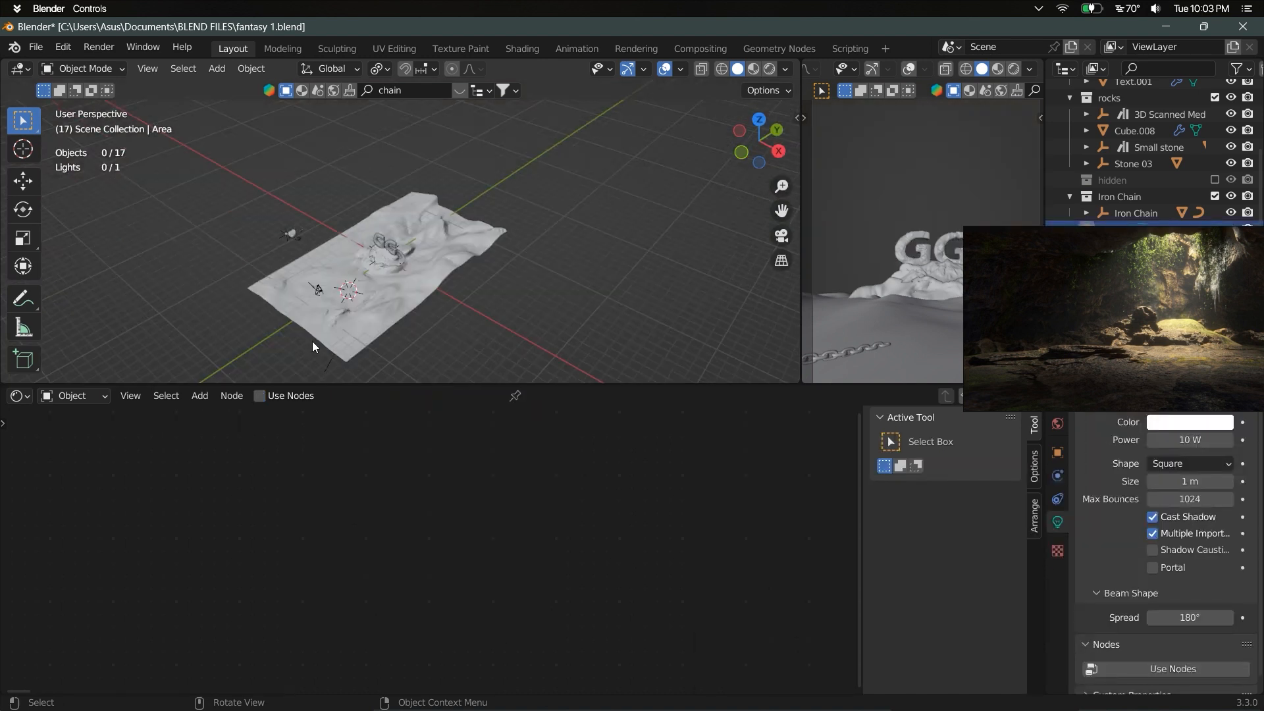
- Frame the iron chain lying on the ground and scale it up
scroll(312, 341, up, 2)
click(277, 322)
key(KP_Decimal)
click(475, 189)
key(s)
click(654, 184)
scroll(593, 148, down, 4)
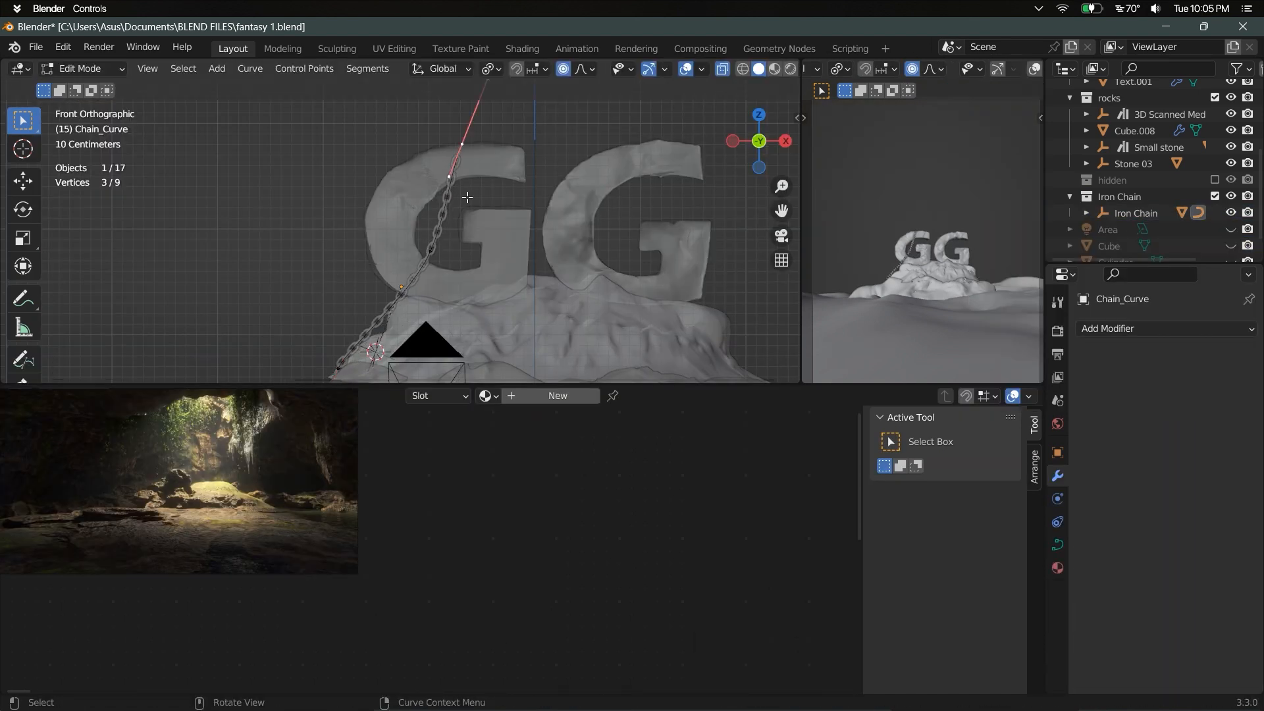
- Move and rotate the chain curve's upper control point in front and side views to drape the chain over the first G
click(488, 238)
click(520, 124)
scroll(522, 125, down, 3)
middle_drag(522, 125, 427, 216)
key(KP_3)
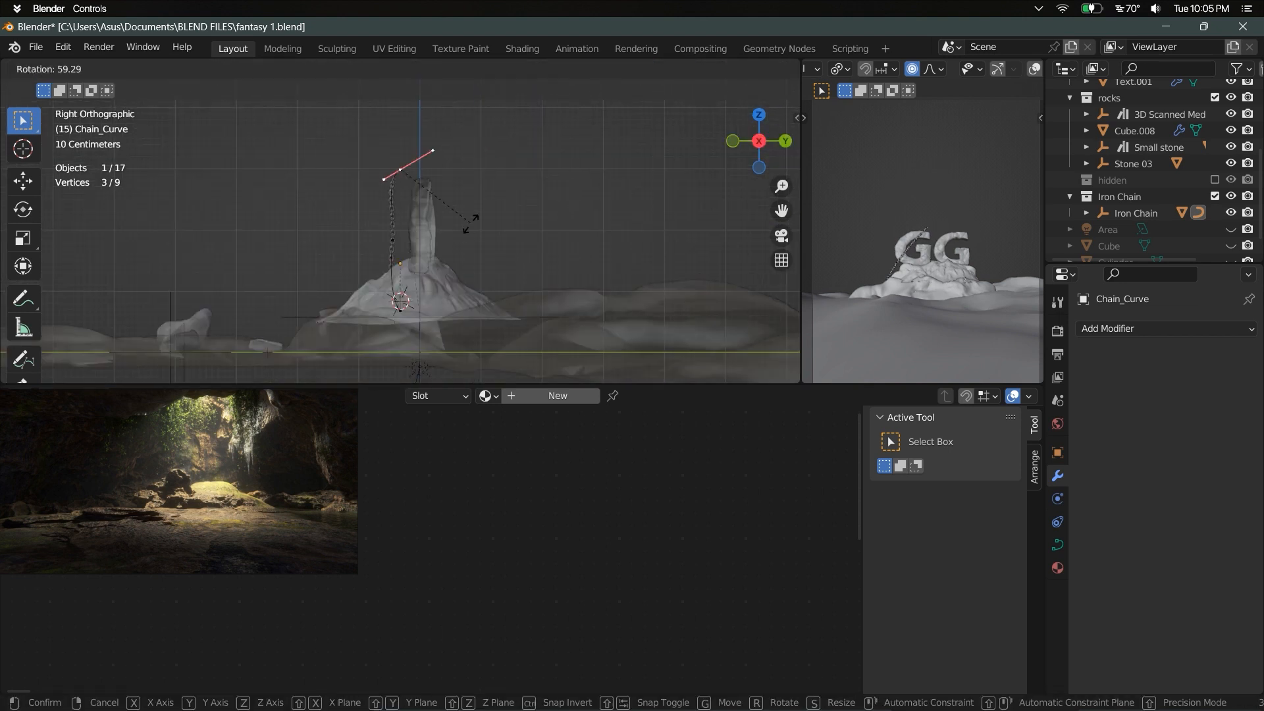
click(442, 229)
scroll(443, 228, up, 2)
key(g)
click(478, 220)
key(KP_1)
scroll(483, 193, up, 4)
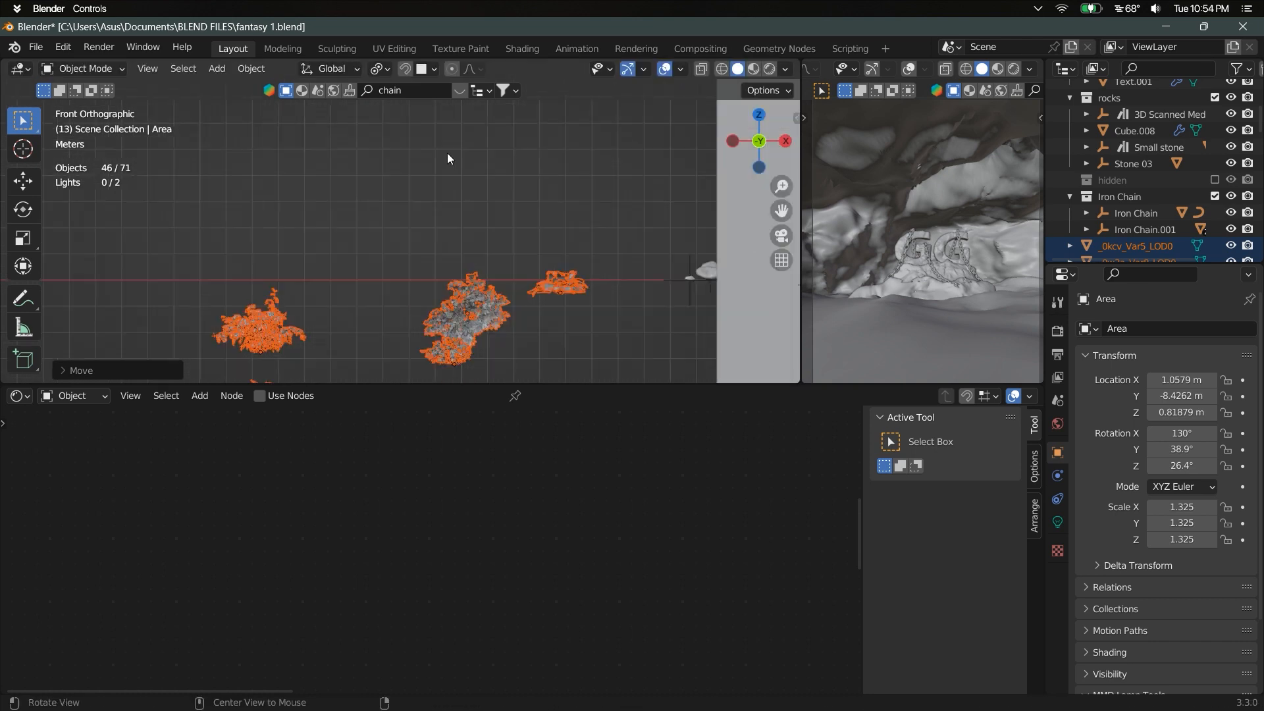
- Move the _gmt9_Var13_LOD0 elderberry plant out of the overlapping plant cluster
click(447, 158)
middle_drag(447, 158, 492, 215)
click(491, 216)
key(KP_Decimal)
scroll(486, 217, down, 3)
key(g)
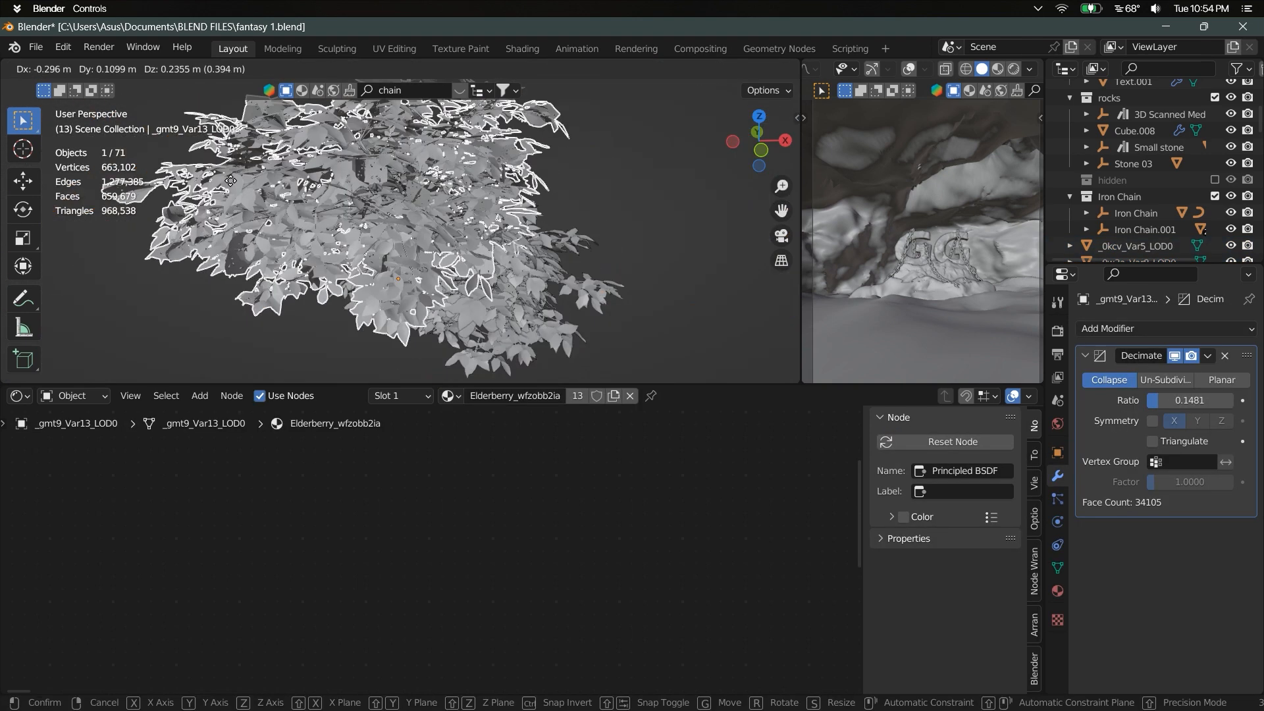
click(63, 191)
- Separate two more elderberry plants from the cluster, including _ykoy_Var11_LOD0
click(480, 267)
key(g)
click(504, 274)
click(428, 264)
key(g)
click(421, 358)
scroll(503, 170, down, 3)
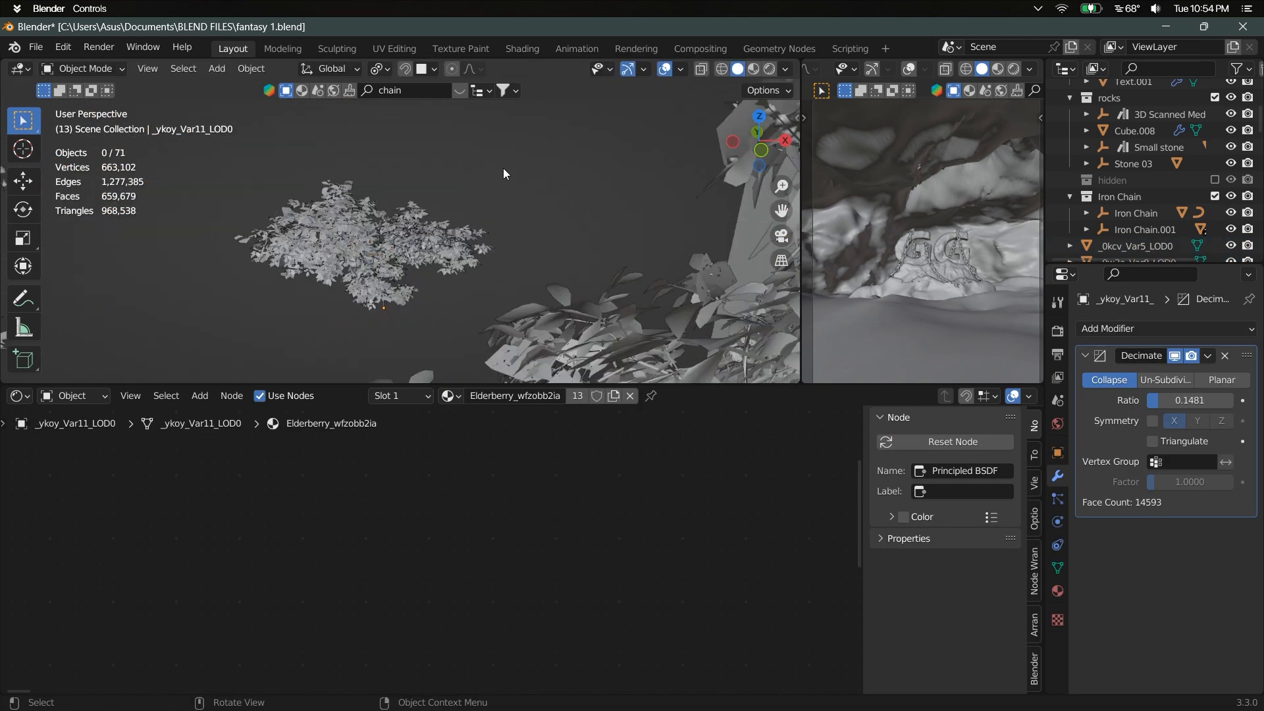
- Select and frame a plant in the remaining foliage and examine it from another angle
scroll(503, 168, down, 3)
click(510, 263)
middle_drag(510, 264, 402, 298)
click(512, 174)
key(KP_Decimal)
middle_drag(510, 179, 426, 248)
scroll(425, 247, down, 3)
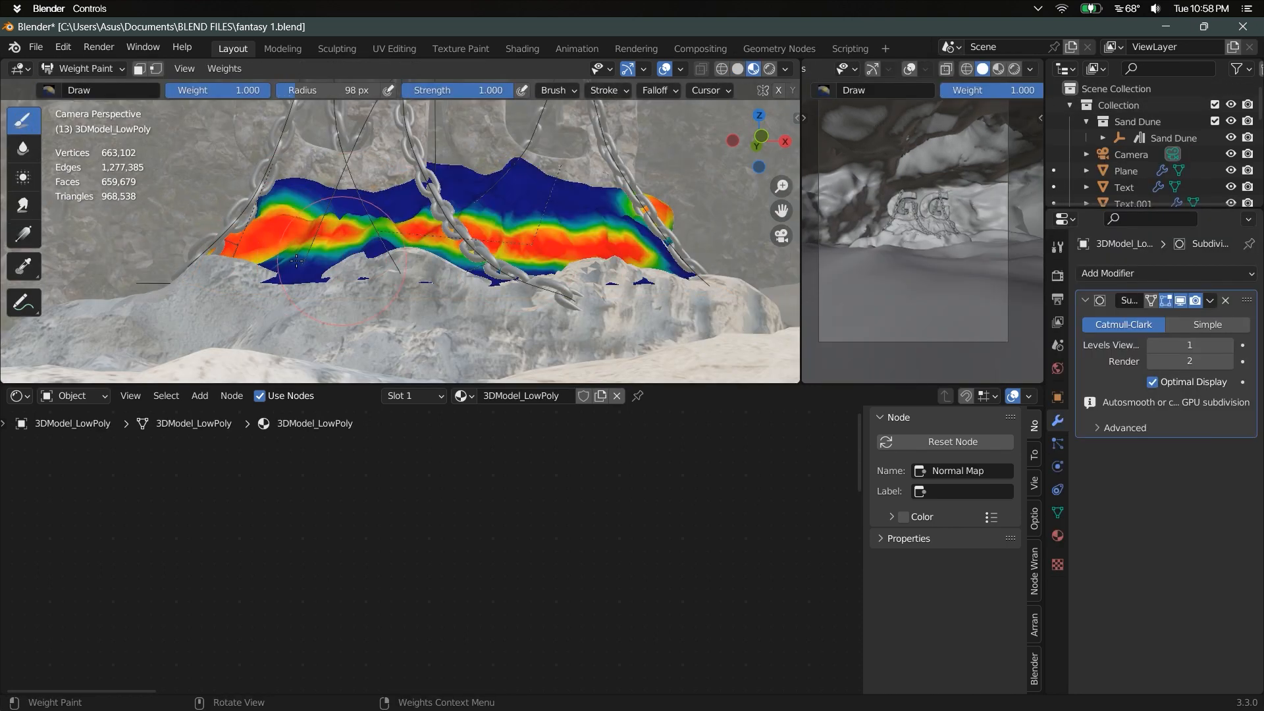
- Return the weight-painted mound to Object Mode, switch to solid shading and save the file
key(ctrl+Tab)
click(191, 239)
scroll(414, 257, down, 3)
key(z)
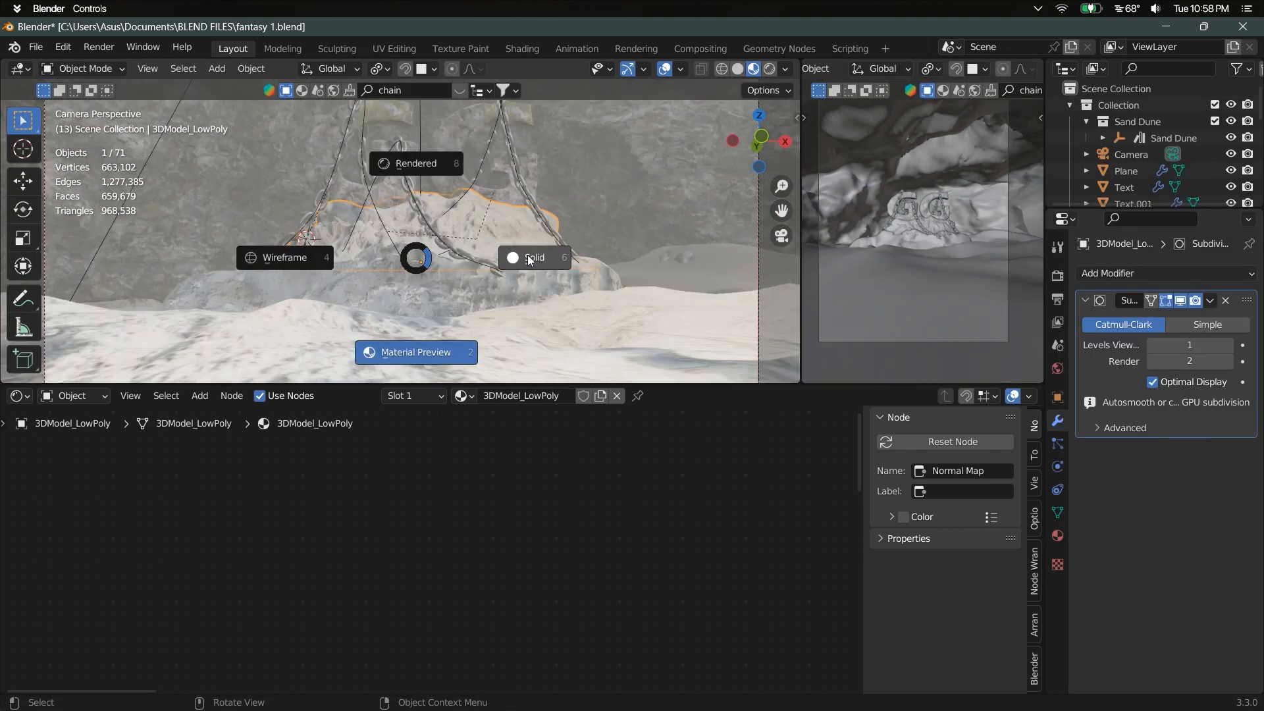
click(527, 258)
key(ctrl+s)
scroll(493, 227, up, 2)
- Add a hair particle system to the 3DModel_LowPoly mound under the letters
click(1057, 443)
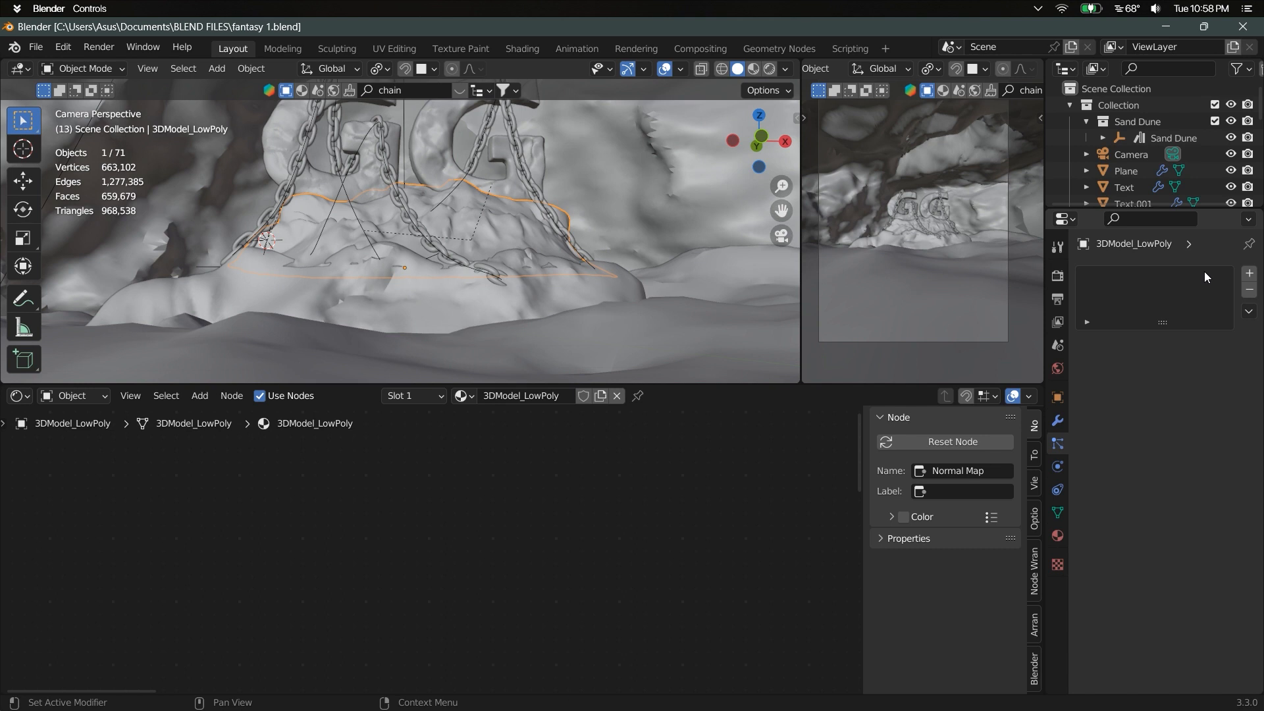
click(1249, 274)
click(1209, 359)
scroll(1177, 475, down, 2)
click(1147, 596)
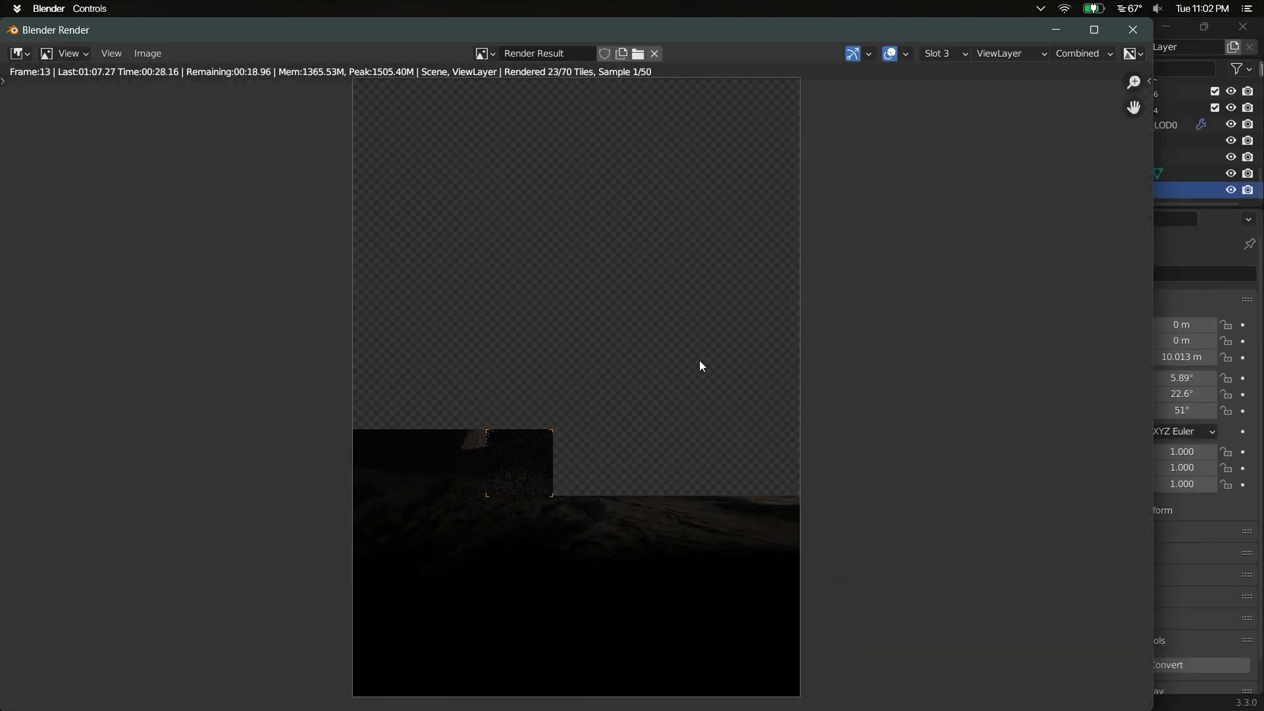
- Examine the letters, chains, foliage and light shaft in the camera render, and close the render window
scroll(701, 540, up, 3)
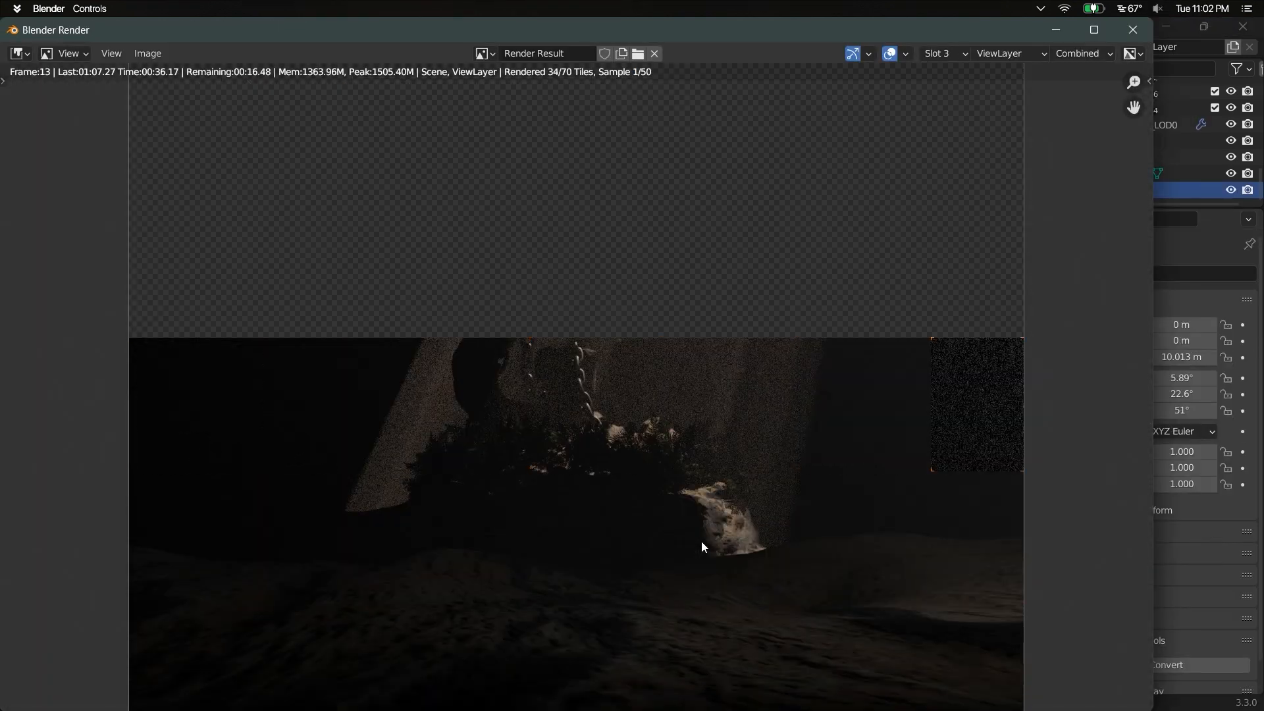
scroll(701, 541, up, 3)
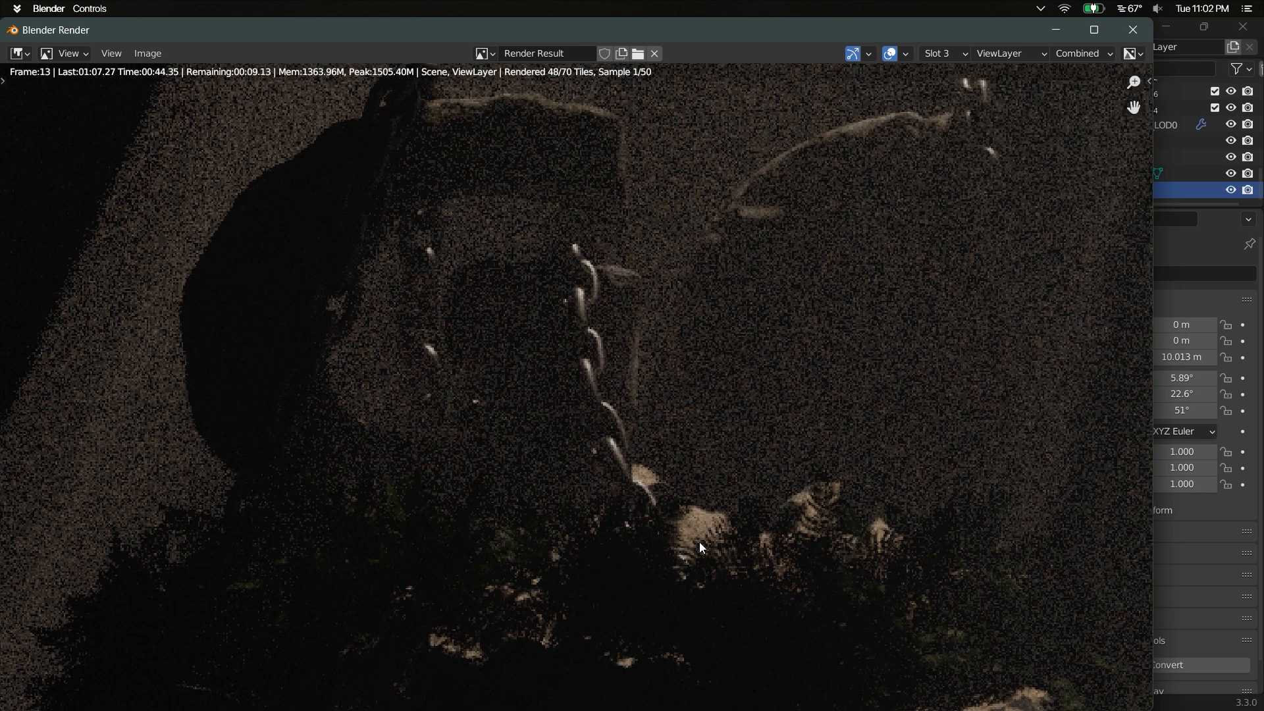
scroll(699, 542, down, 3)
scroll(747, 390, up, 2)
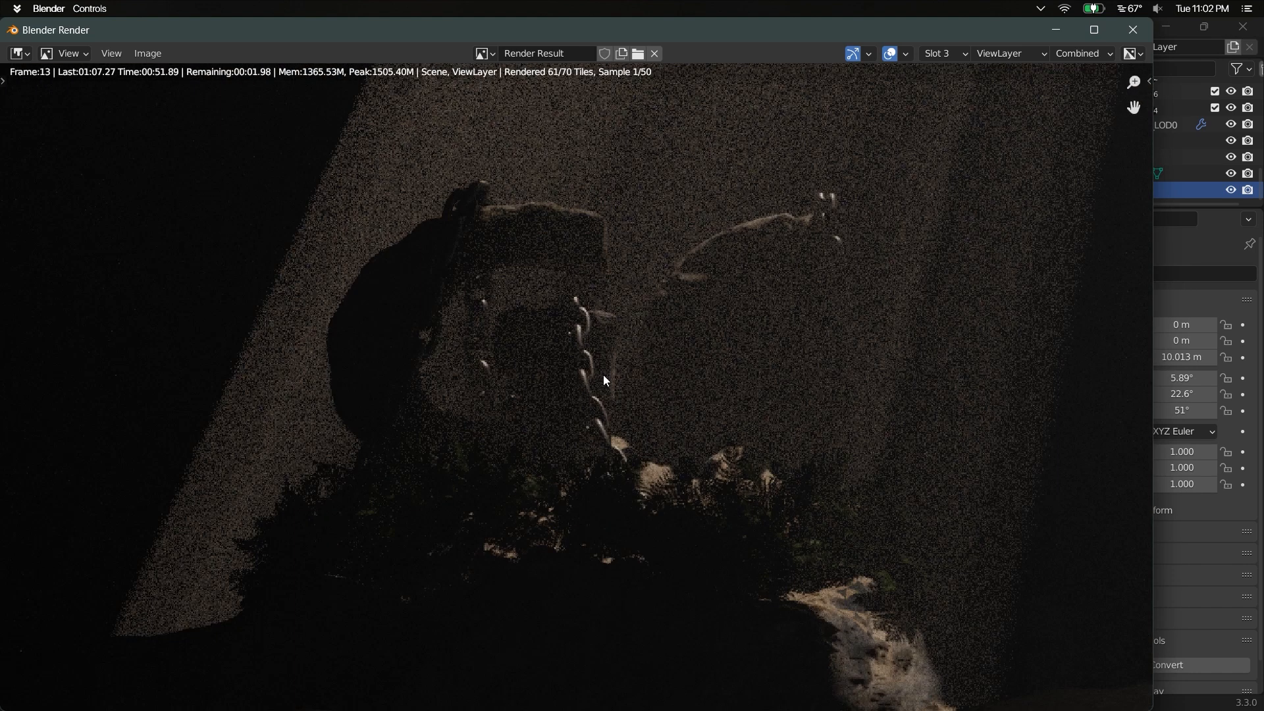
scroll(600, 385, down, 5)
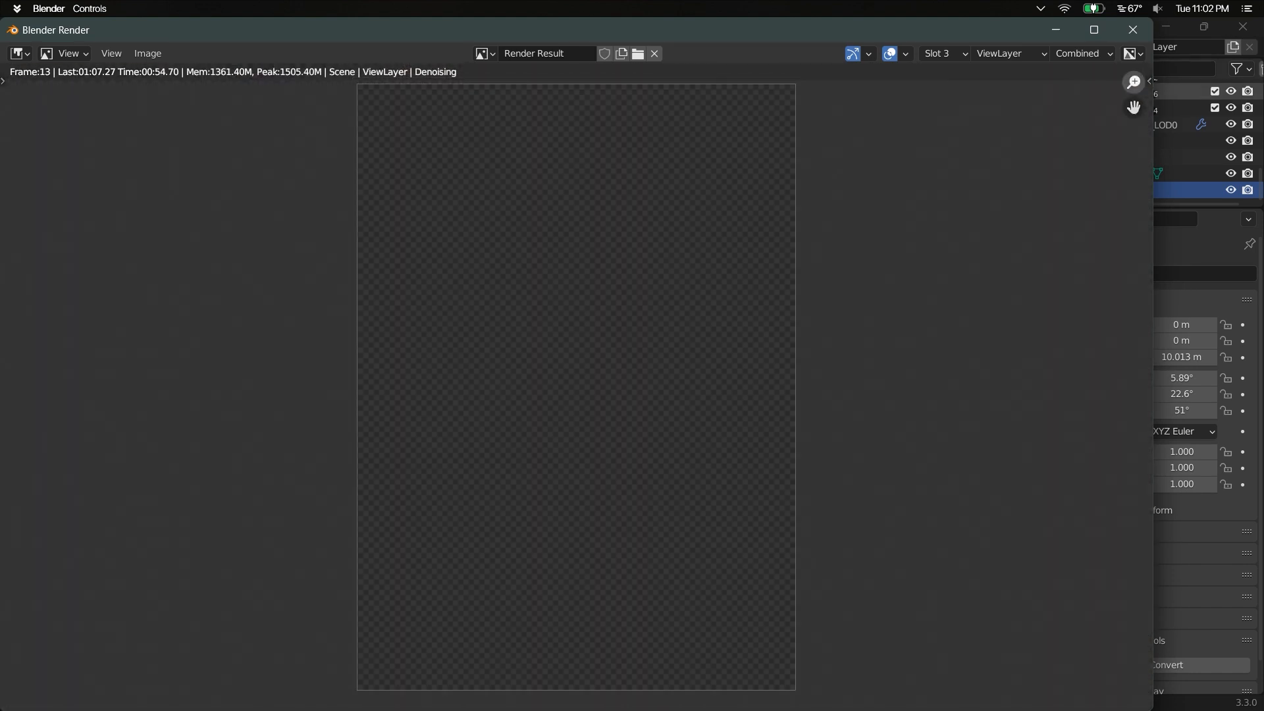
scroll(675, 401, up, 6)
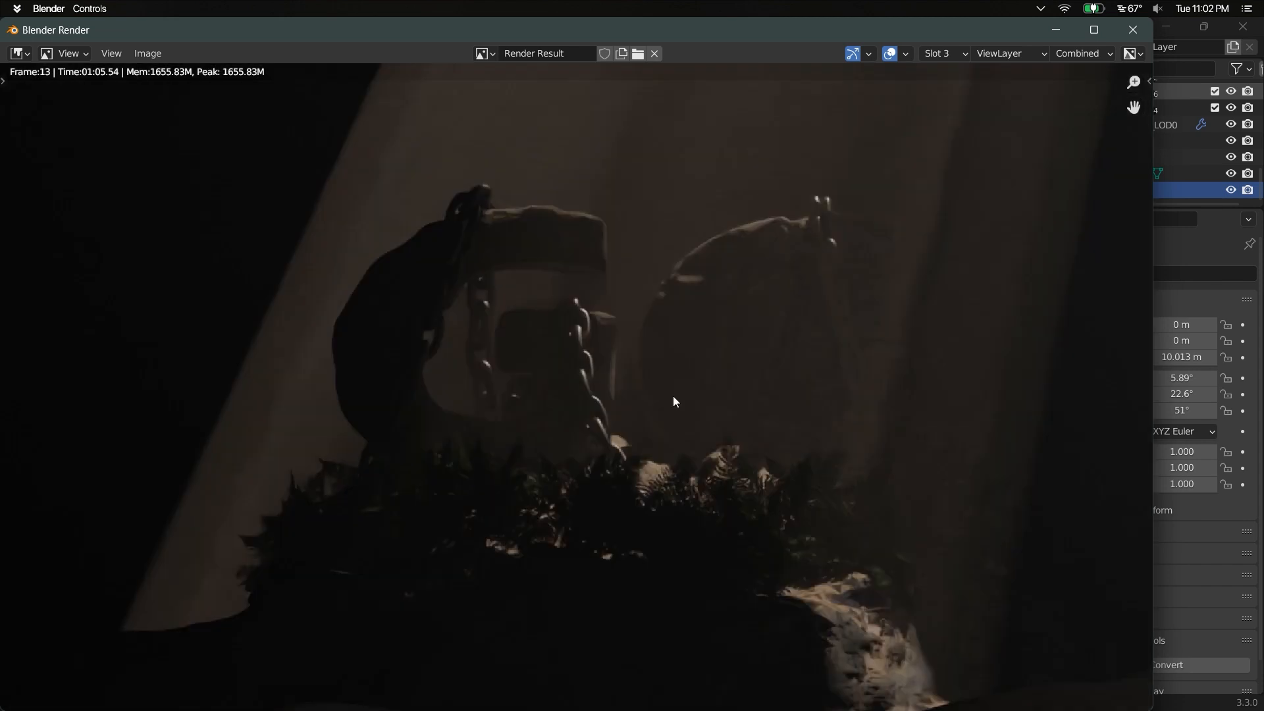
scroll(675, 400, down, 4)
click(1133, 30)
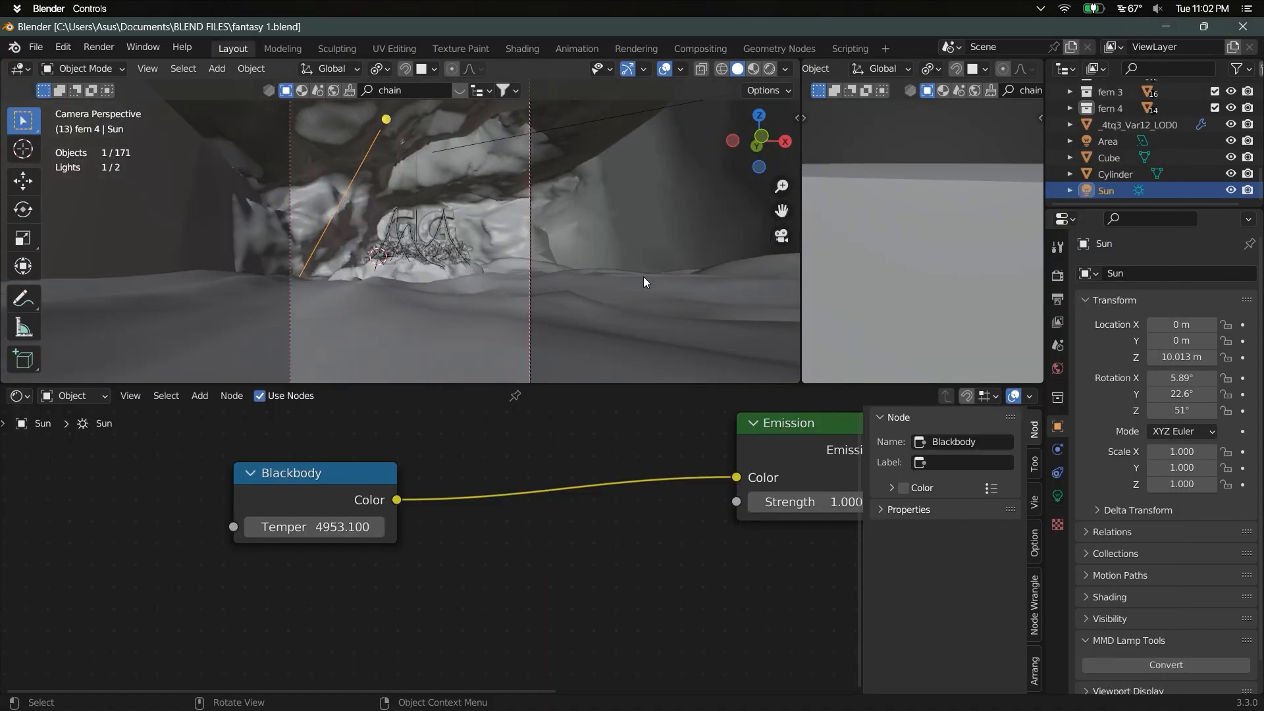
- Bring the cave reference image in PureRef back on screen beside the camera view
key(super)
click(846, 699)
scroll(1032, 227, up, 3)
scroll(1032, 227, down, 3)
scroll(443, 217, down, 2)
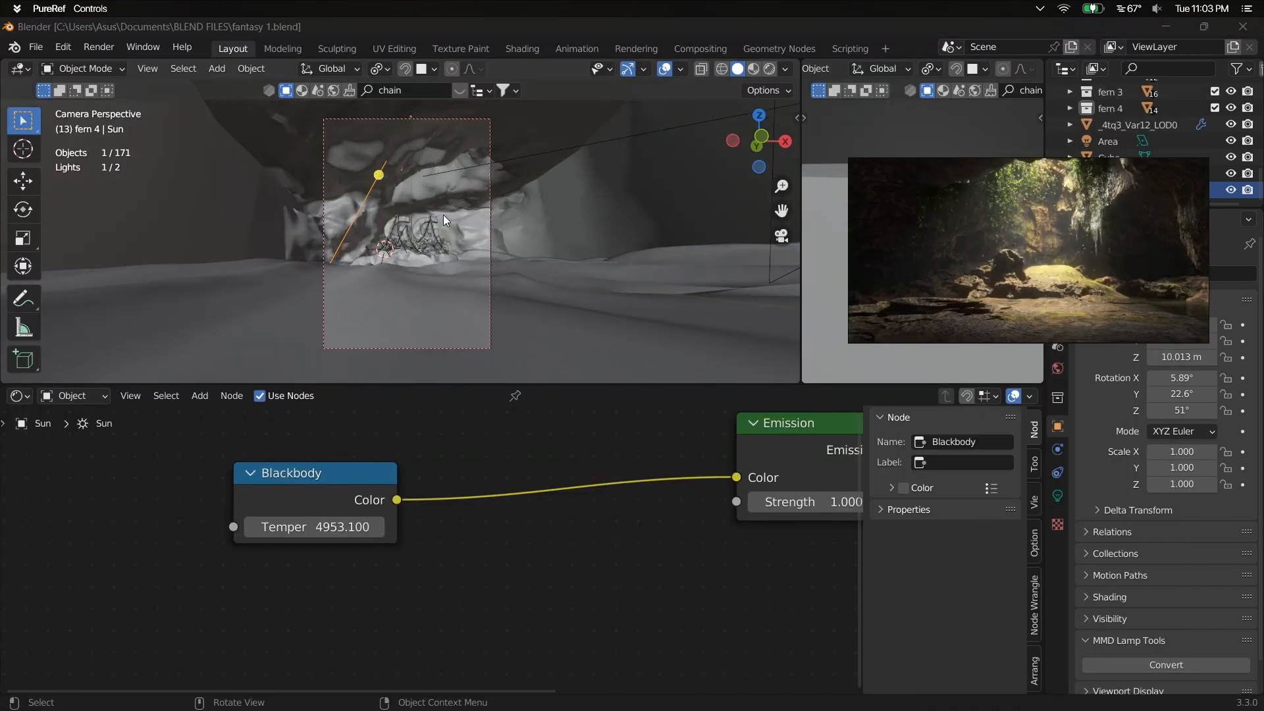
scroll(444, 217, up, 1)
key(super)
key(super)
- Set the area light's power to 100 W and hide the volume cube
click(610, 132)
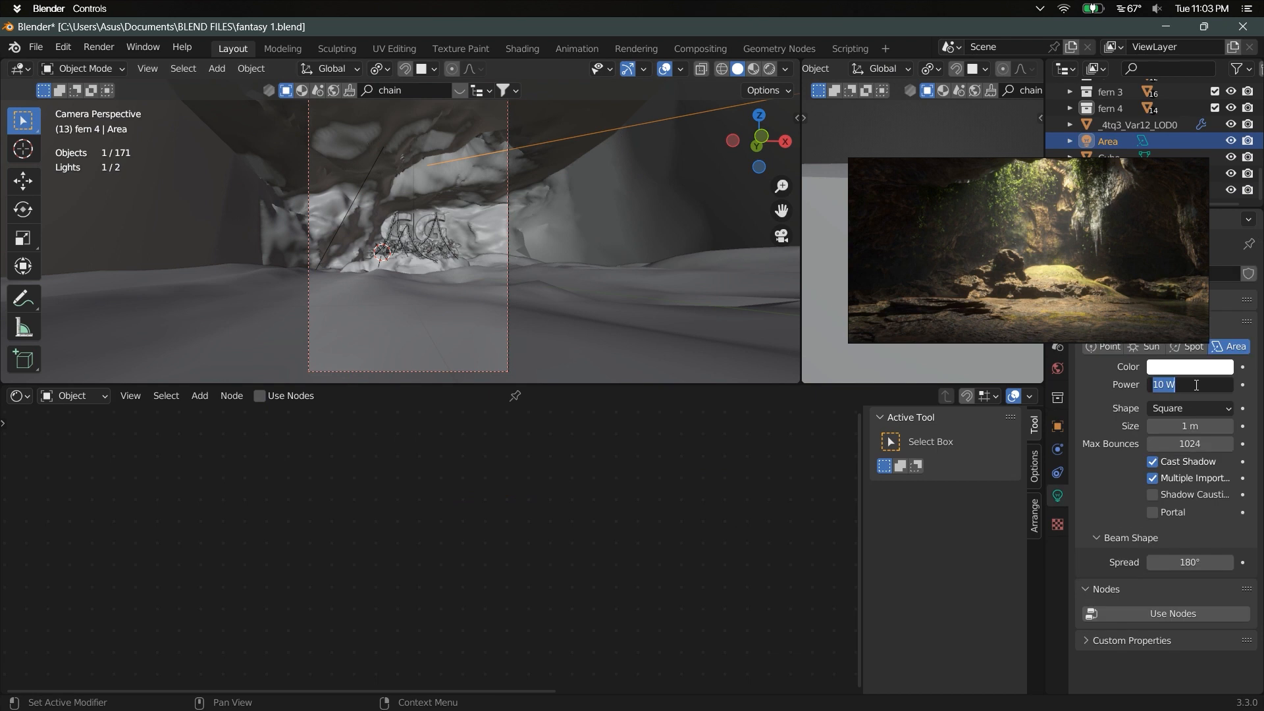
alt+drag(479, 258, 469, 276)
scroll(464, 281, down, 7)
click(464, 282)
key(h)
- Check the camera view in rendered shading and move the reference image over the node editor
key(KP_0)
key(z)
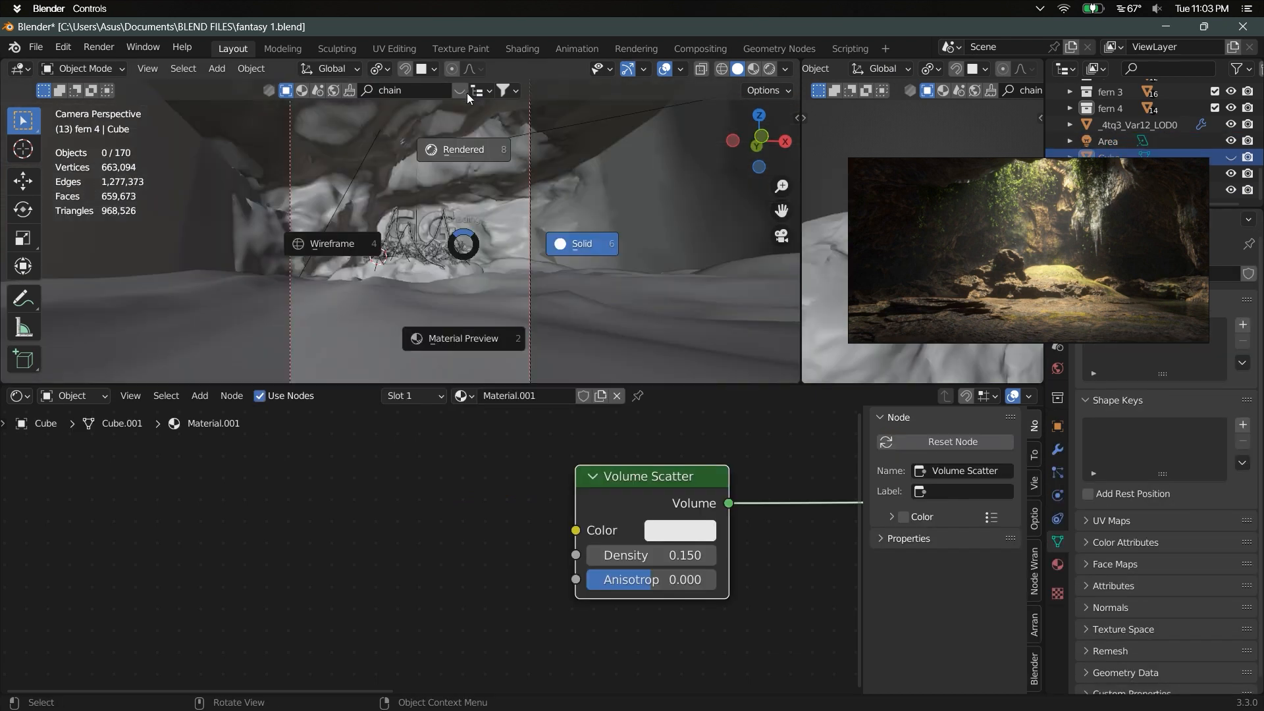
click(467, 93)
right_drag(1006, 205, 222, 537)
click(716, 69)
- Hide the cave cylinder to expose the lights and letters inside
middle_drag(530, 191, 515, 242)
scroll(515, 243, down, 6)
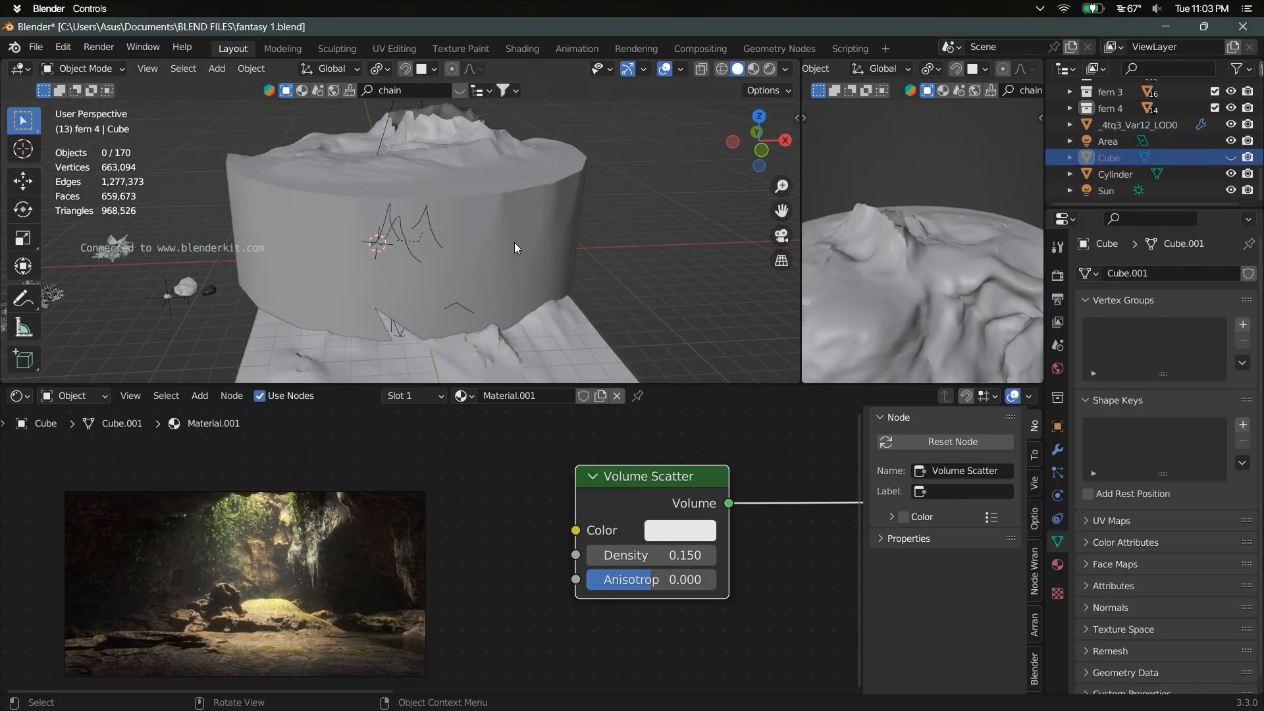
click(515, 242)
key(h)
- Move the area light in top view toward the mound and adjust its height along Z
key(KP_7)
click(419, 333)
key(g)
click(414, 140)
middle_drag(424, 240, 438, 207)
key(KP_0)
key(g)
key(z)
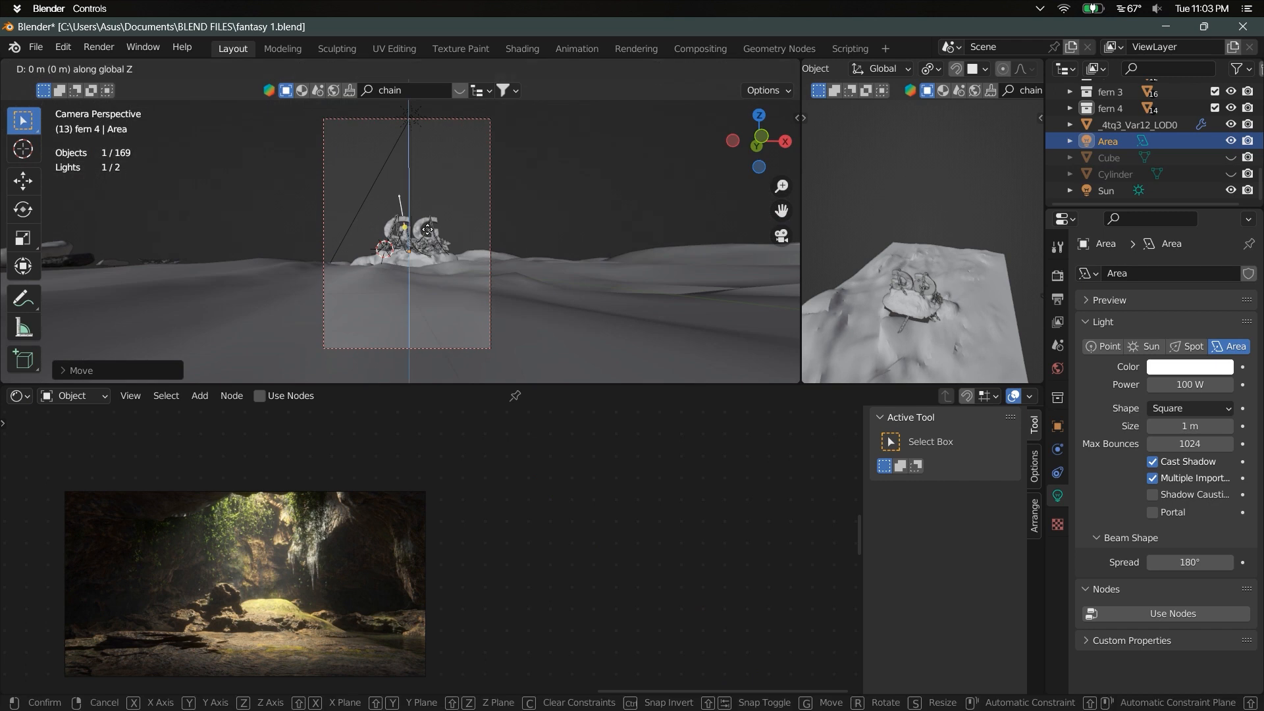
- Reveal all hidden objects and set the area light's power to 50 W
key(alt+h)
key(Home)
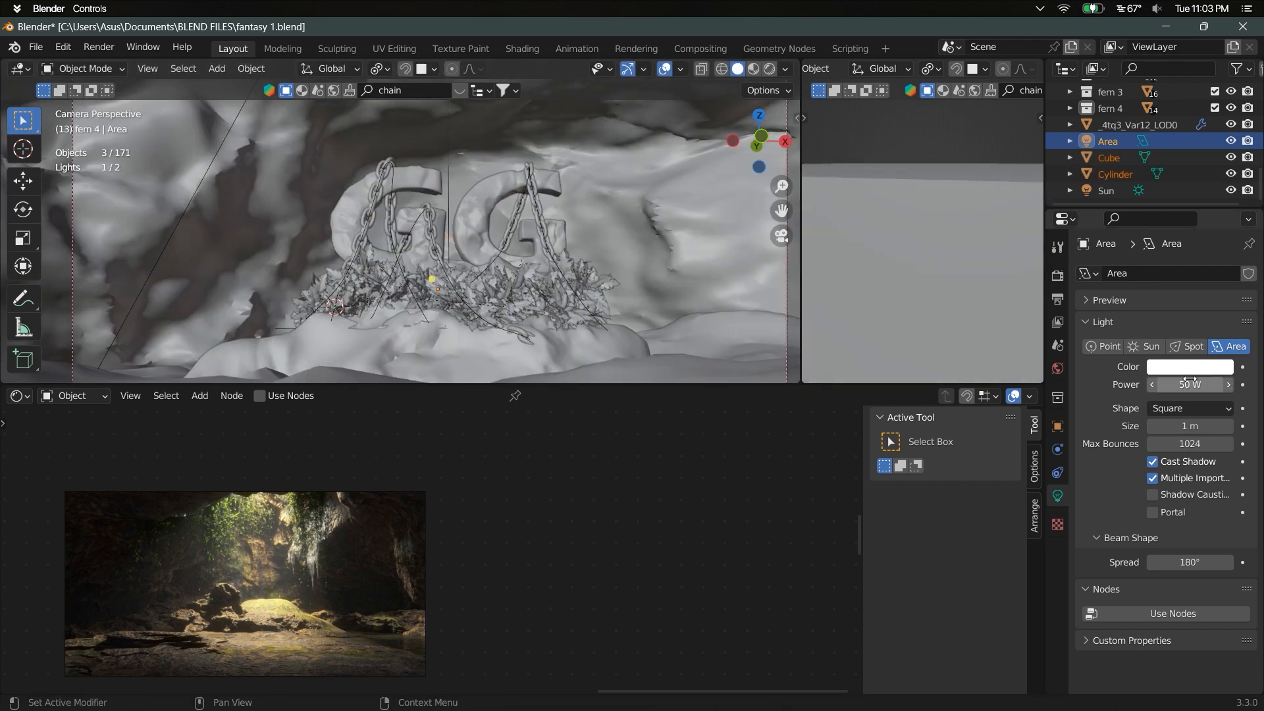
- Set a render region around the letters, widen it across the camera frame and check the lighting in rendered shading
click(769, 69)
scroll(421, 224, down, 2)
key(ctrl+b)
mouse_move(219, 113)
mouse_down()
mouse_move(675, 350)
mouse_move(716, 352)
mouse_move(744, 332)
mouse_up()
scroll(459, 230, down, 2)
key(ctrl+b)
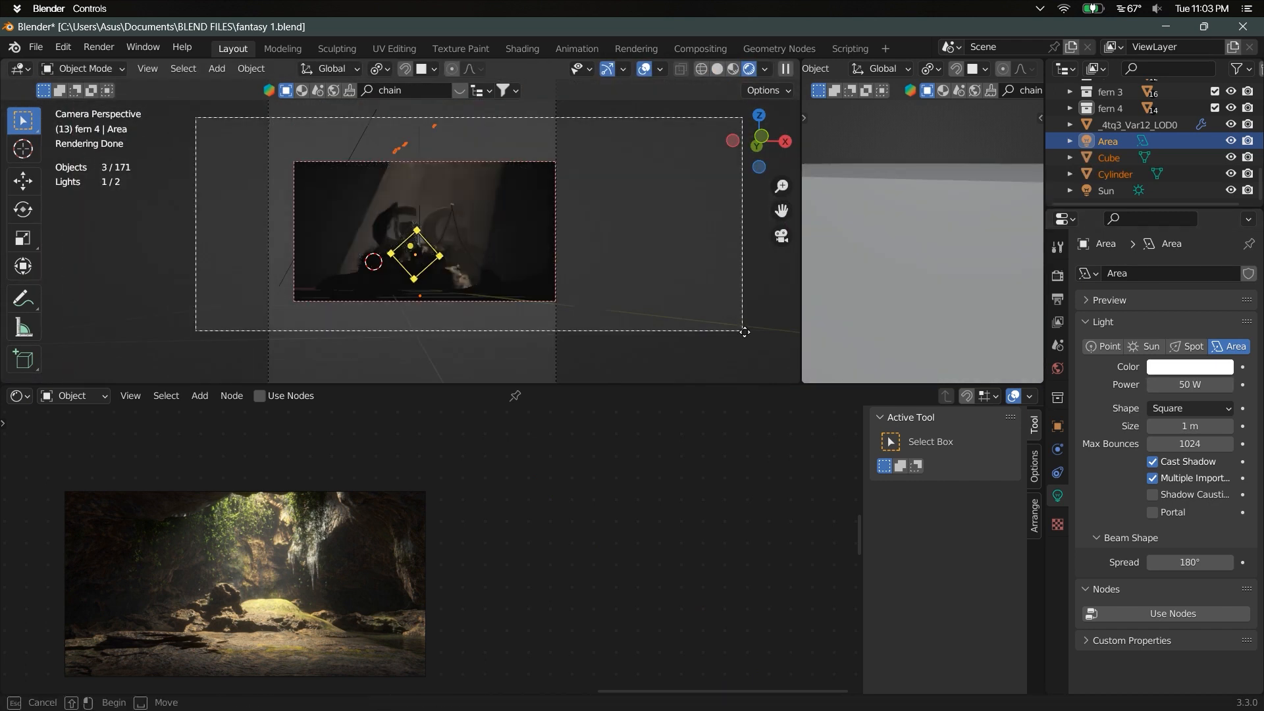
scroll(457, 240, up, 3)
click(720, 71)
scroll(482, 237, up, 4)
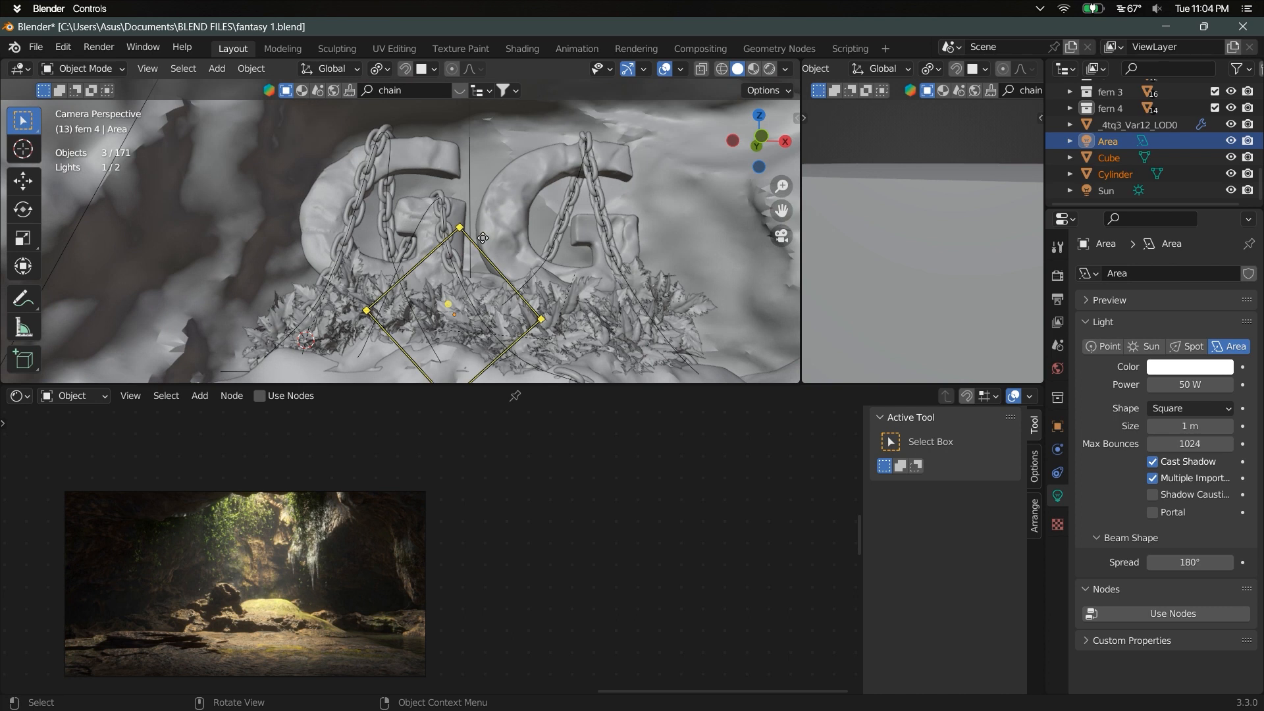
- Rotate the area light about X and move it along Z in front of the letters' mound
middle_drag(478, 253, 520, 191)
click(651, 252)
key(r)
key(x)
click(660, 274)
key(g)
key(z)
click(520, 227)
- Set the area light's power back to 100 W
click(1196, 382)
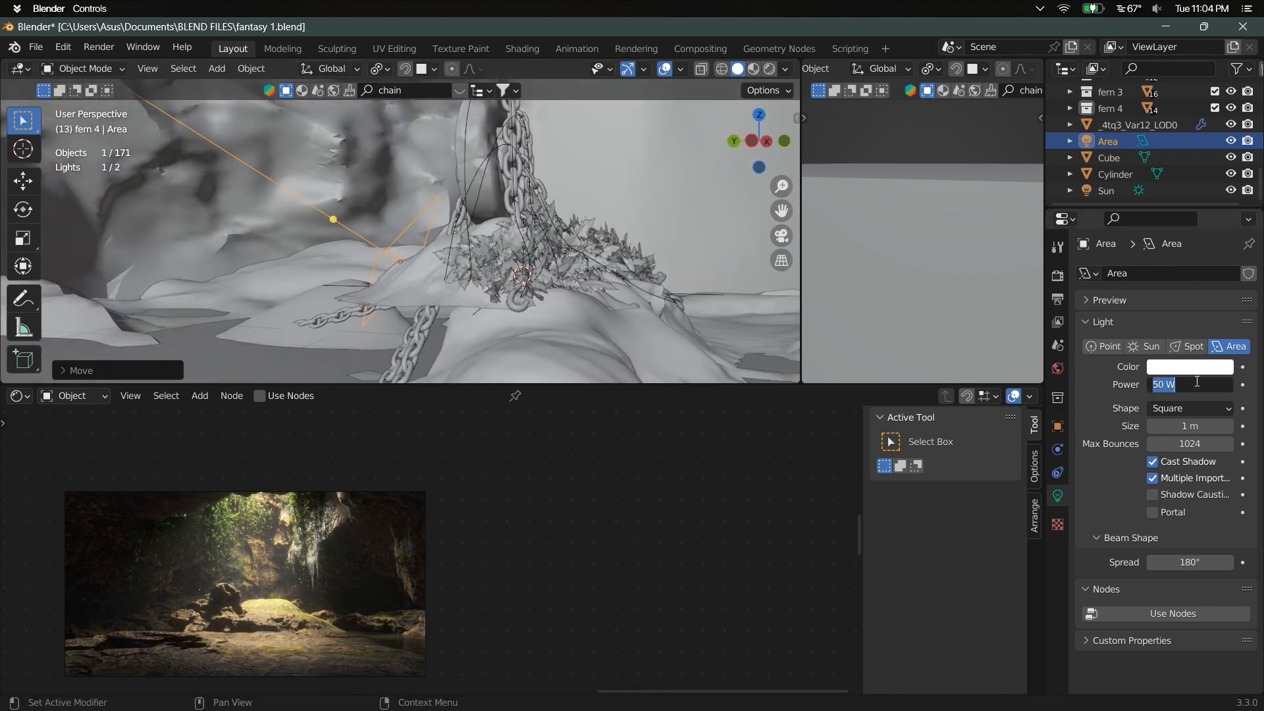
text(100)
key(Return)
- Save the file and preview the new lighting through the camera in rendered shading
middle_drag(698, 293, 650, 298)
key(KP_0)
key(ctrl+s)
key(z)
click(518, 129)
shift+middle_drag(303, 222, 305, 267)
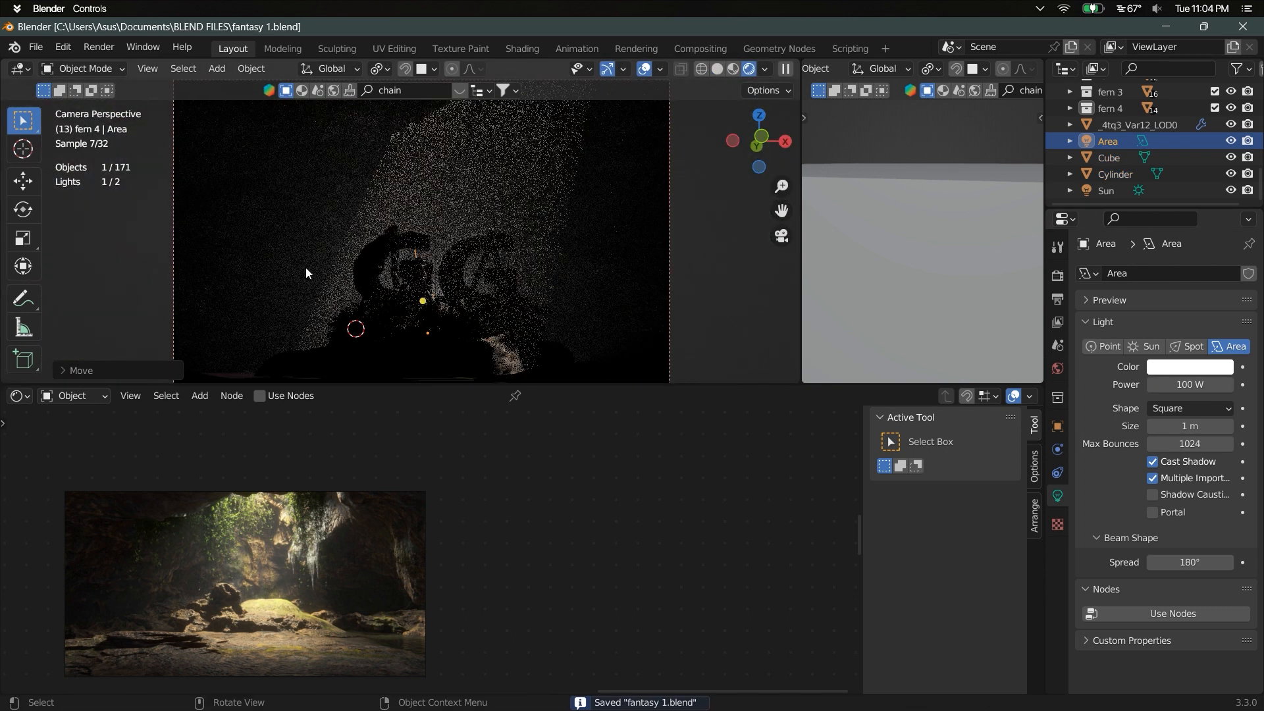
- Redraw the render region across the camera frame around the letters, return to solid shading and save the file
scroll(305, 268, down, 2)
key(ctrl+b)
drag(209, 124, 683, 382)
click(717, 69)
key(ctrl+s)
- Set the render result to Slot 2 in the Rendering workspace and render the current frame
click(99, 48)
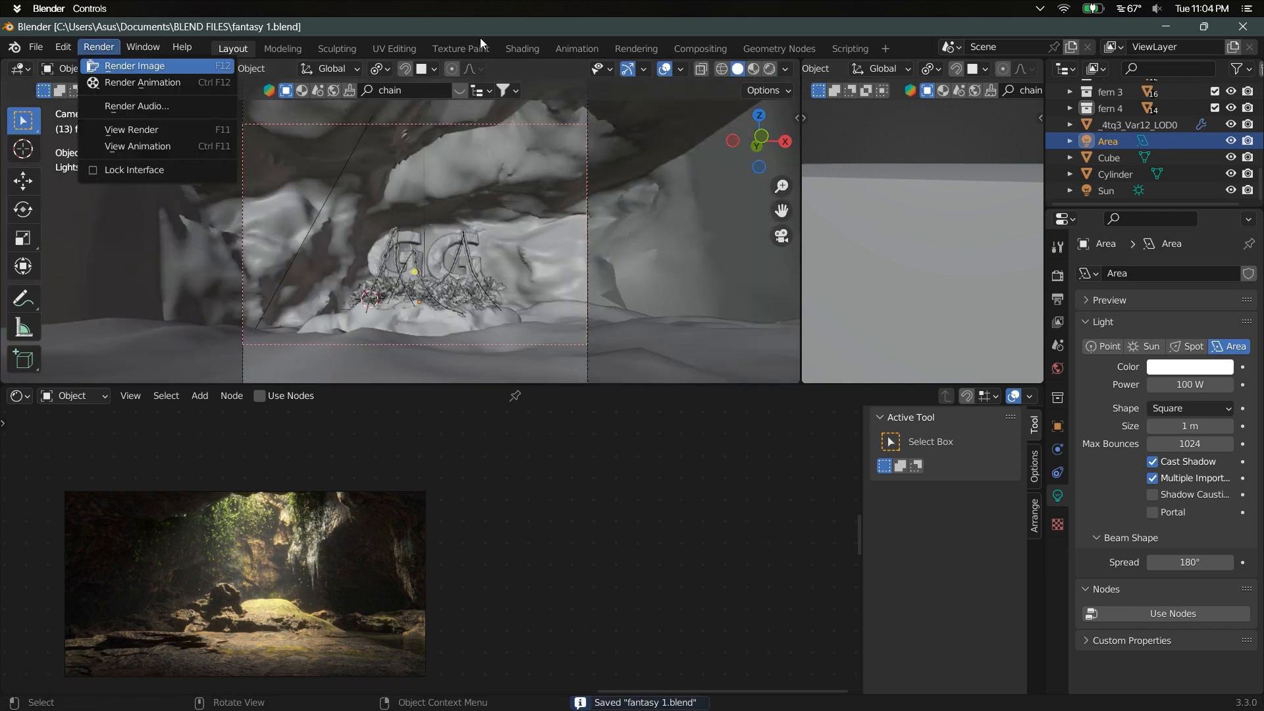
click(636, 48)
click(837, 70)
click(831, 105)
key(F12)
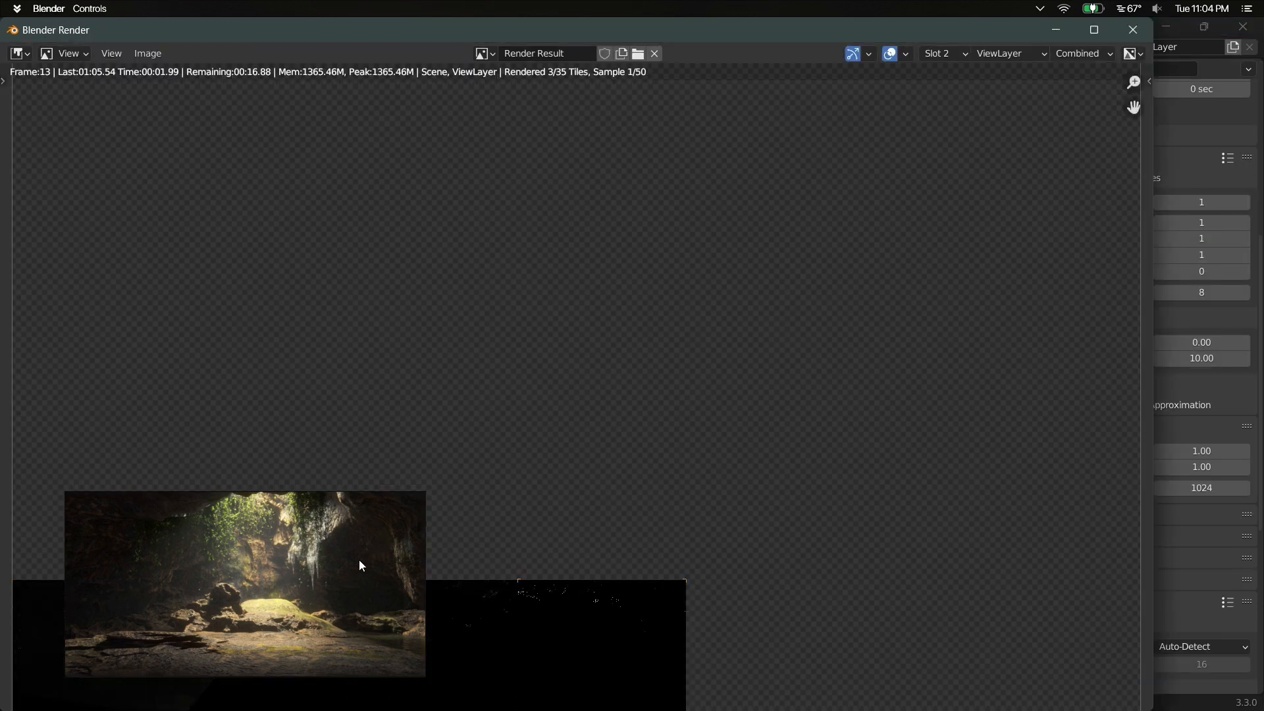
- Move the cave reference image off the render area and examine the light shaft, letters and mound as the tiles render
drag(358, 559, 1039, 161)
scroll(706, 485, down, 4)
scroll(707, 484, up, 3)
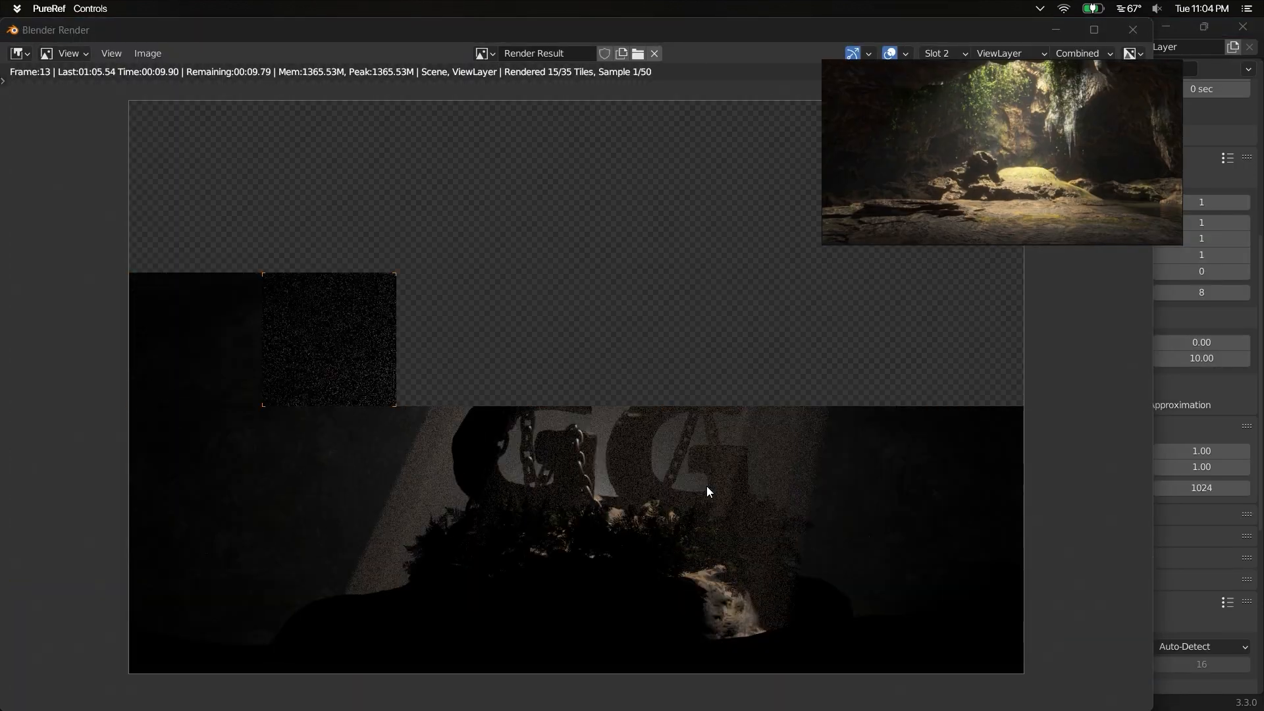
scroll(586, 407, up, 2)
scroll(586, 407, down, 2)
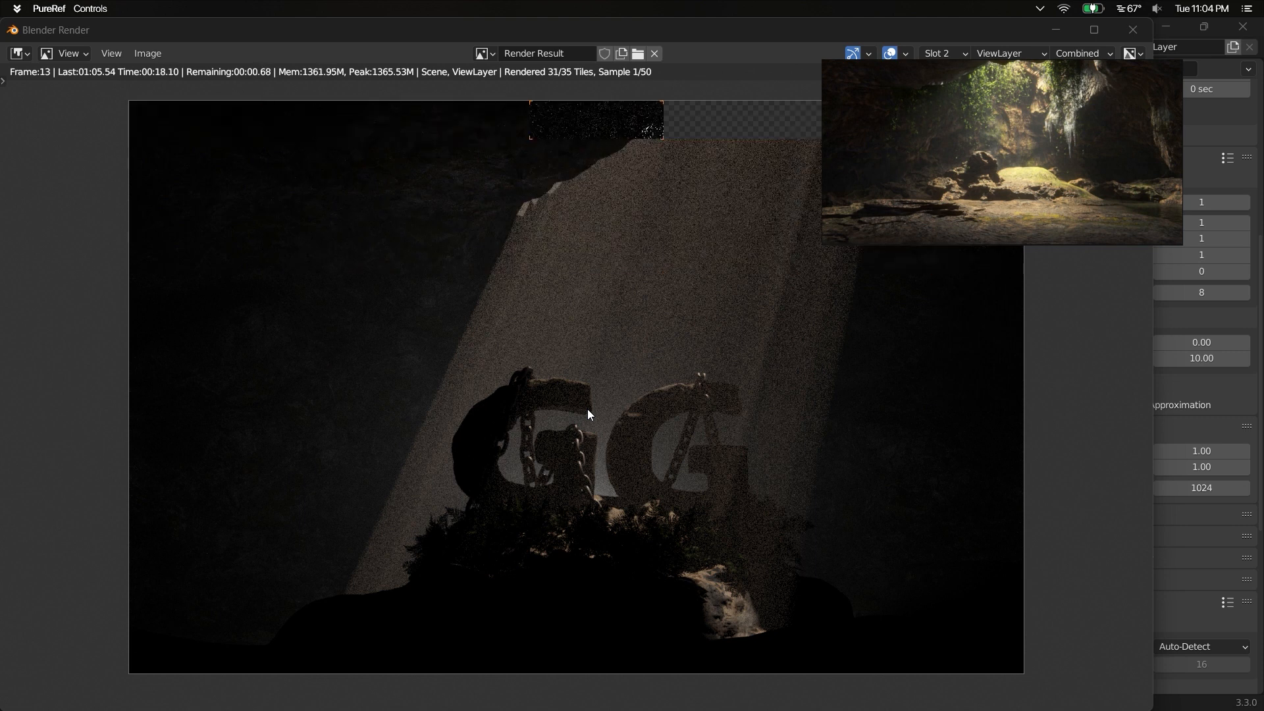
scroll(684, 396, down, 2)
scroll(684, 396, up, 2)
click(451, 233)
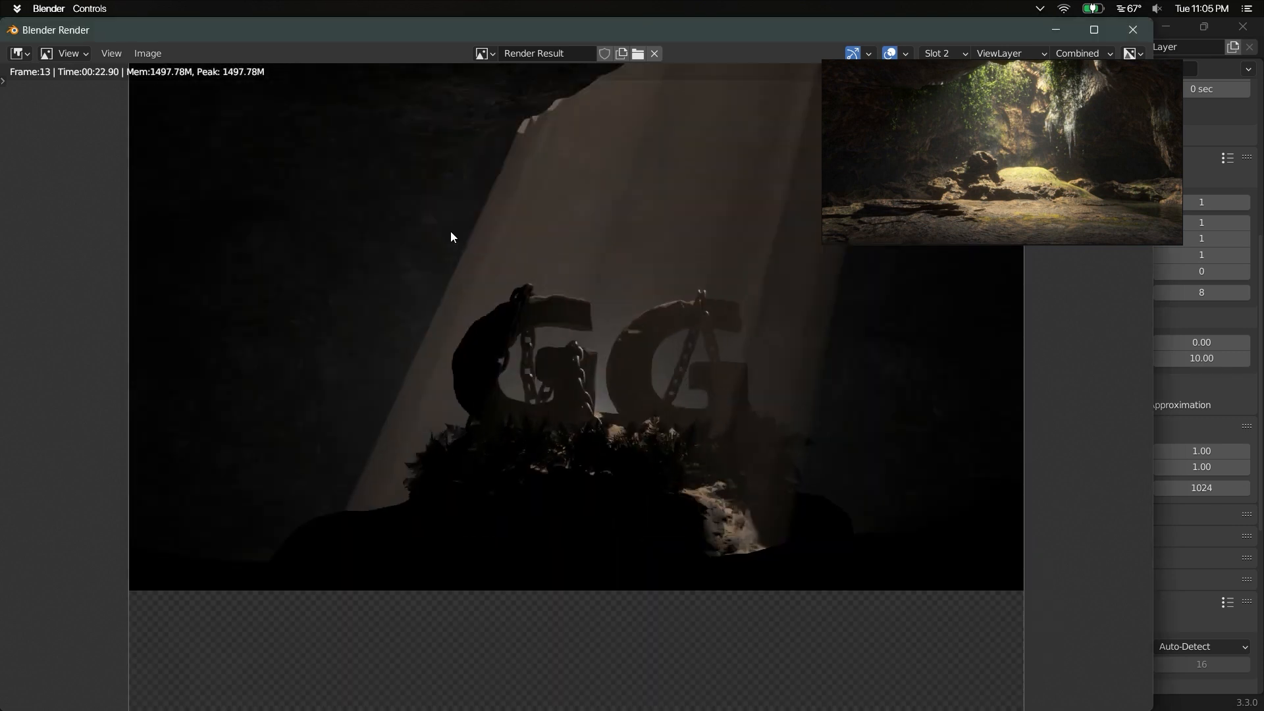
middle_drag(600, 160, 595, 243)
- Compare the new render with the earlier render slots, return to Slot 2 and minimise the render window
click(943, 53)
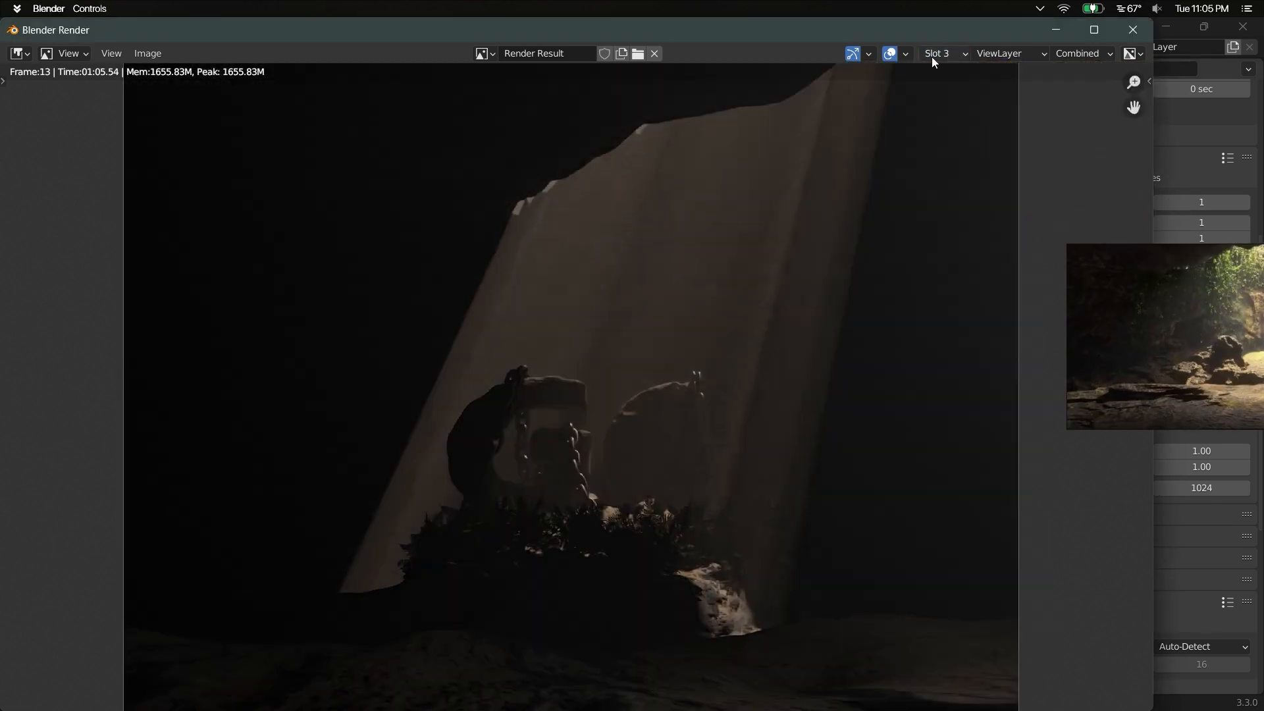
click(945, 104)
click(942, 53)
click(940, 91)
scroll(649, 362, down, 1)
click(1057, 30)
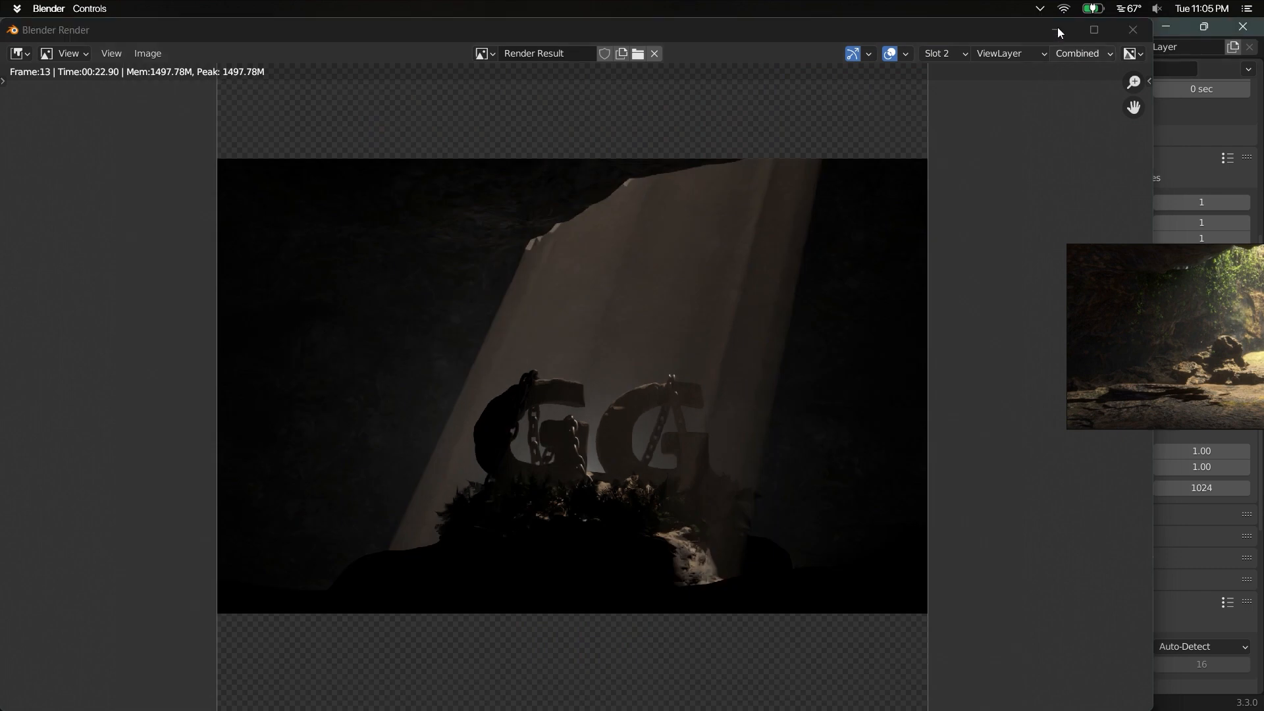
- Return to the Layout workspace, select the Sand Dune beneath the letters and move it down along Z
click(238, 50)
scroll(459, 291, up, 3)
click(459, 291)
click(460, 291)
scroll(498, 260, down, 3)
key(g)
key(z)
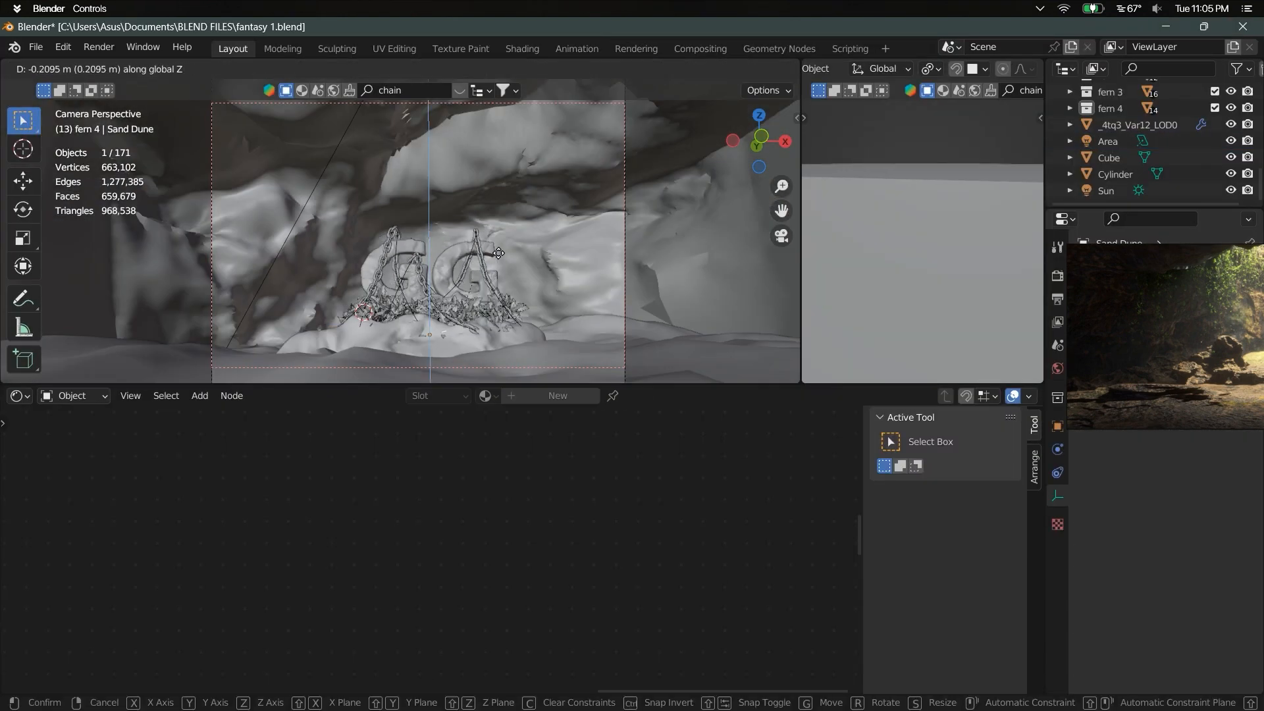
click(454, 273)
- Select the area light near the mound and move it along Z
scroll(441, 284, up, 5)
click(440, 283)
scroll(444, 281, down, 5)
key(g)
key(z)
click(466, 254)
- Select the ground plane and reshape its mesh beside the mound by moving a vertex with proportional editing
middle_drag(454, 263, 505, 302)
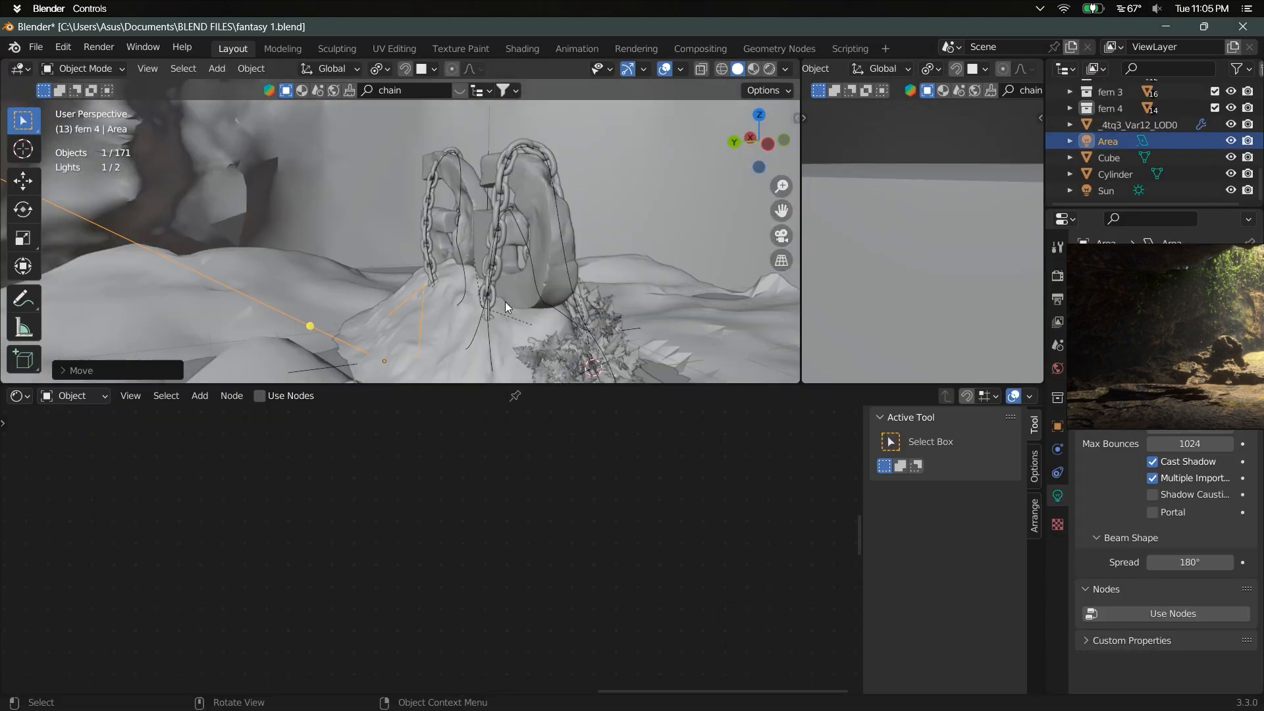
shift+middle_drag(428, 352, 470, 243)
click(487, 327)
middle_drag(395, 253, 483, 254)
click(421, 281)
middle_drag(422, 281, 395, 293)
key(Tab)
click(263, 282)
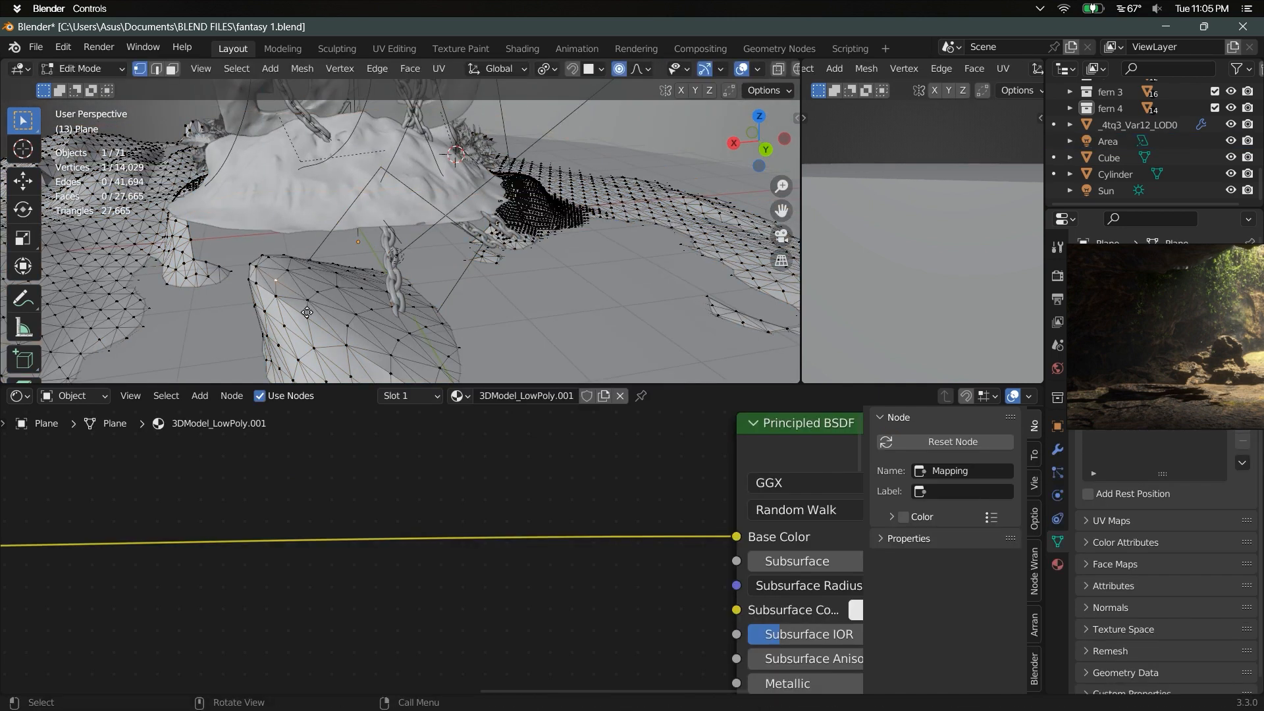
key(Tab)
- Preview the adjusted ground through the camera in rendered shading
key(KP_0)
key(z)
click(486, 215)
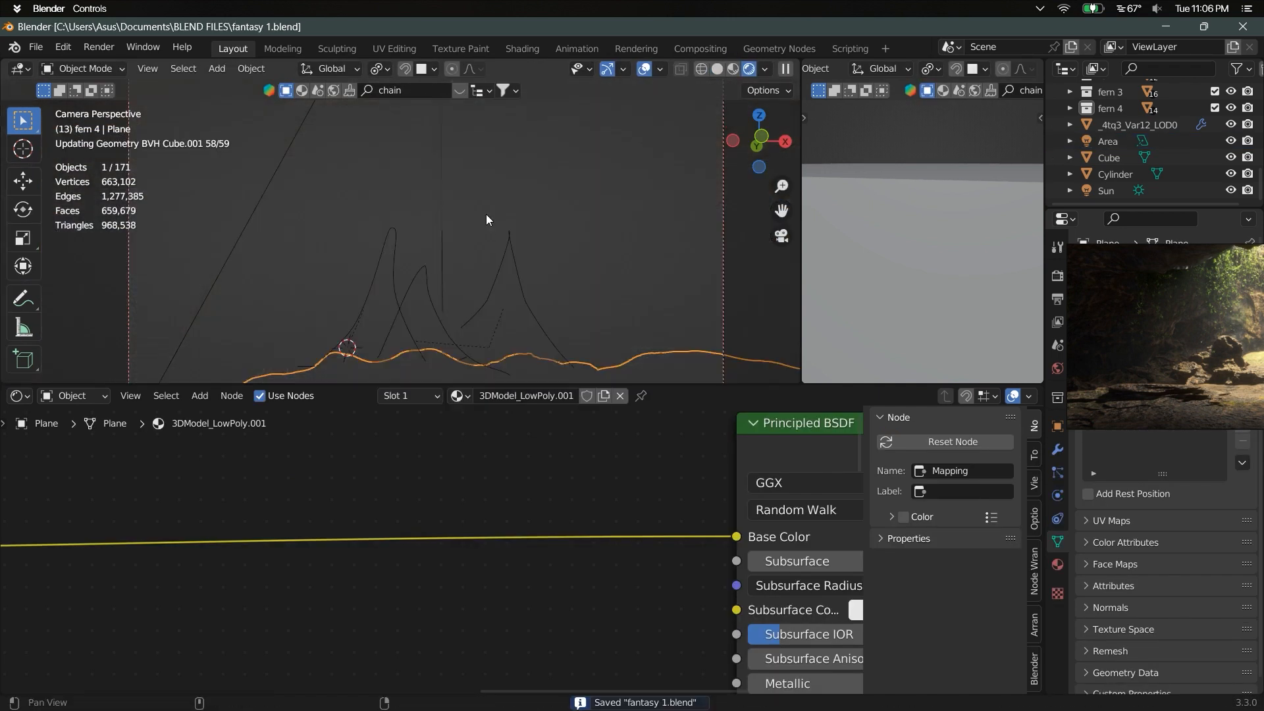
click(436, 232)
- Set the area light's power to 300 W, check it in rendered shading and return to solid shading
click(1108, 141)
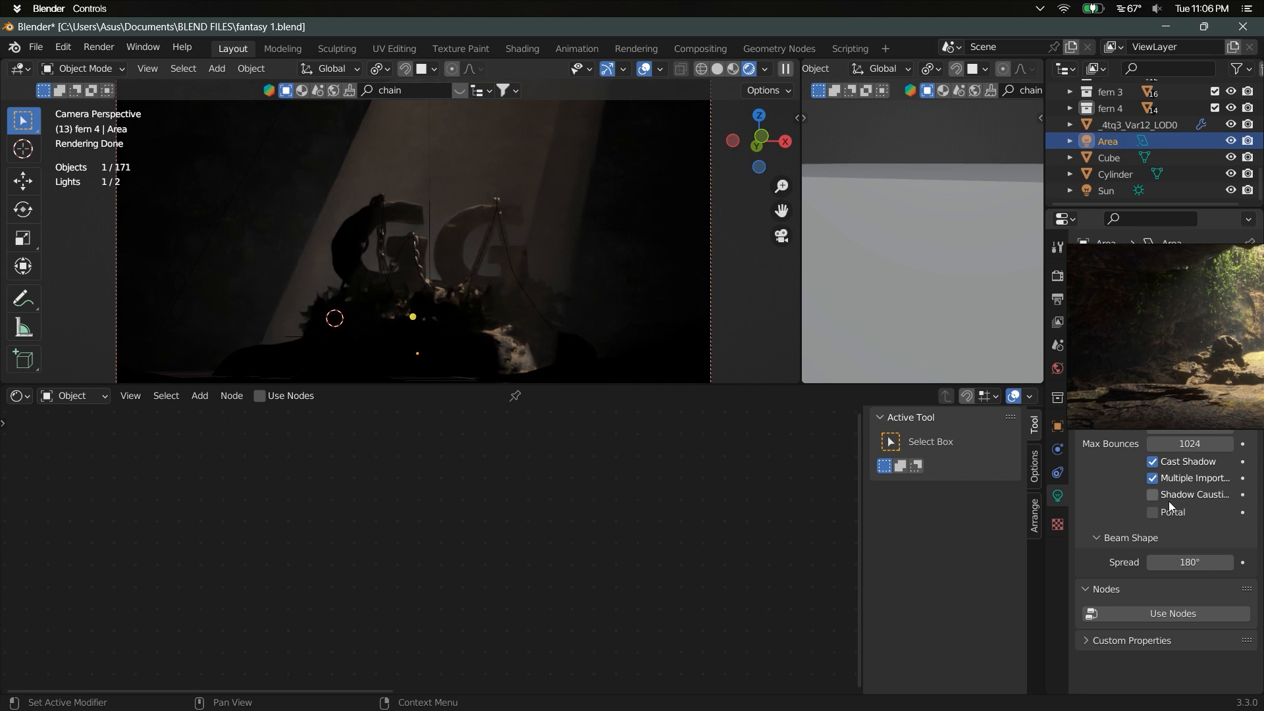
double_click(1192, 385)
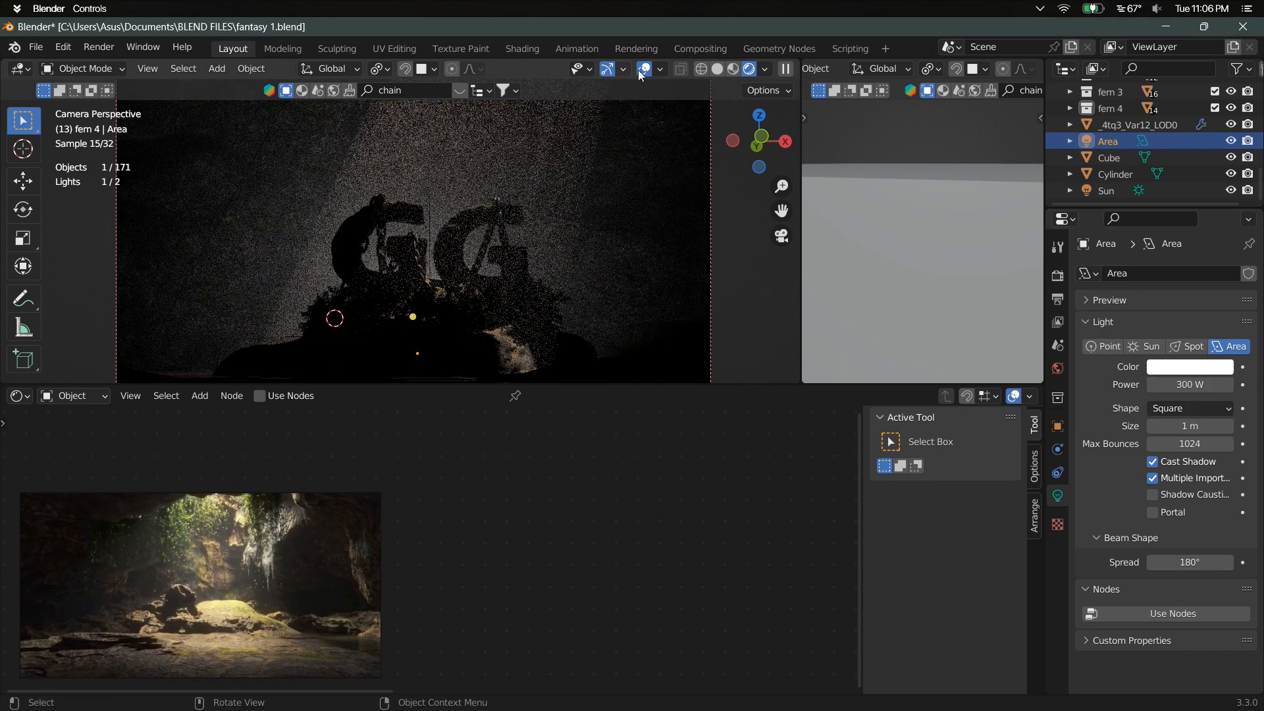
click(717, 69)
- Select and frame the area light, then add a plane mesh at its position
click(430, 234)
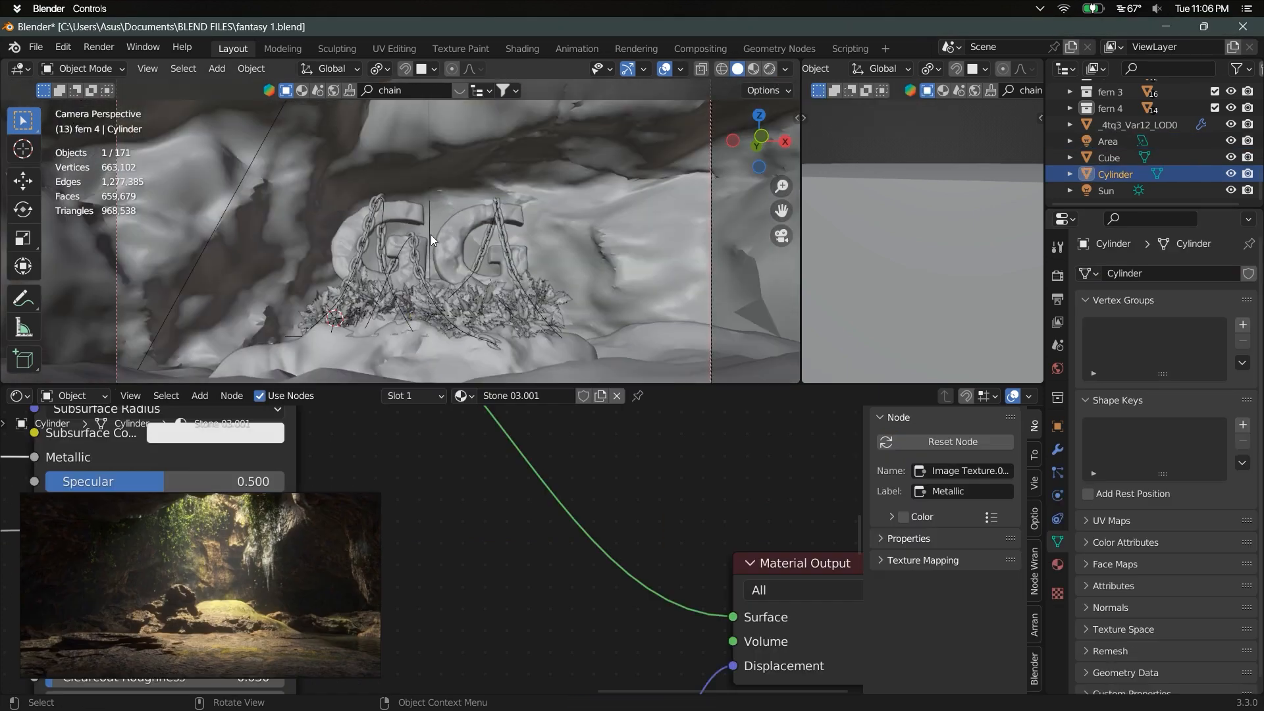
scroll(430, 234, up, 3)
click(1148, 142)
key(KP_Decimal)
middle_drag(553, 236, 419, 407)
key(shift+a)
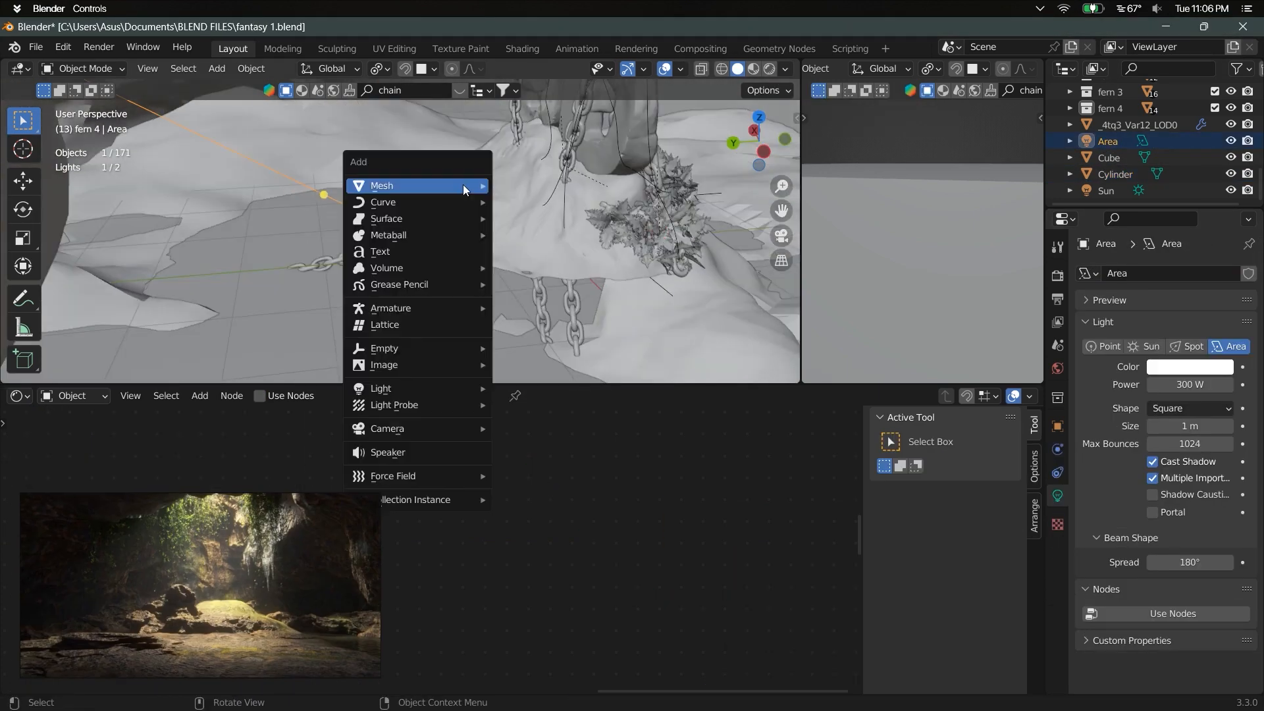
click(526, 186)
- Isolate the new plane and the area light in local view and look at them in an orthographic side view
shift+click(415, 212)
key(KP_Divide)
key(KP_1)
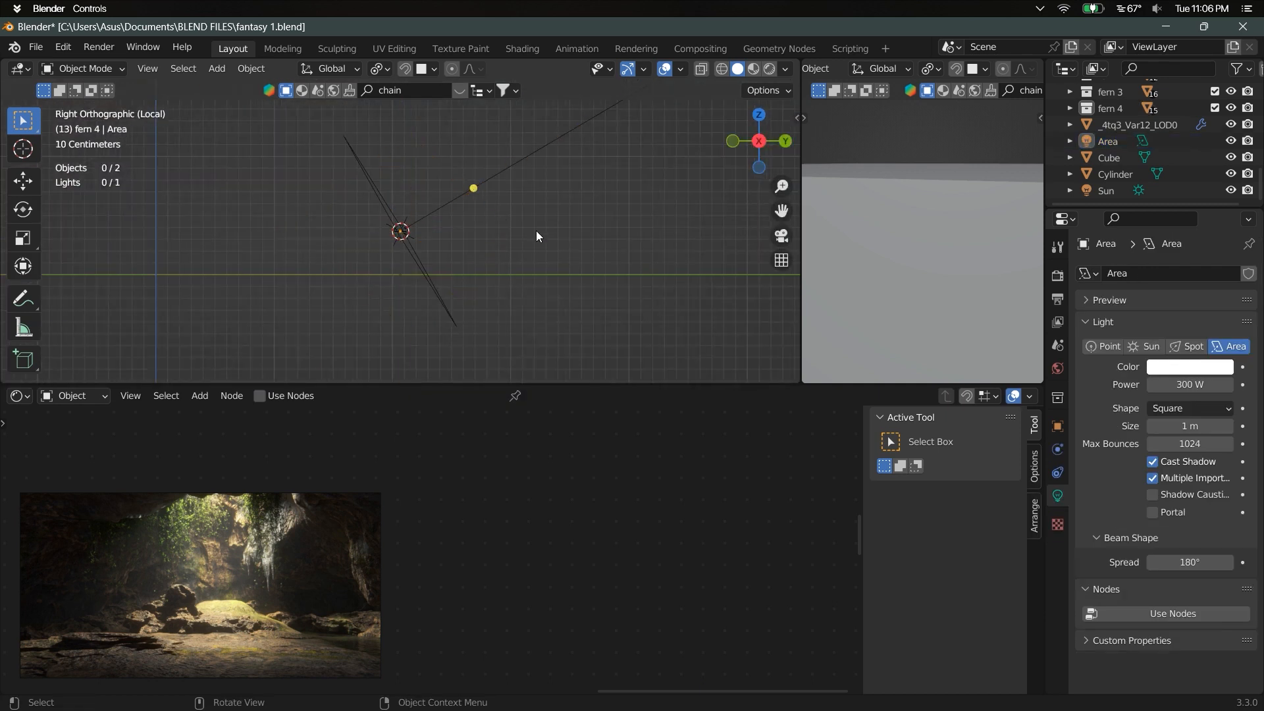